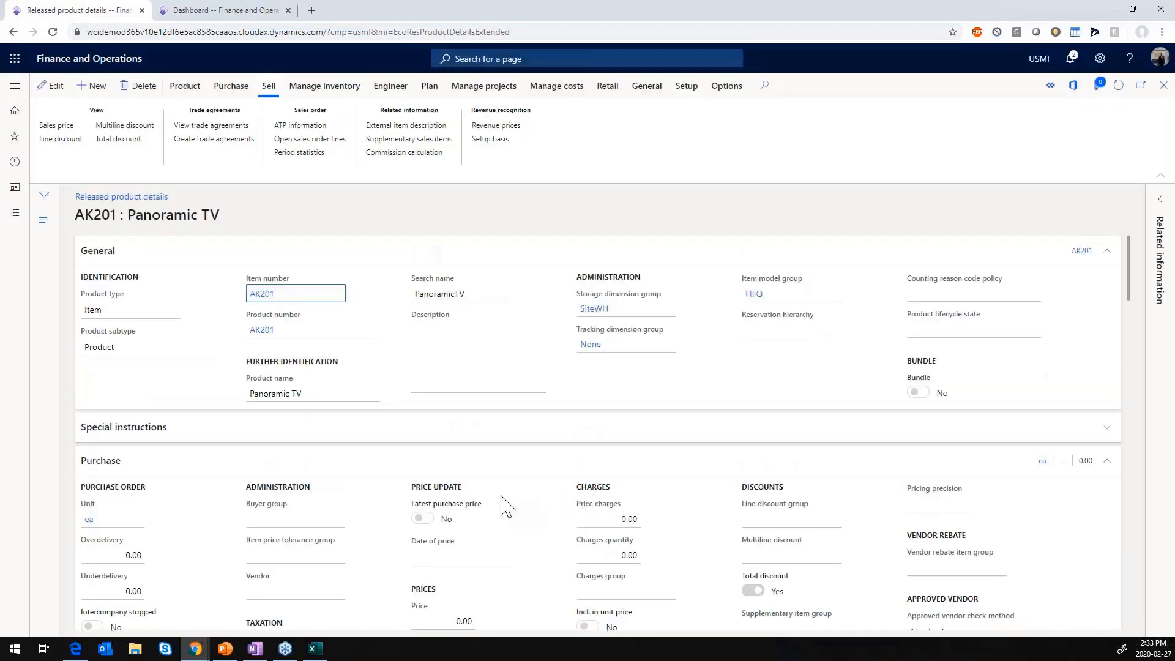
- Edit released product AK201, set its revenue schedule to 3M and enable Median price, and return to the sales order
{"action": "scroll", "coordinate": [501, 507], "scroll_direction": "down", "scroll_amount": 20}
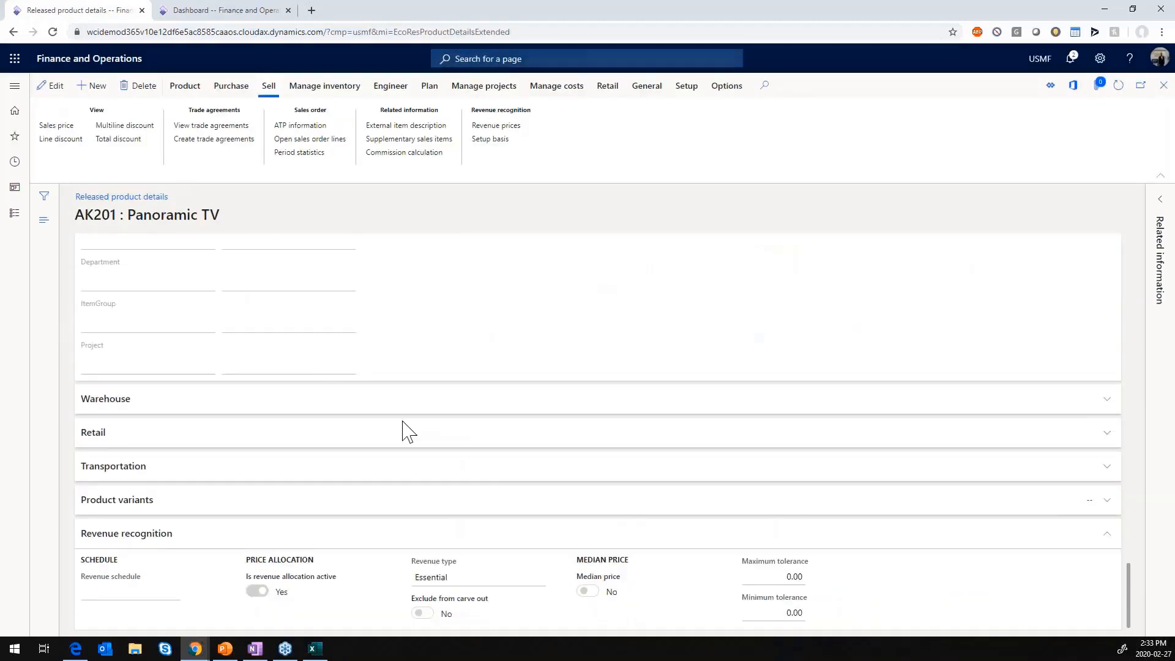
{"action": "key", "text": "F2"}
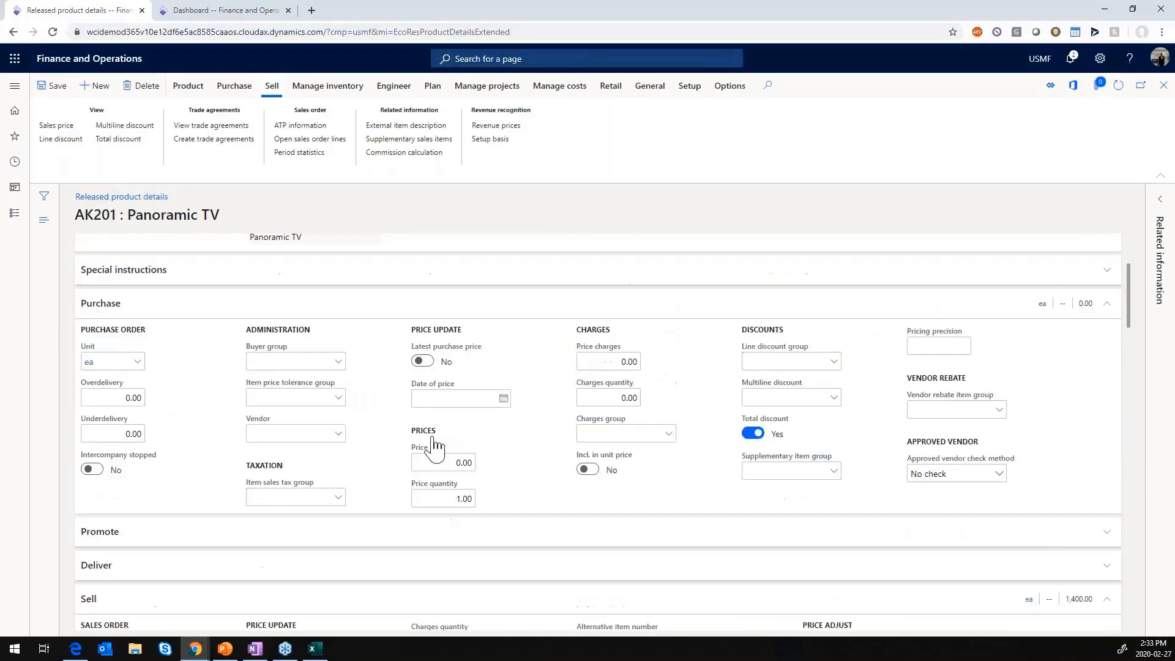
{"action": "scroll", "coordinate": [433, 436], "scroll_direction": "down", "scroll_amount": 20}
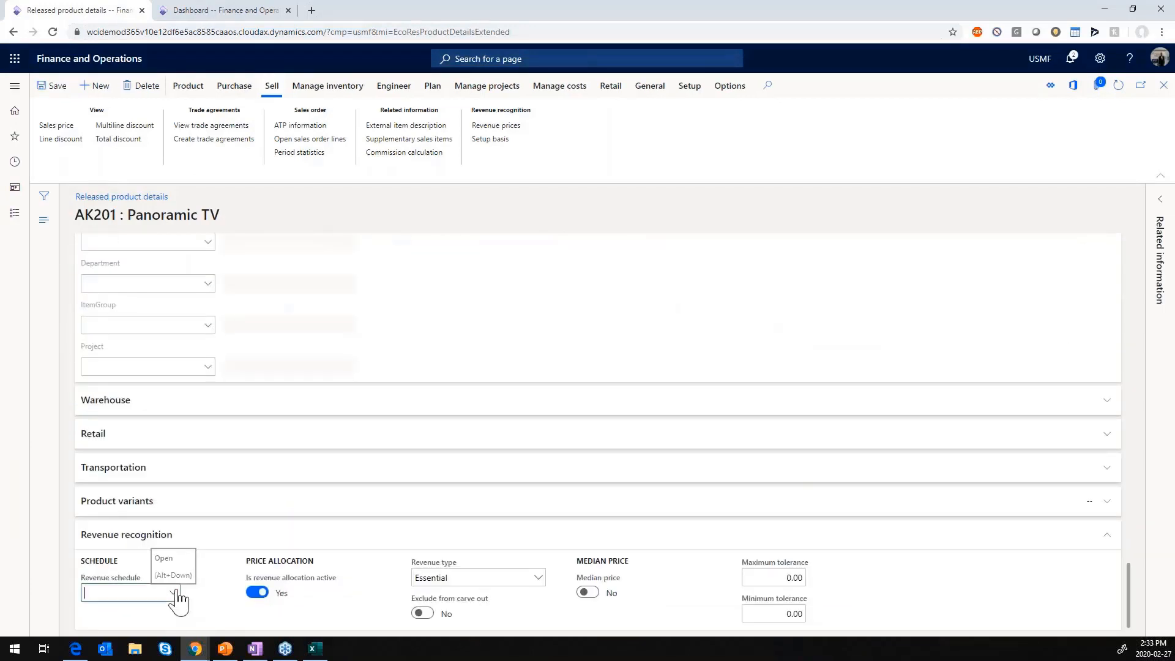
{"action": "left_click", "coordinate": [173, 592]}
{"action": "left_click", "coordinate": [112, 496]}
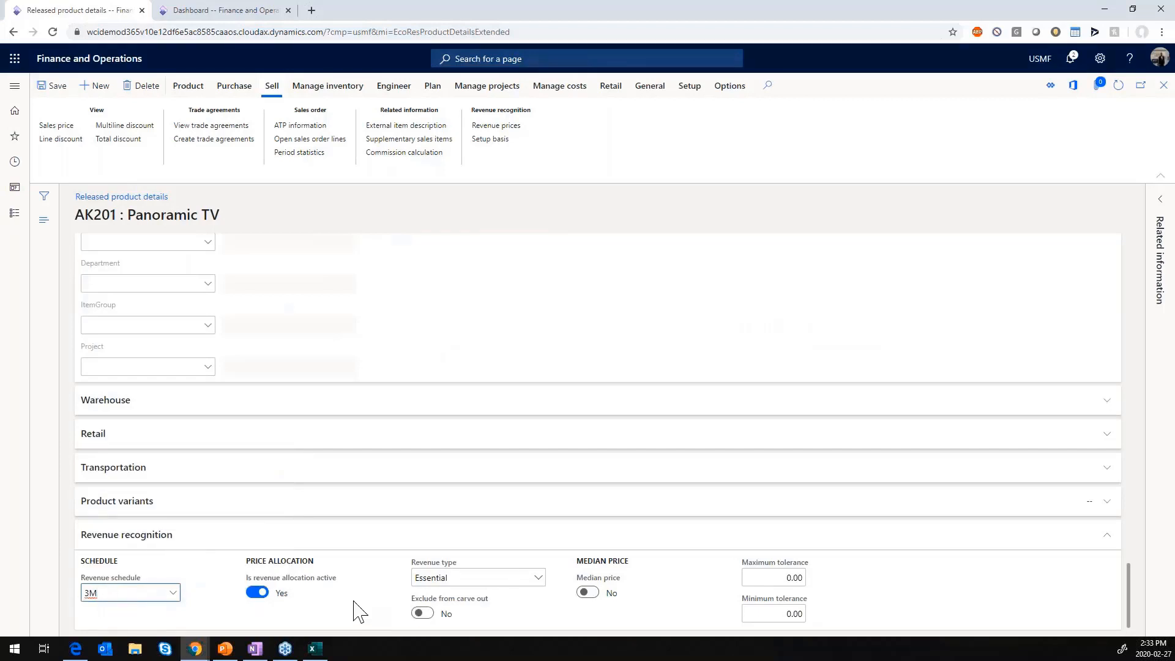
{"action": "left_click", "coordinate": [586, 594]}
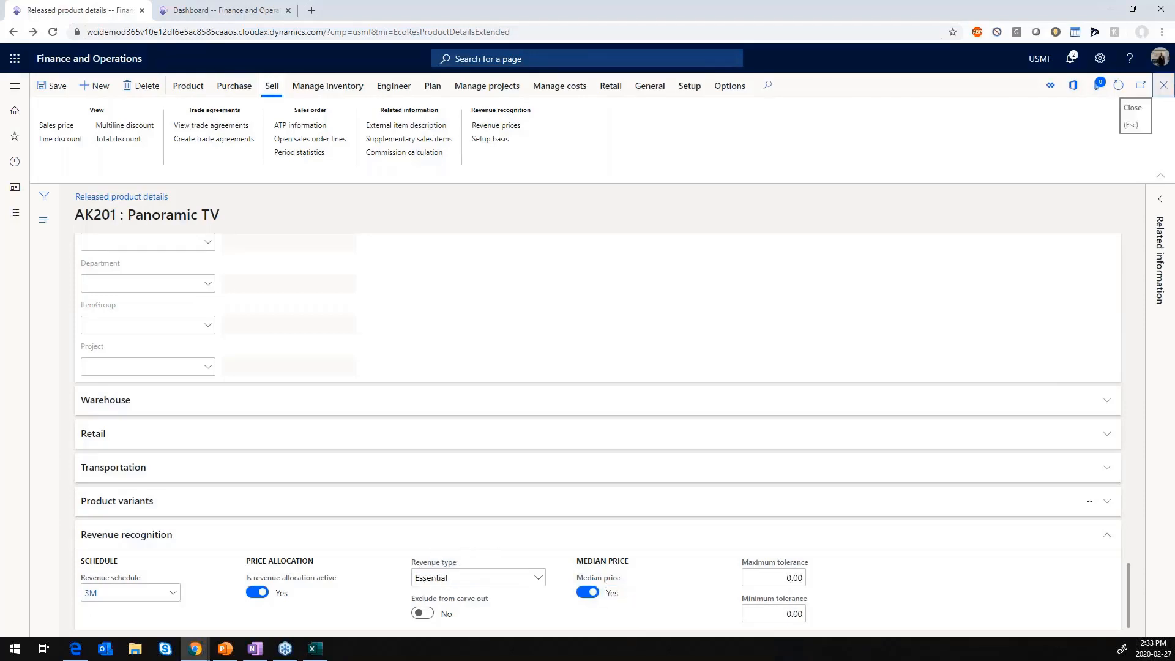
{"action": "left_click", "coordinate": [1163, 85]}
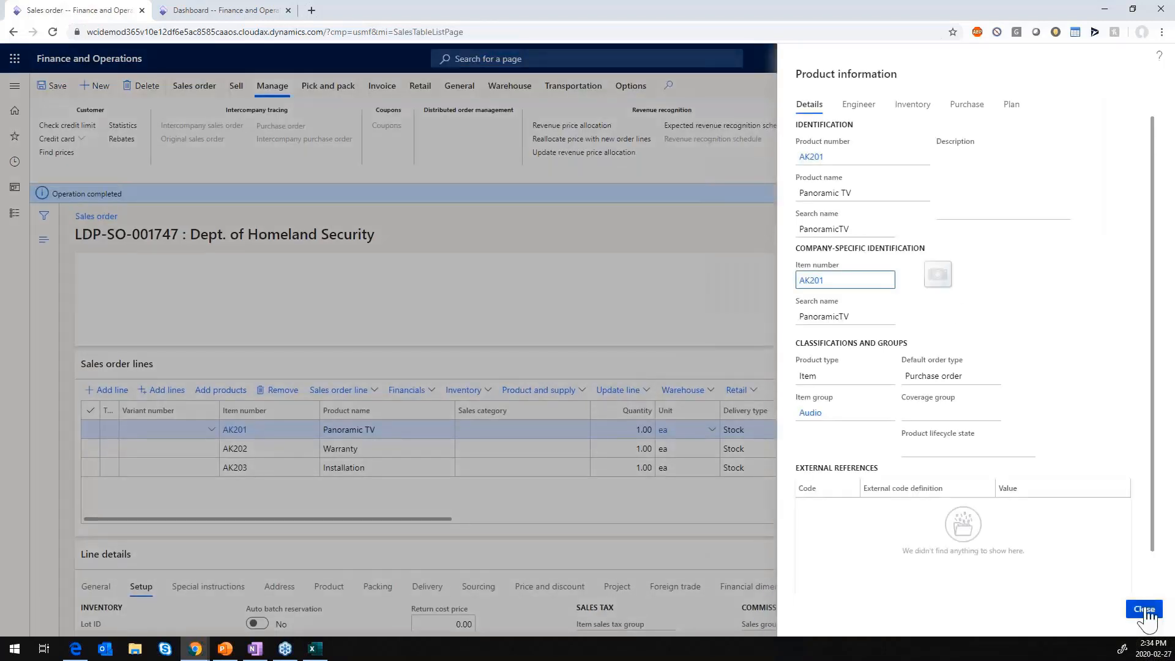
{"action": "left_click", "coordinate": [1144, 609]}
- Open released product AK202 from its sales order line, enable Median price and set the revenue type to Essential
{"action": "left_click", "coordinate": [365, 441]}
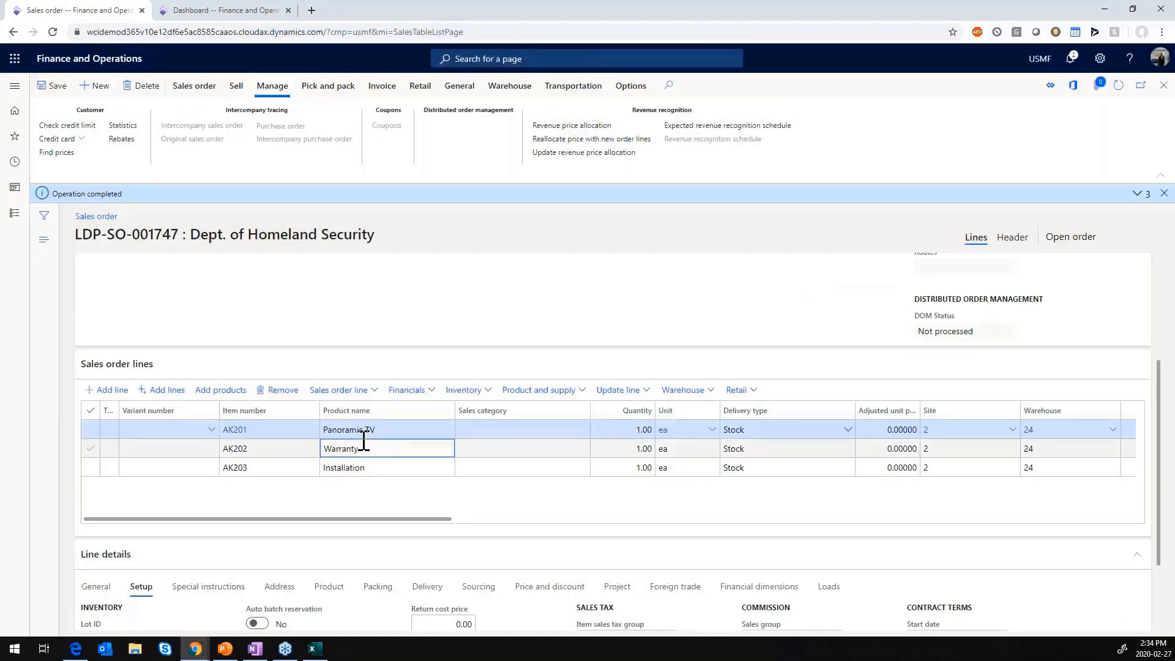
{"action": "left_click", "coordinate": [236, 451]}
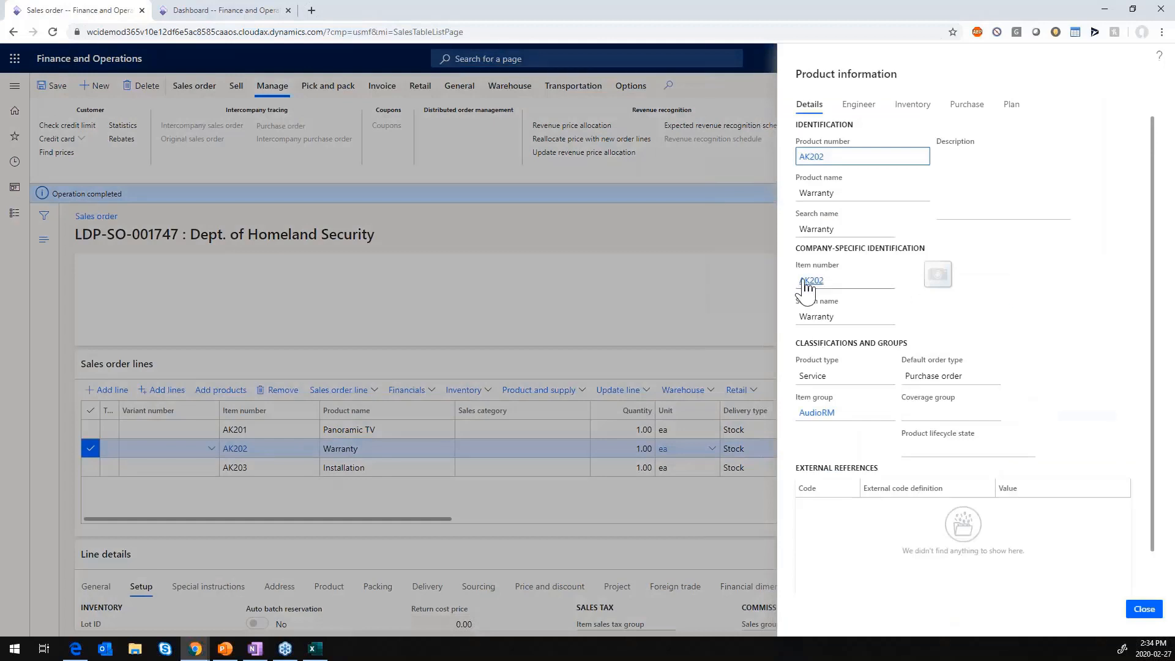
{"action": "left_click", "coordinate": [811, 280]}
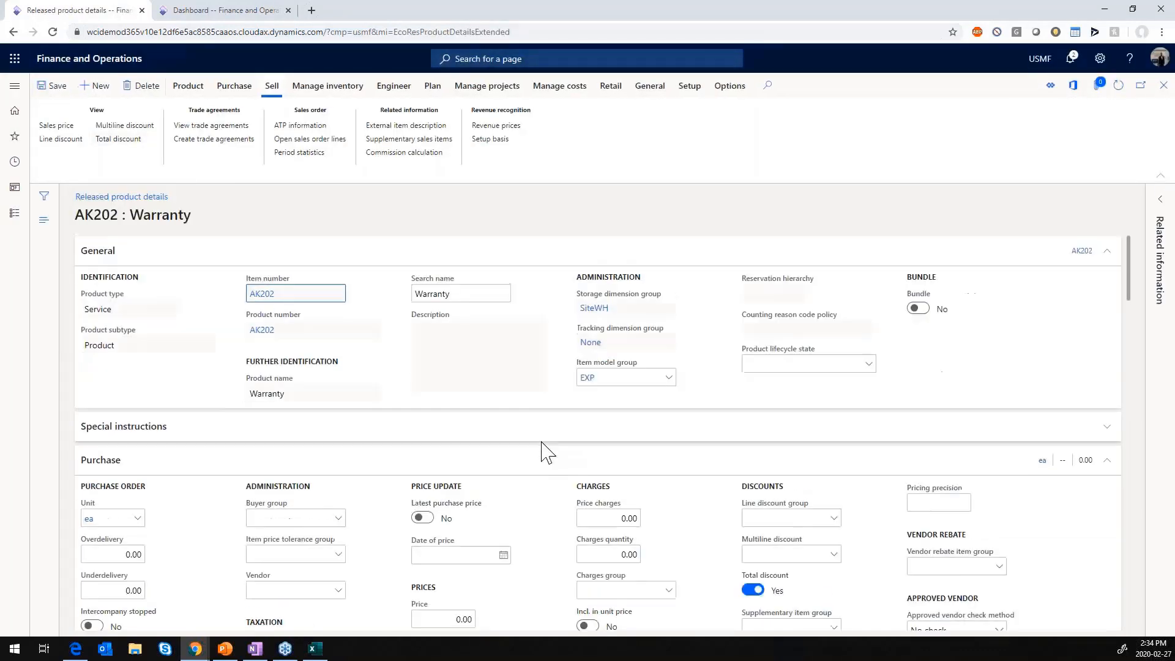
{"action": "scroll", "coordinate": [538, 454], "scroll_direction": "down", "scroll_amount": 15}
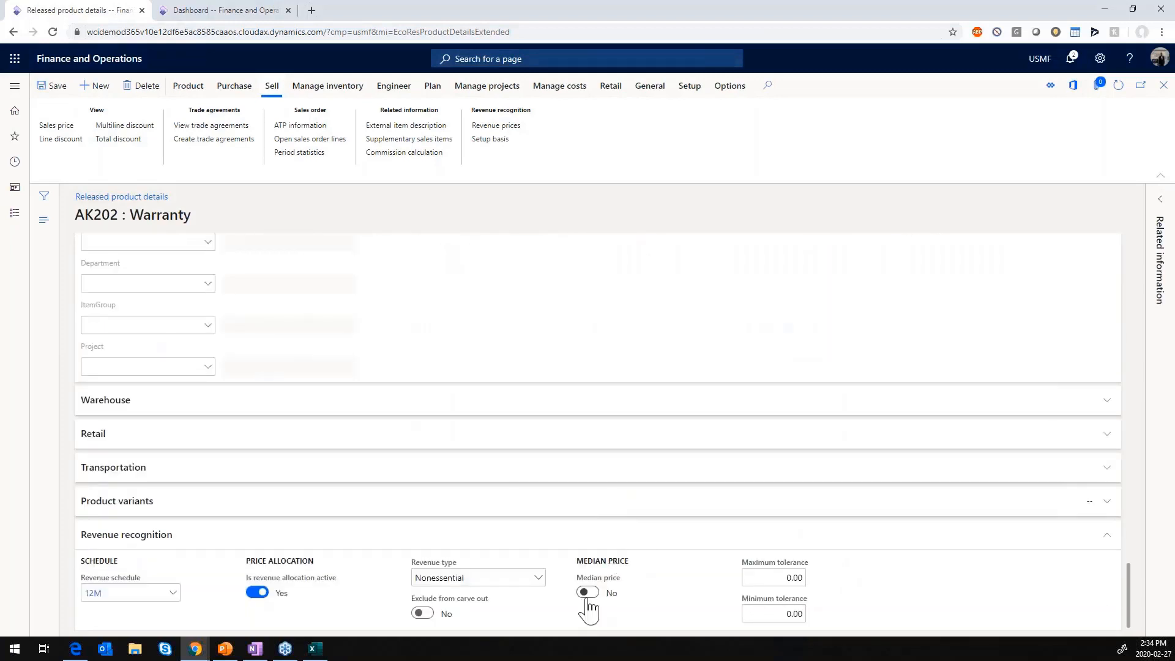
{"action": "left_click", "coordinate": [588, 593]}
{"action": "left_click", "coordinate": [539, 579]}
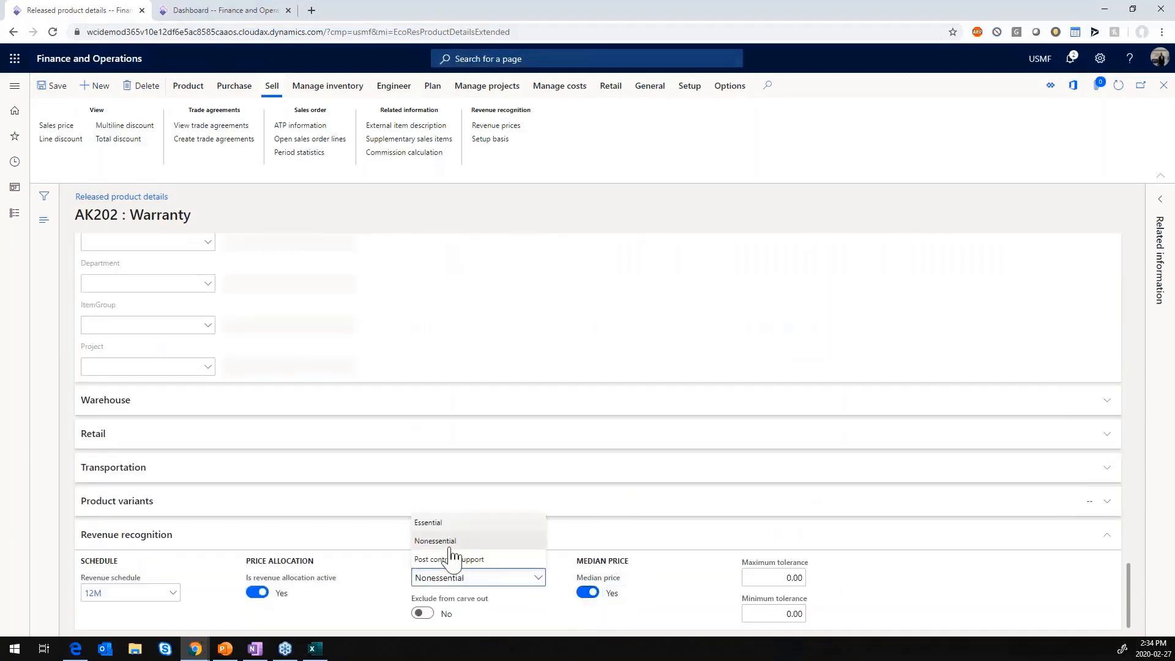
{"action": "left_click", "coordinate": [450, 523]}
- Set the Warranty product's revenue schedule to 3M and return to the sales order lines
{"action": "left_click", "coordinate": [176, 592]}
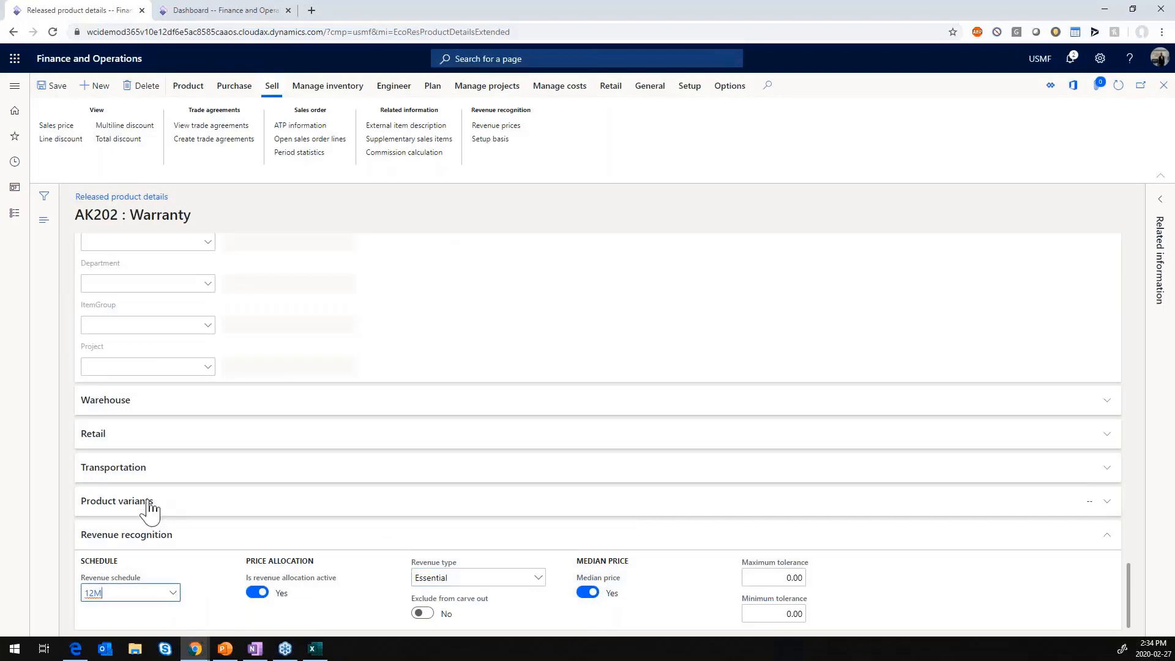
{"action": "key", "text": "Return"}
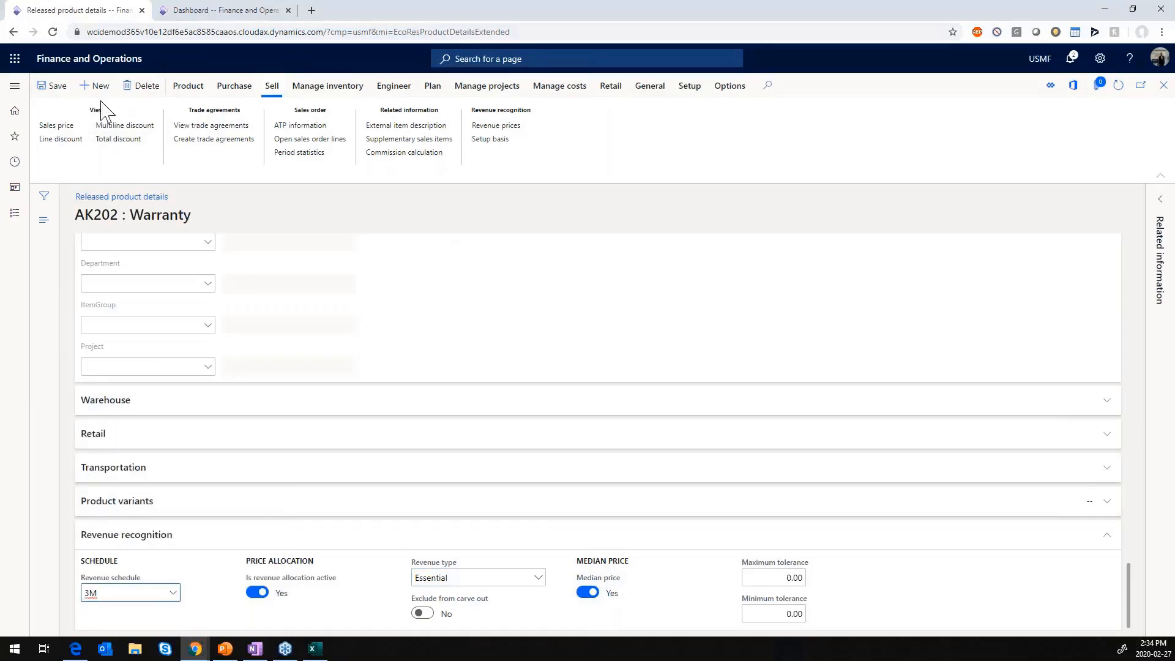
{"action": "left_click", "coordinate": [1165, 86]}
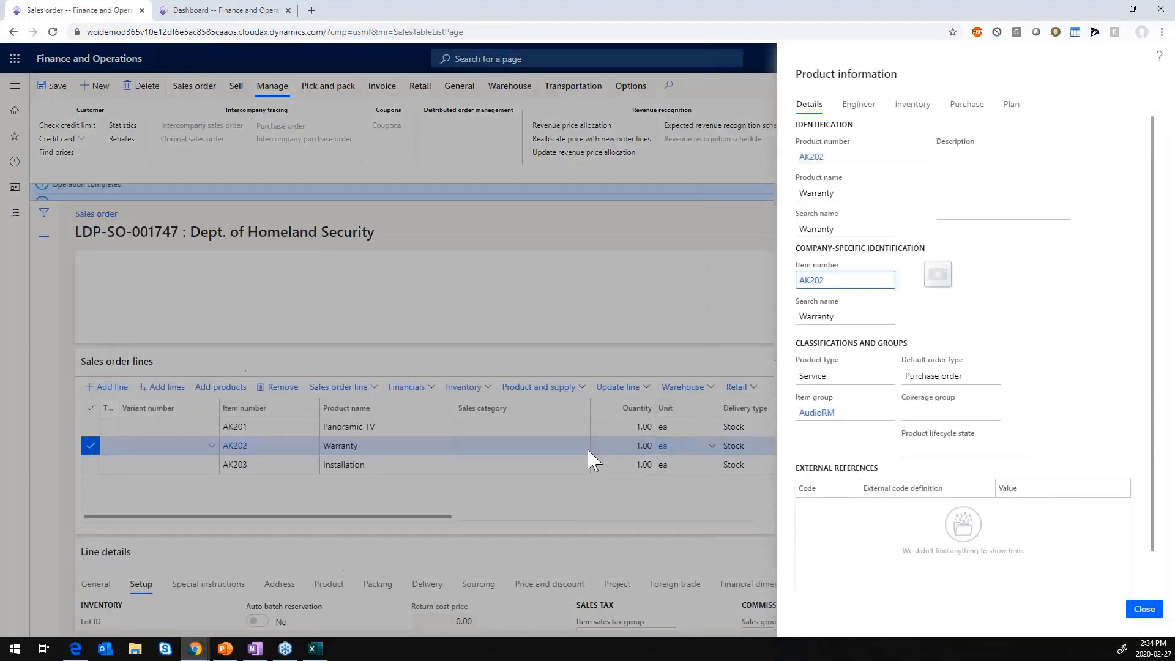
{"action": "left_click", "coordinate": [1144, 609]}
- Open released product AK203 from its sales order line, enable Median price and set the revenue type to Essential
{"action": "left_click", "coordinate": [244, 467]}
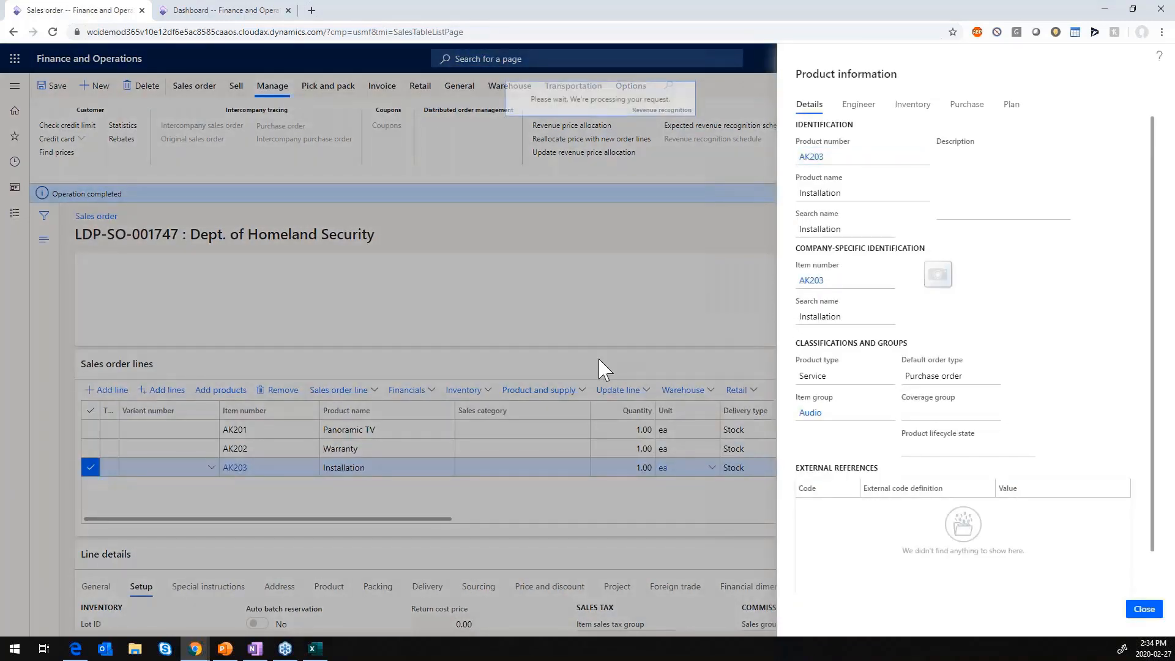
{"action": "left_click", "coordinate": [811, 280]}
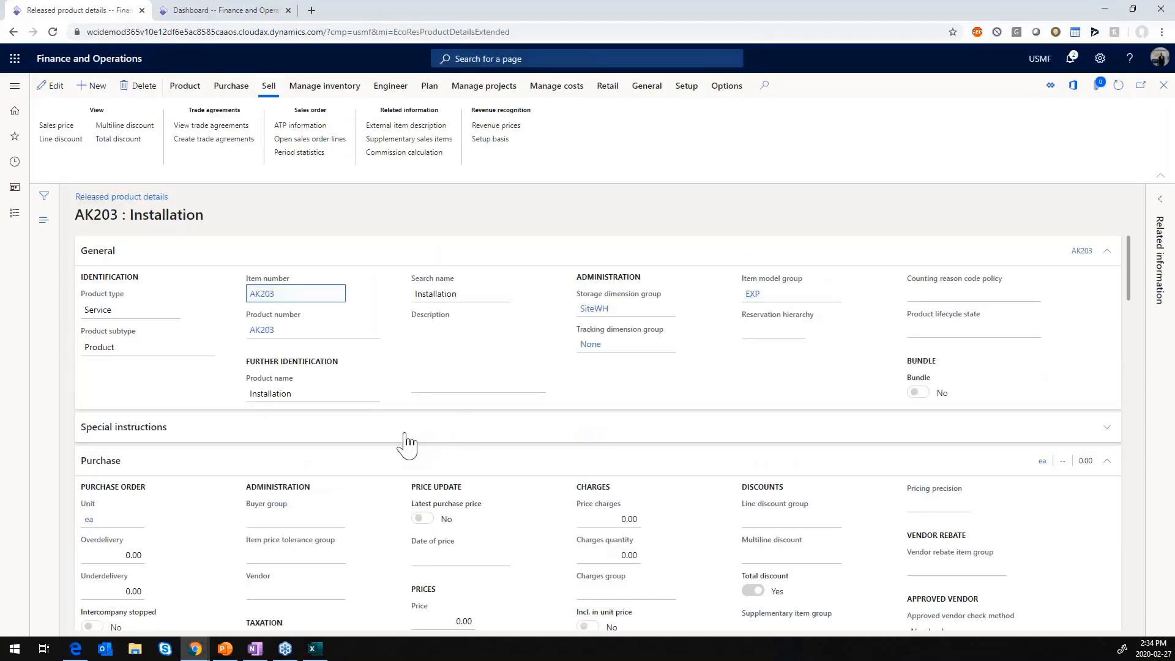
{"action": "scroll", "coordinate": [420, 450], "scroll_direction": "down", "scroll_amount": 15}
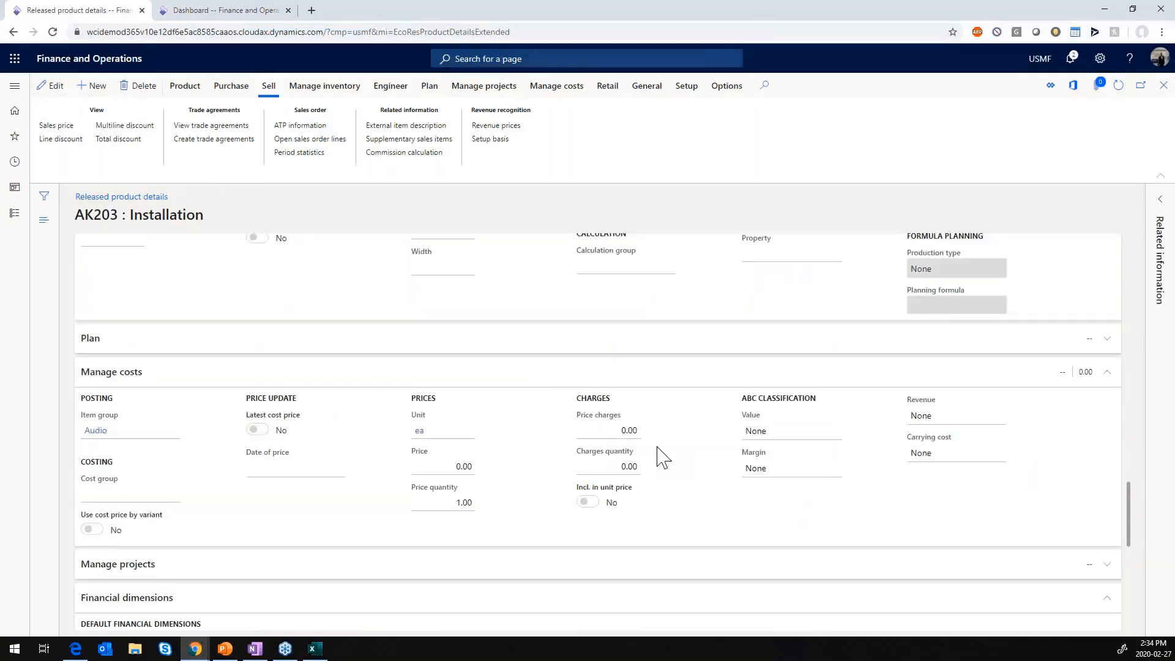
{"action": "key", "text": "F2"}
{"action": "scroll", "coordinate": [657, 446], "scroll_direction": "down", "scroll_amount": 20}
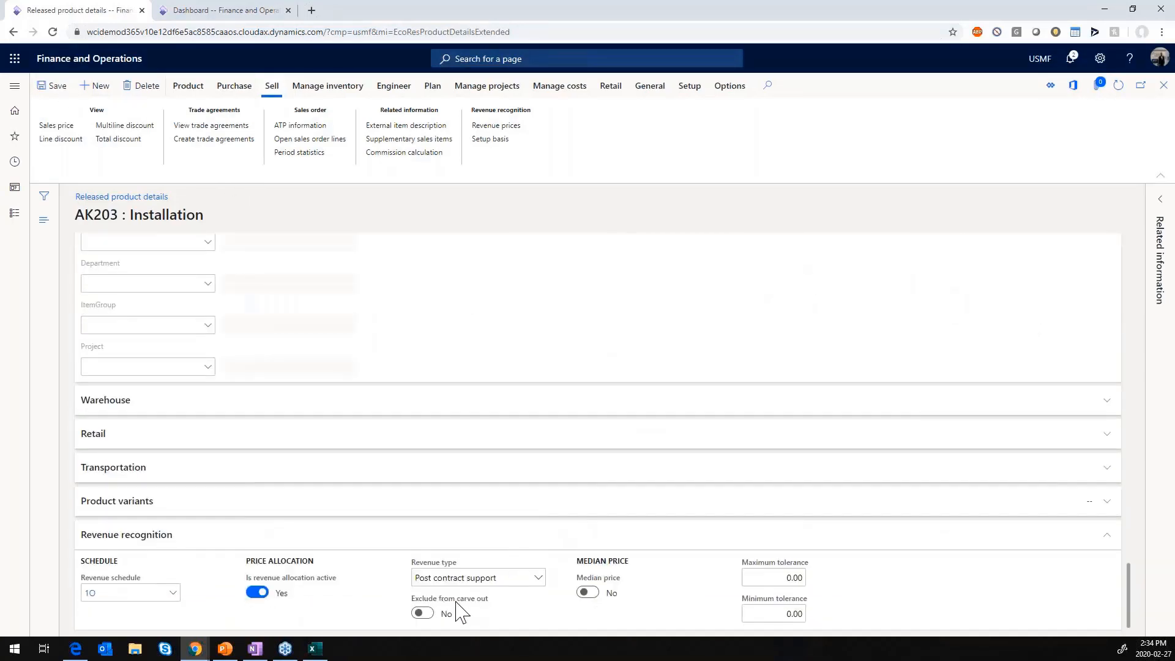
{"action": "left_click", "coordinate": [588, 593]}
{"action": "left_click", "coordinate": [537, 579]}
{"action": "left_click", "coordinate": [466, 525]}
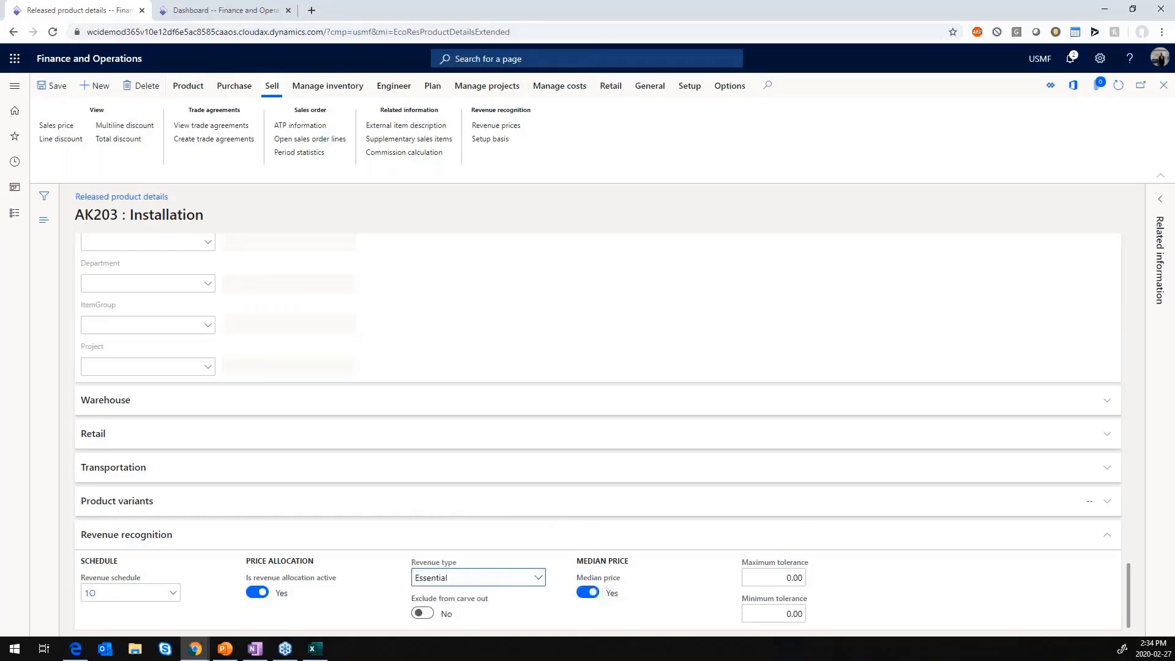
- Set the Installation product's revenue schedule to 3M and return to the sales order lines
{"action": "left_click", "coordinate": [101, 593]}
{"action": "left_click", "coordinate": [108, 497]}
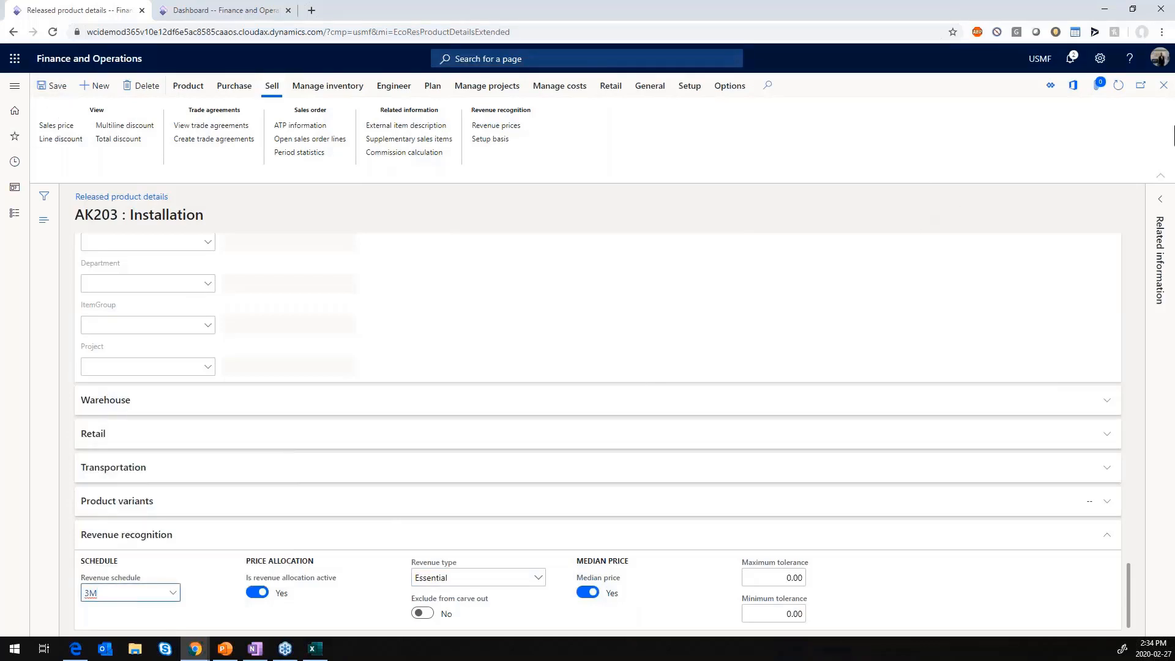
{"action": "left_click", "coordinate": [1163, 85]}
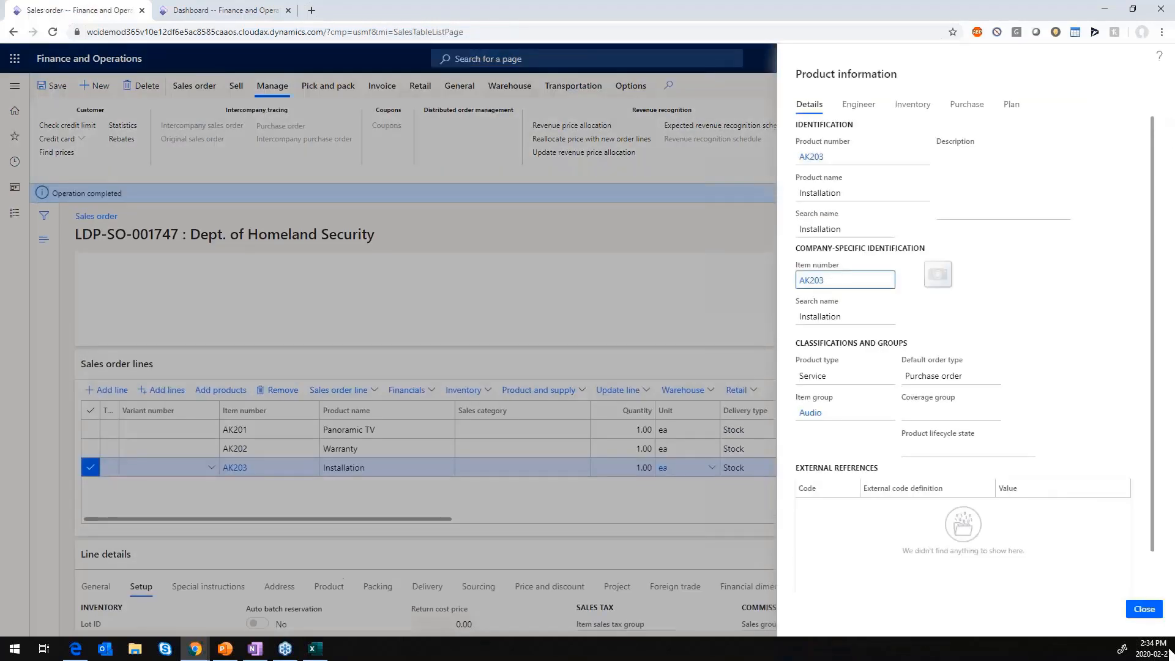
{"action": "left_click", "coordinate": [1144, 609]}
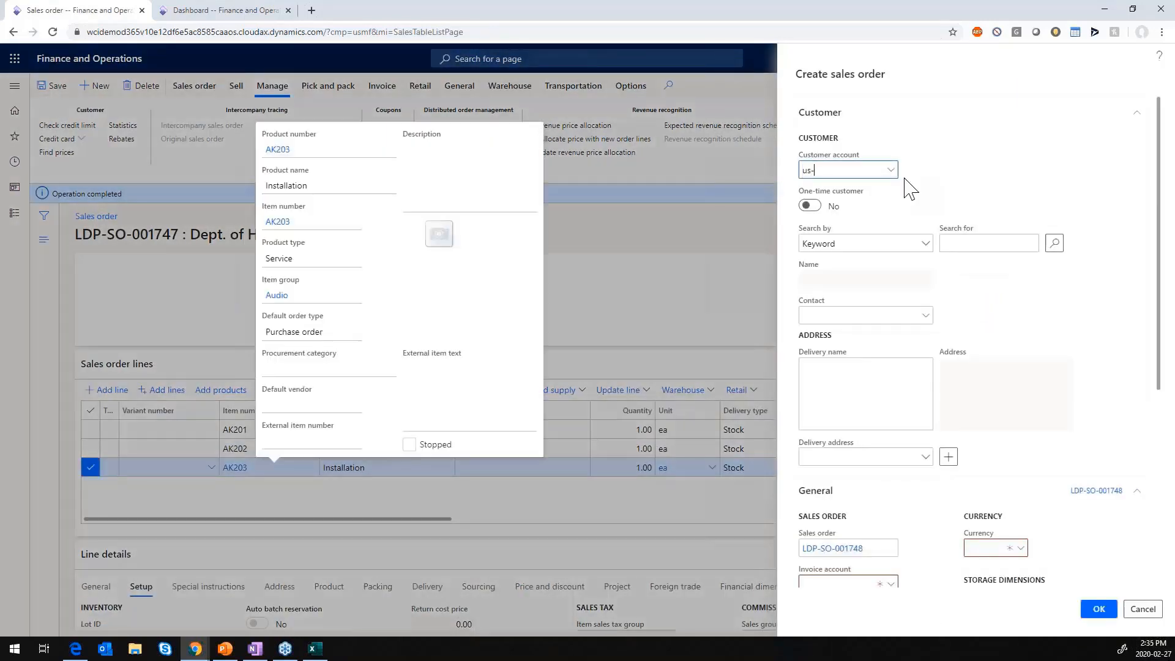
- Create a new sales order for the Dept. of Homeland Security by entering its customer account
{"action": "type", "text": "us-009"}
{"action": "key", "text": "Tab"}
{"action": "scroll", "coordinate": [1147, 399], "scroll_direction": "down", "scroll_amount": 5}
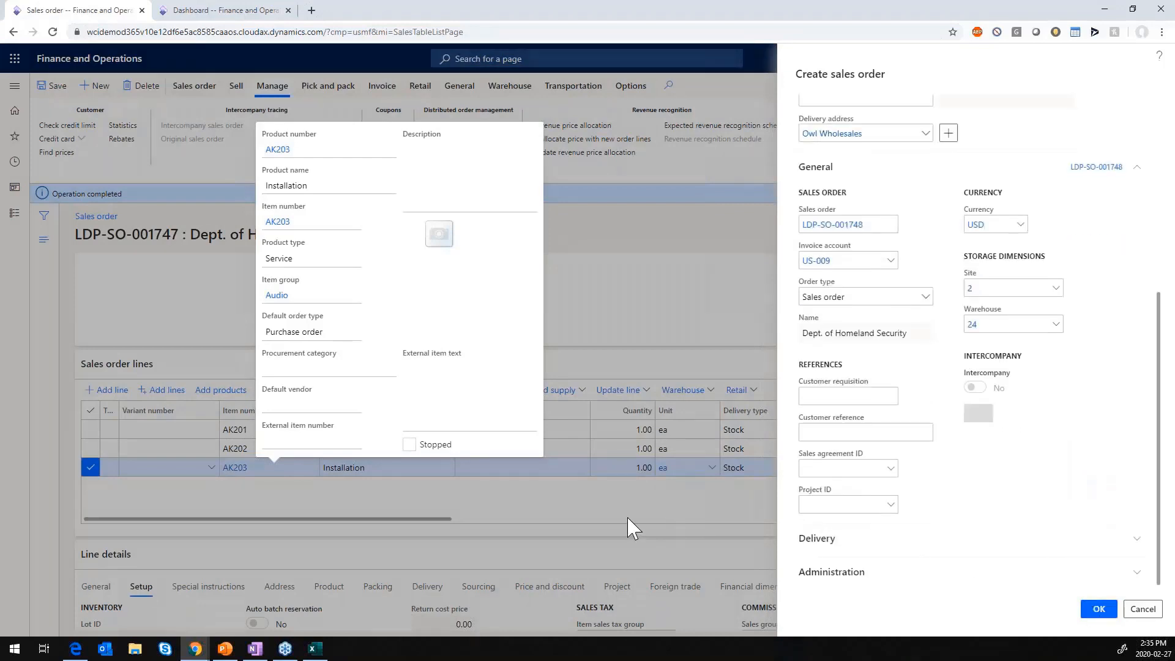
{"action": "key", "text": "Return"}
- Add three lines to the new sales order for items AK201, AK202 and AK203
{"action": "type", "text": "ak201"}
{"action": "key", "text": "Tab"}
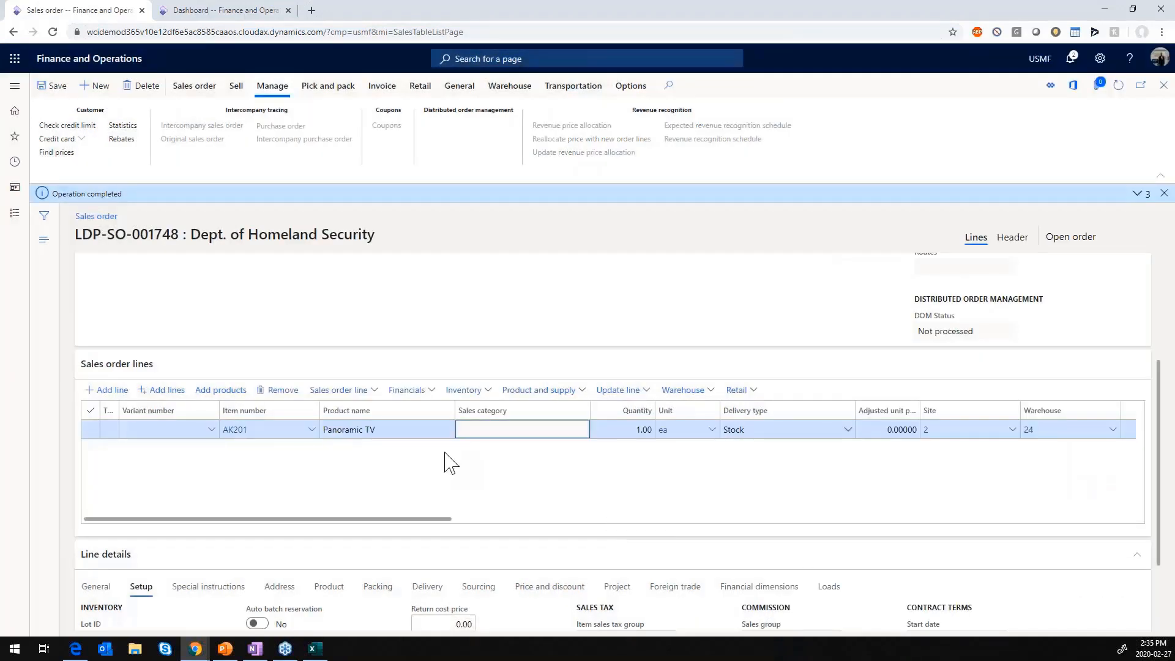
{"action": "key", "text": "Down"}
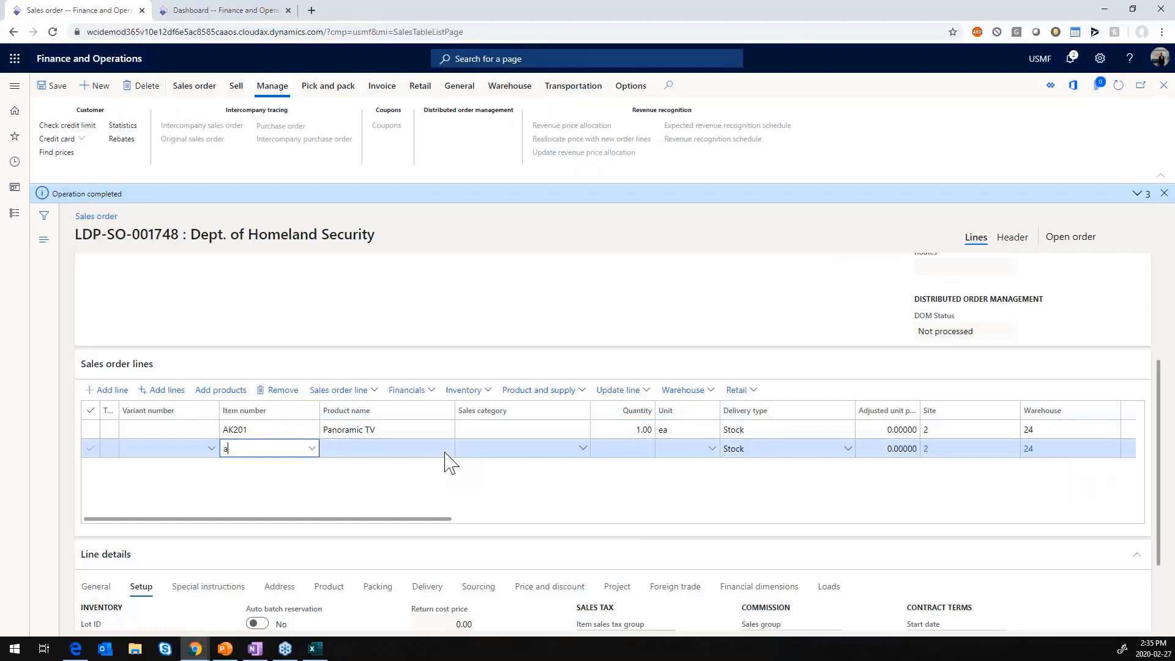
{"action": "type", "text": "ak202"}
{"action": "key", "text": "Tab"}
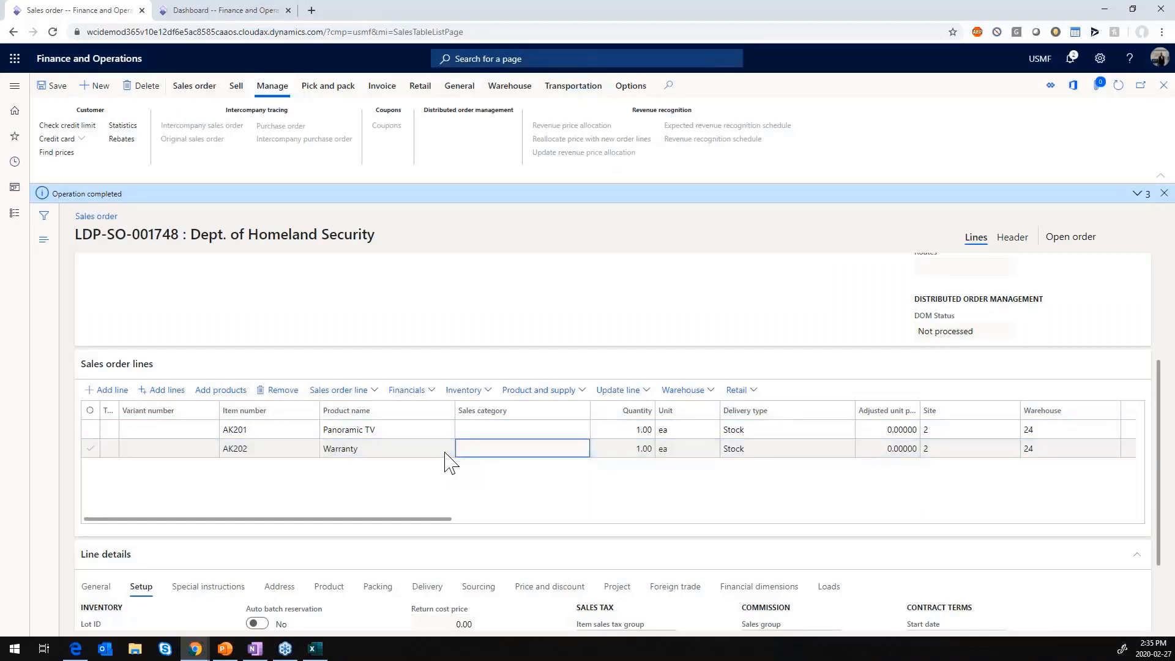
{"action": "key", "text": "Down"}
{"action": "type", "text": "ak203"}
{"action": "key", "text": "Tab"}
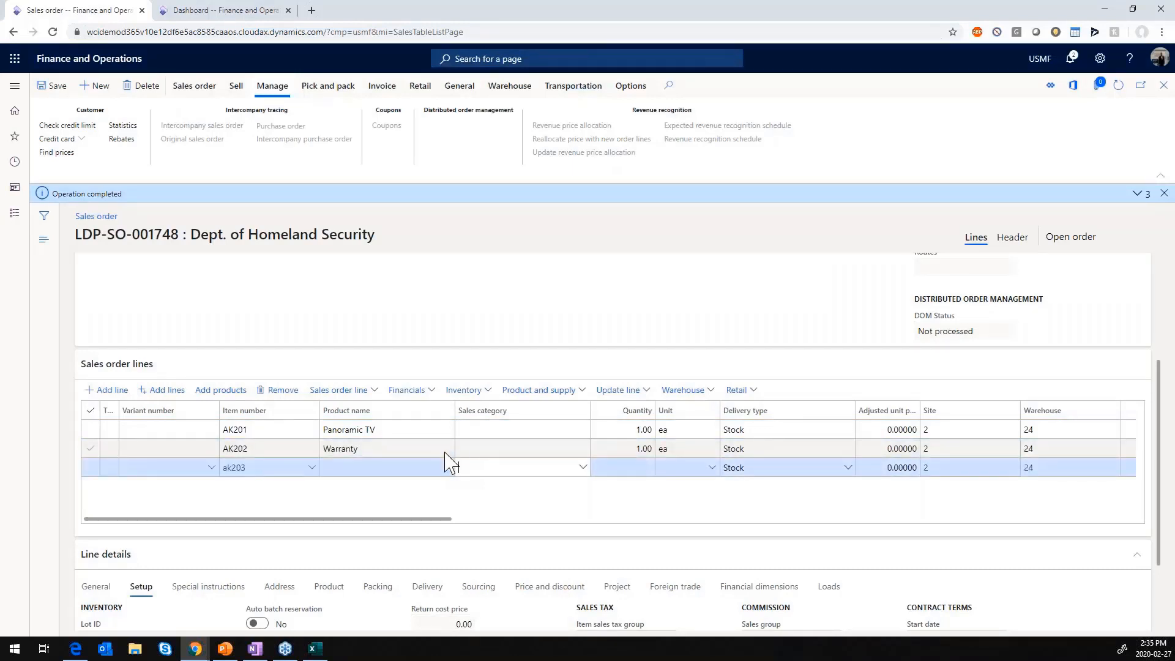
- Confirm the new sales order with posting but no printing, and open its revenue price allocation
{"action": "left_click", "coordinate": [237, 85]}
{"action": "left_click", "coordinate": [472, 129]}
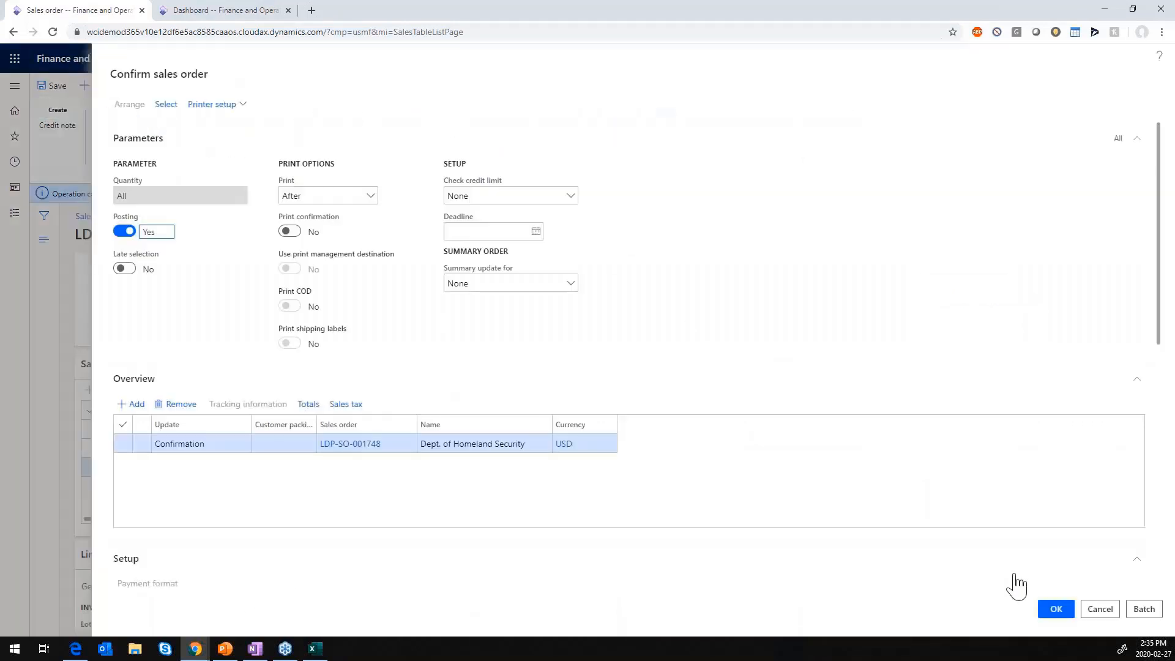
{"action": "left_click", "coordinate": [1056, 609]}
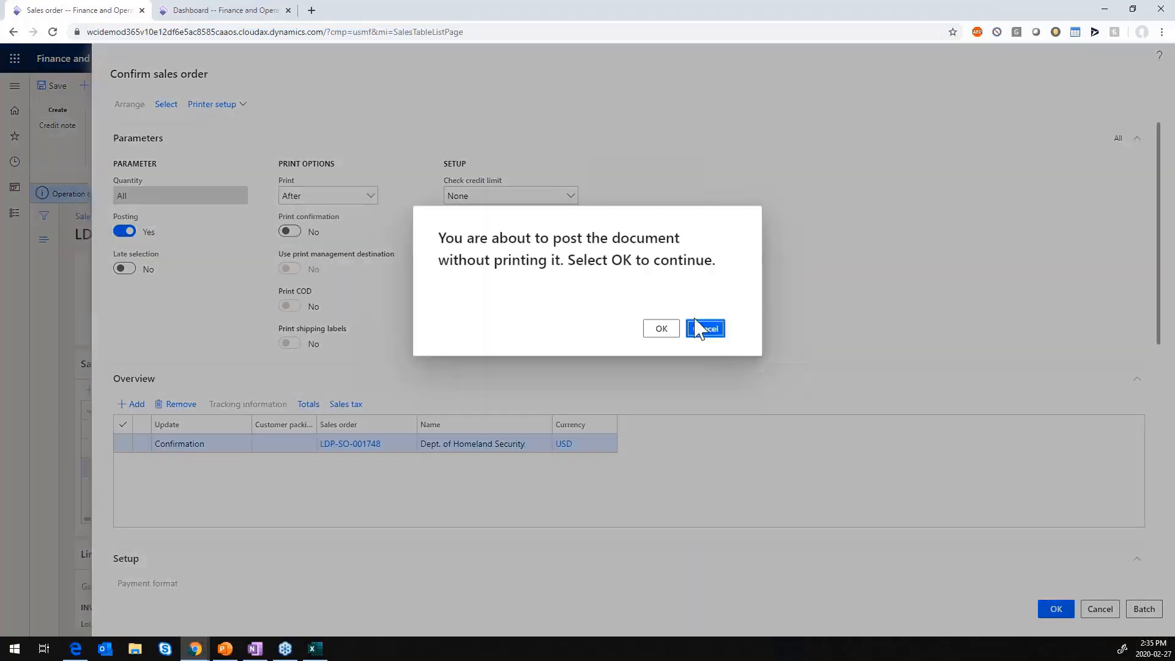
{"action": "left_click", "coordinate": [673, 333]}
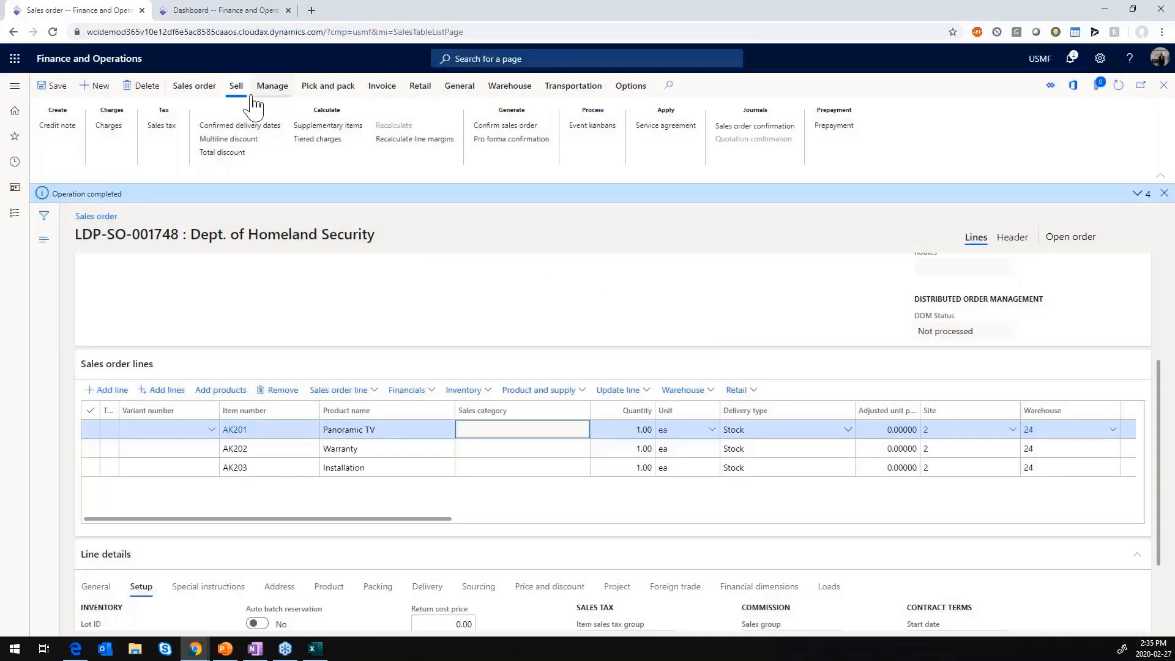
{"action": "left_click", "coordinate": [271, 87]}
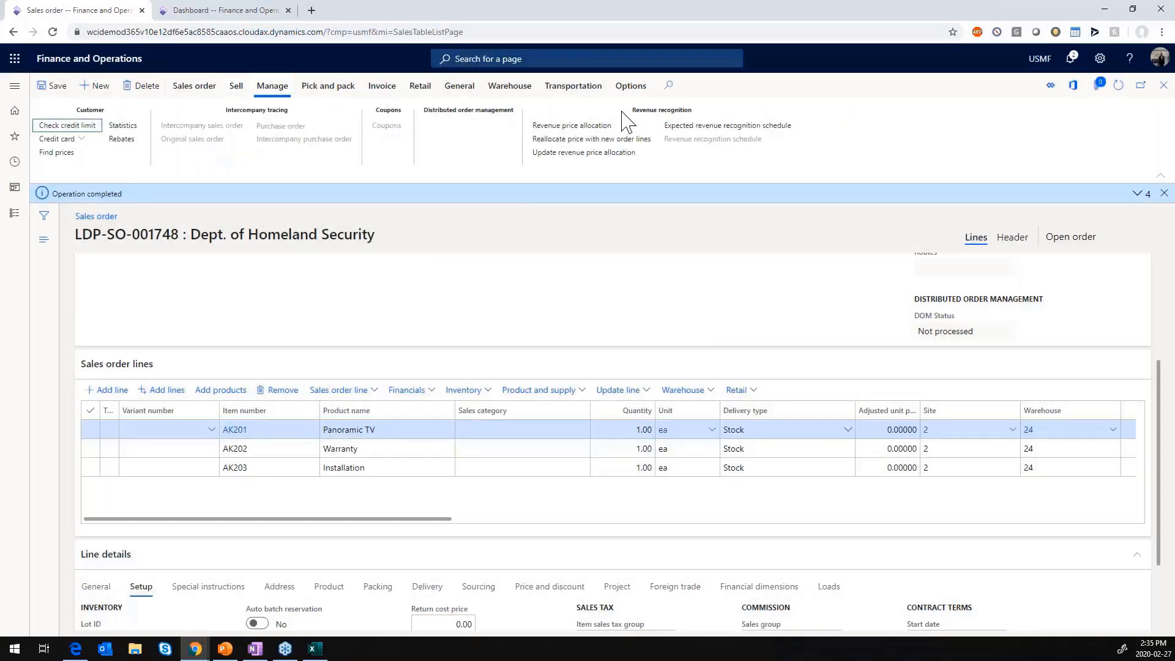
{"action": "left_click", "coordinate": [579, 126]}
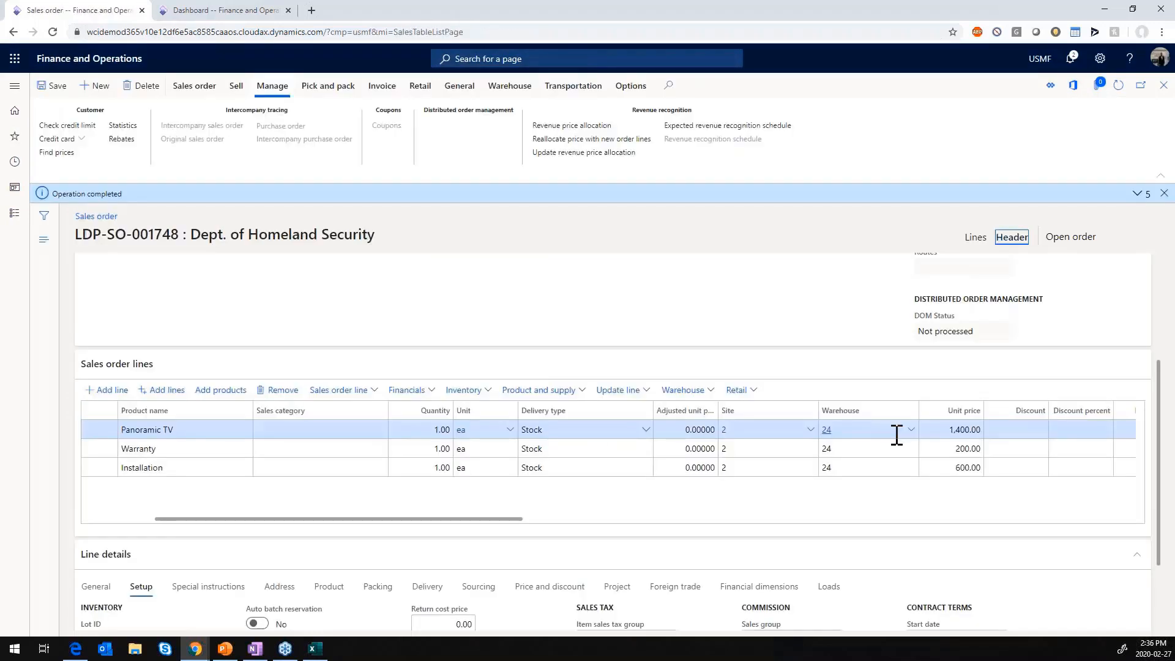
- Enable Apply residual method in the revenue recognition setup of the sales order header and save the order
{"action": "scroll", "coordinate": [821, 467], "scroll_direction": "down", "scroll_amount": 2}
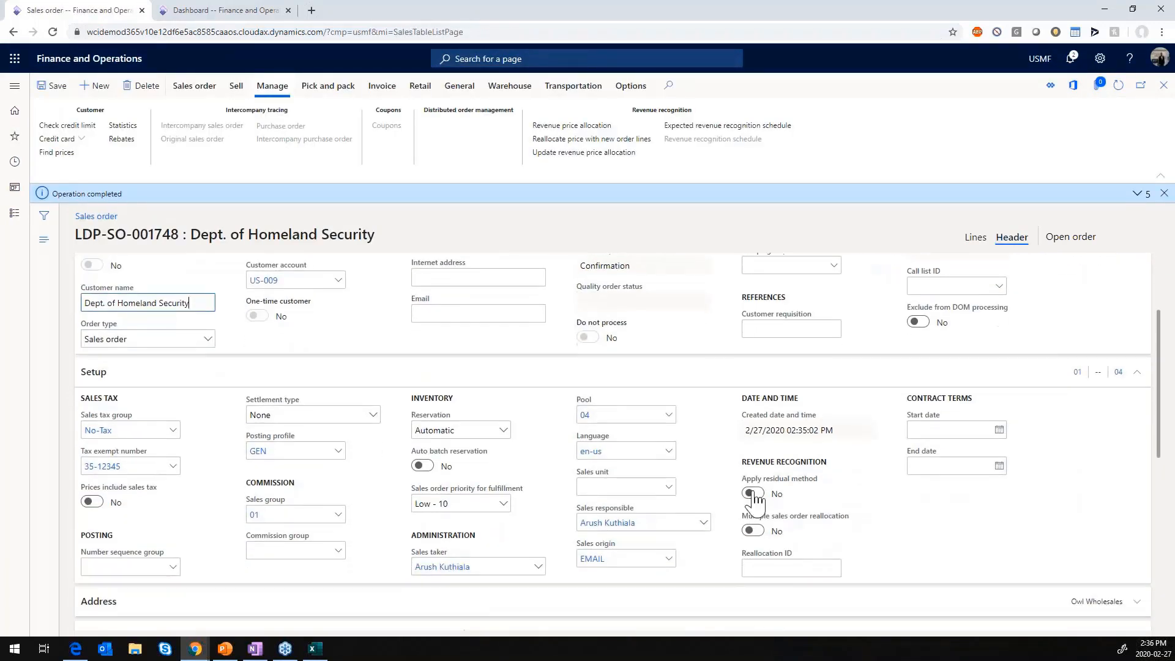
{"action": "left_click", "coordinate": [753, 494]}
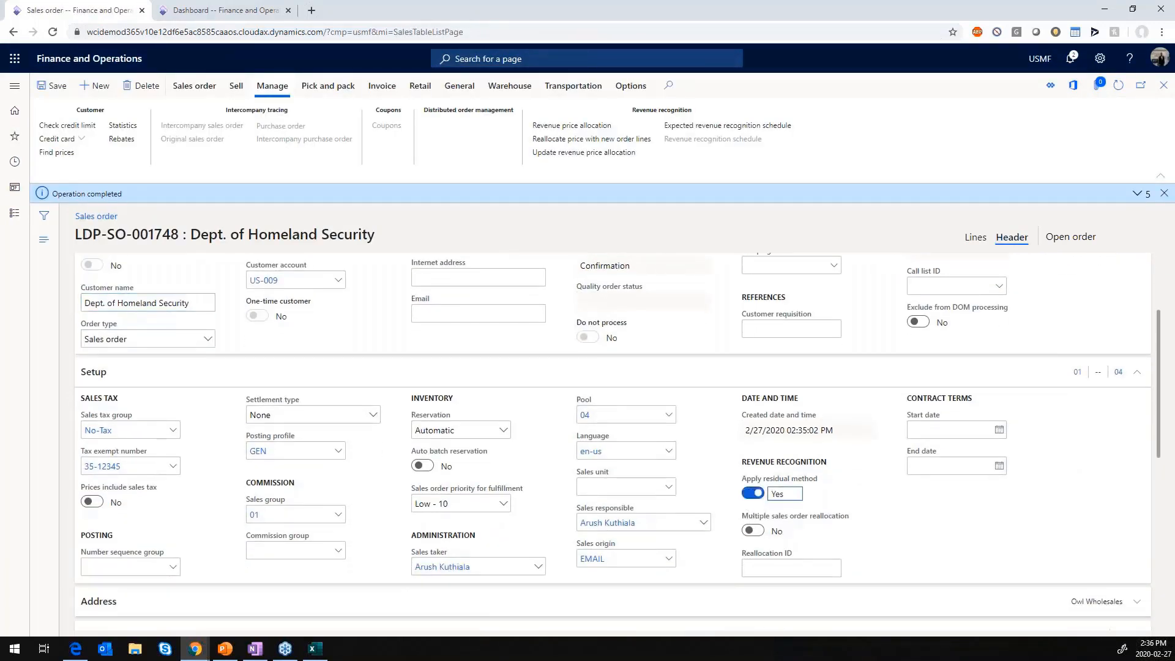
{"action": "left_click", "coordinate": [57, 84]}
{"action": "left_click", "coordinate": [236, 85]}
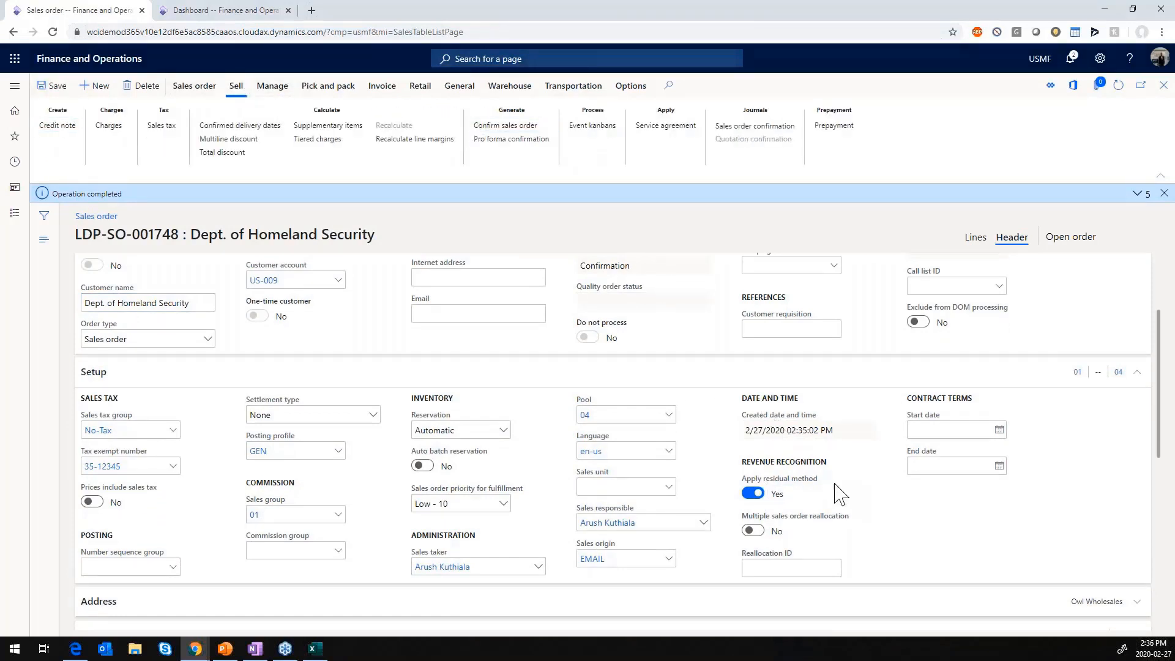
- Confirm the sales order again with posting but no printing, and review the Panoramic TV's allocation amount in its revenue price allocation
{"action": "left_click", "coordinate": [1055, 610]}
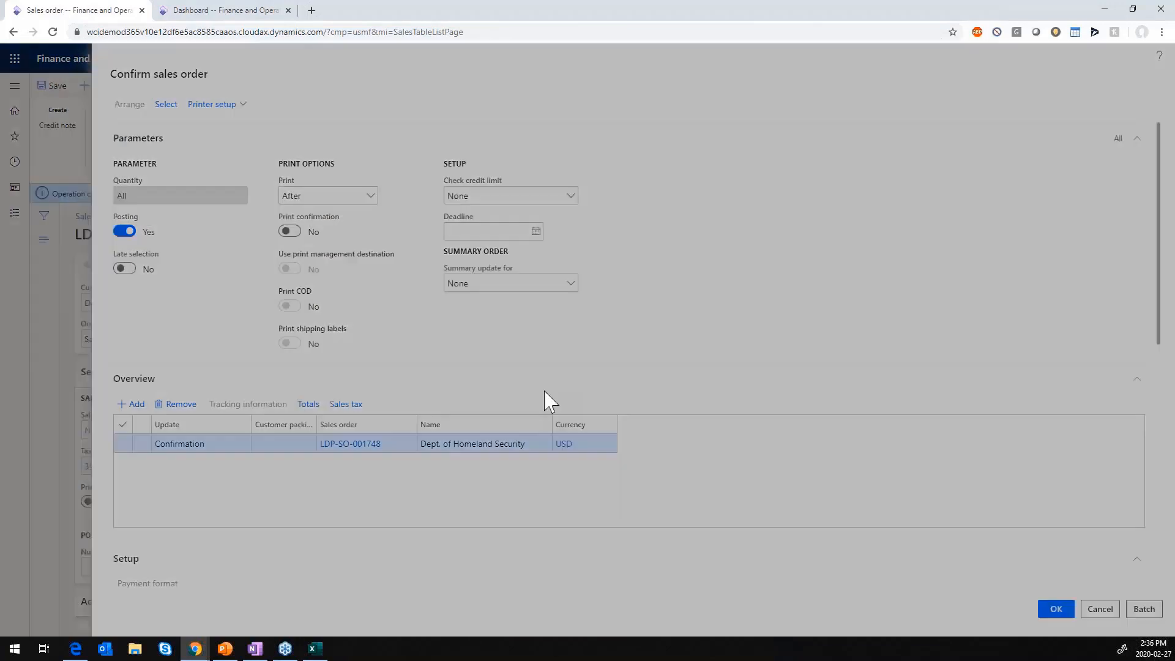
{"action": "left_click", "coordinate": [655, 333]}
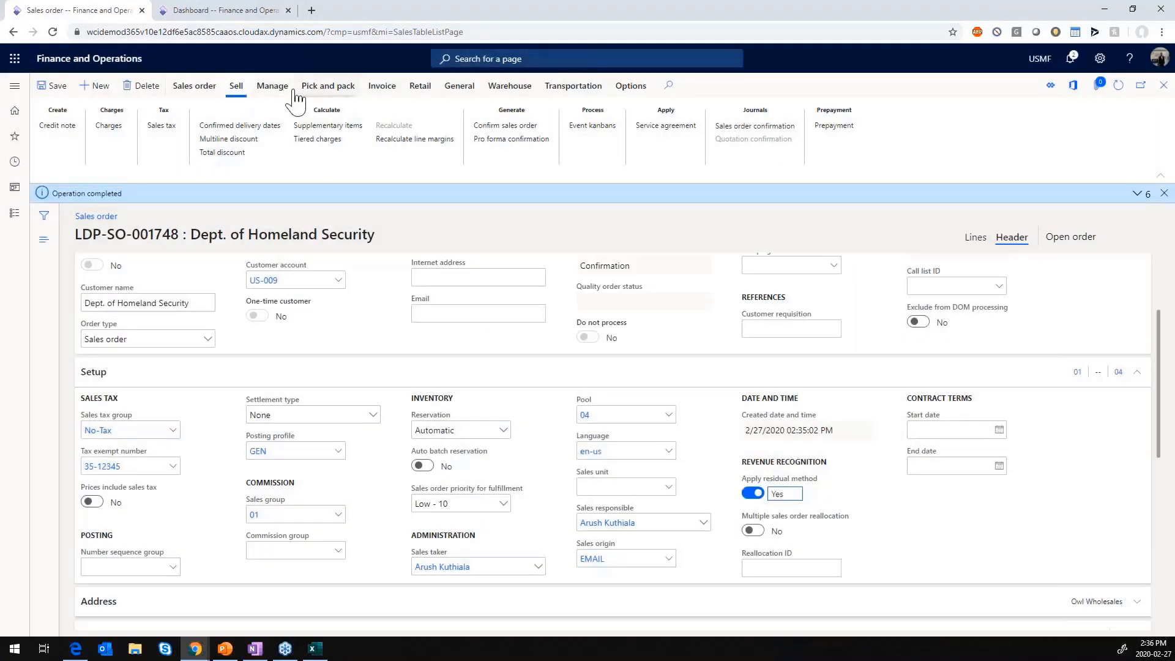
{"action": "left_click", "coordinate": [277, 86]}
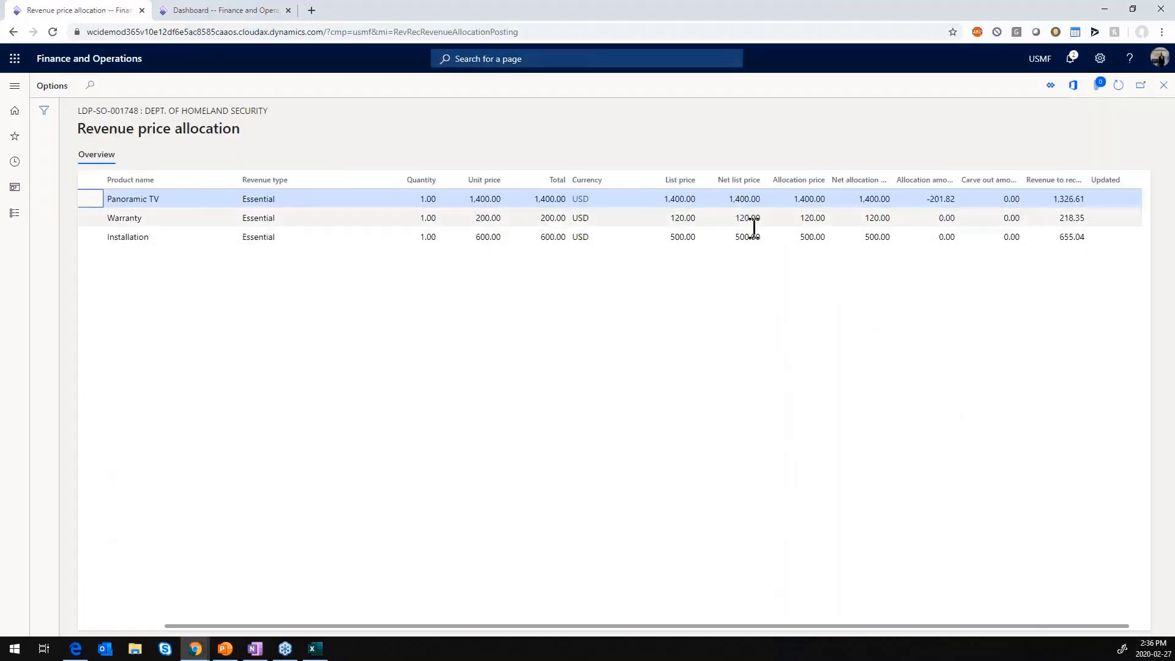
{"action": "left_click", "coordinate": [927, 199]}
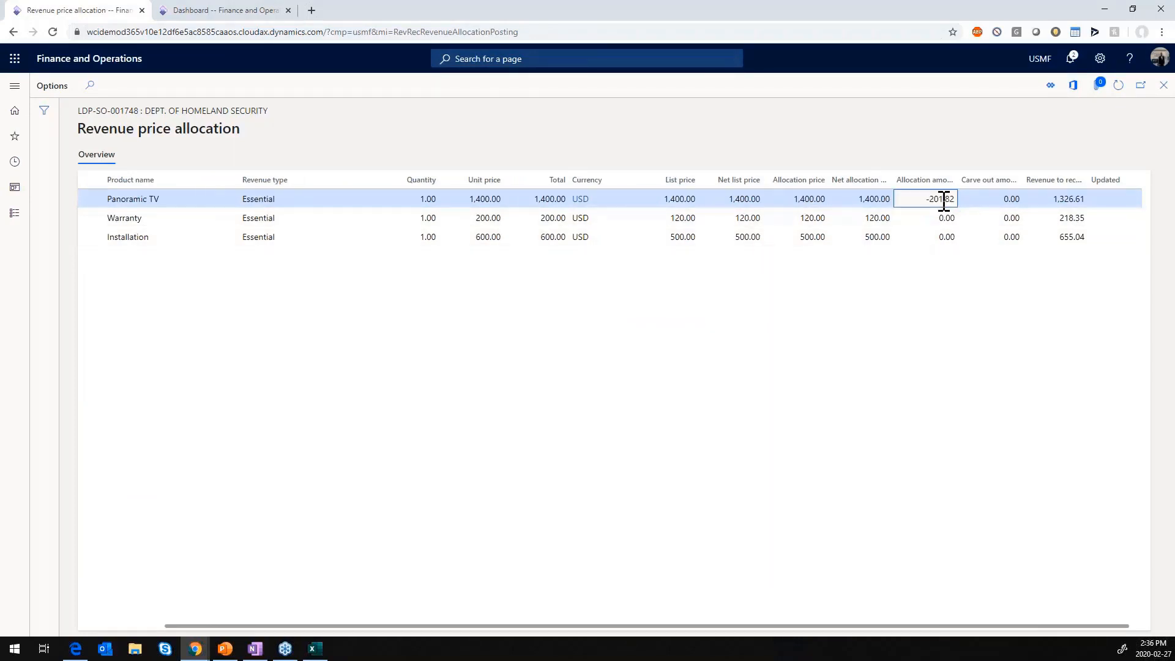
{"action": "scroll", "coordinate": [378, 199], "scroll_direction": "left", "scroll_amount": 3}
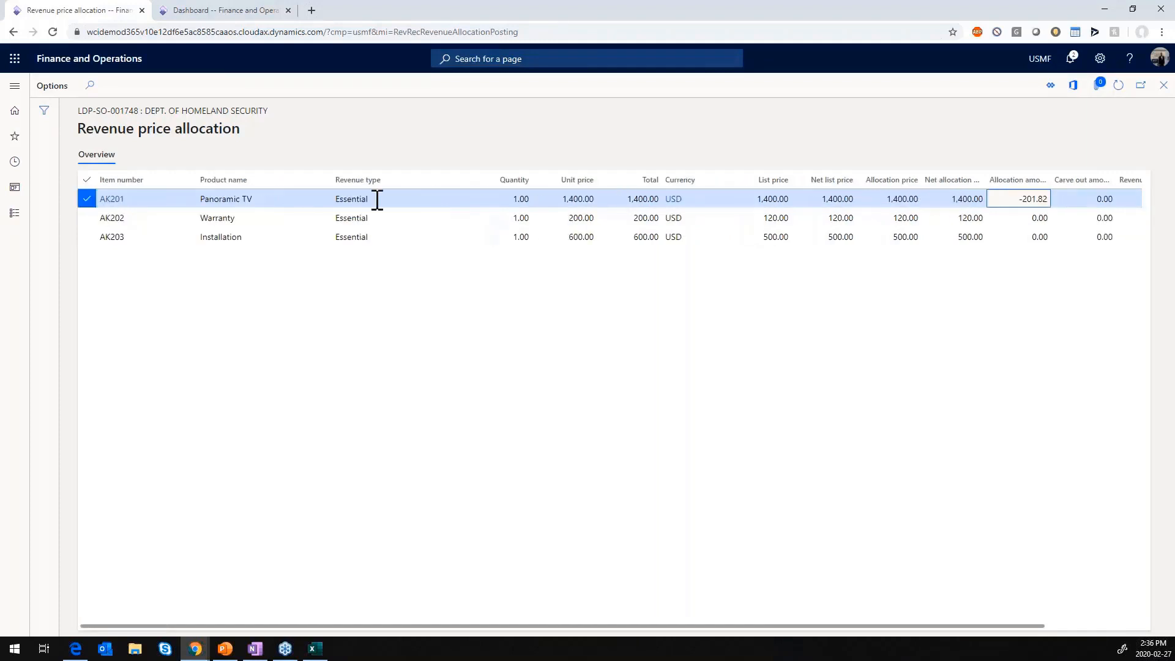
- Export all three revenue price allocation lines to Excel as Deferred revenue, view the exported workbook, and return to the sales order
{"action": "left_click", "coordinate": [87, 179]}
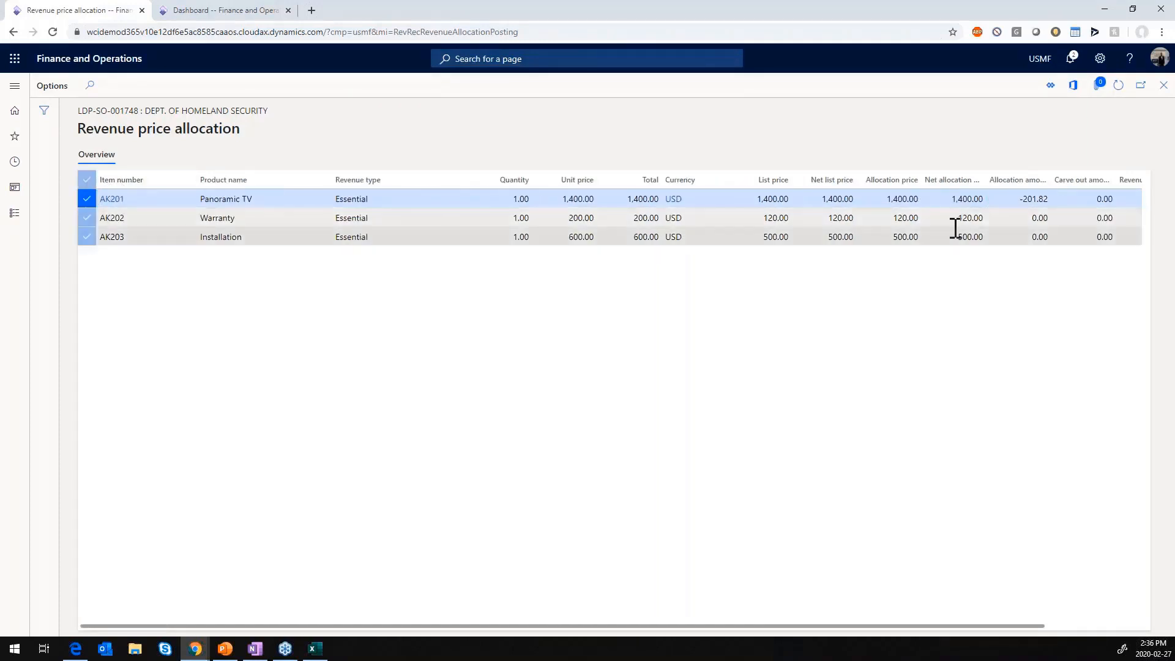
{"action": "left_click", "coordinate": [1071, 86]}
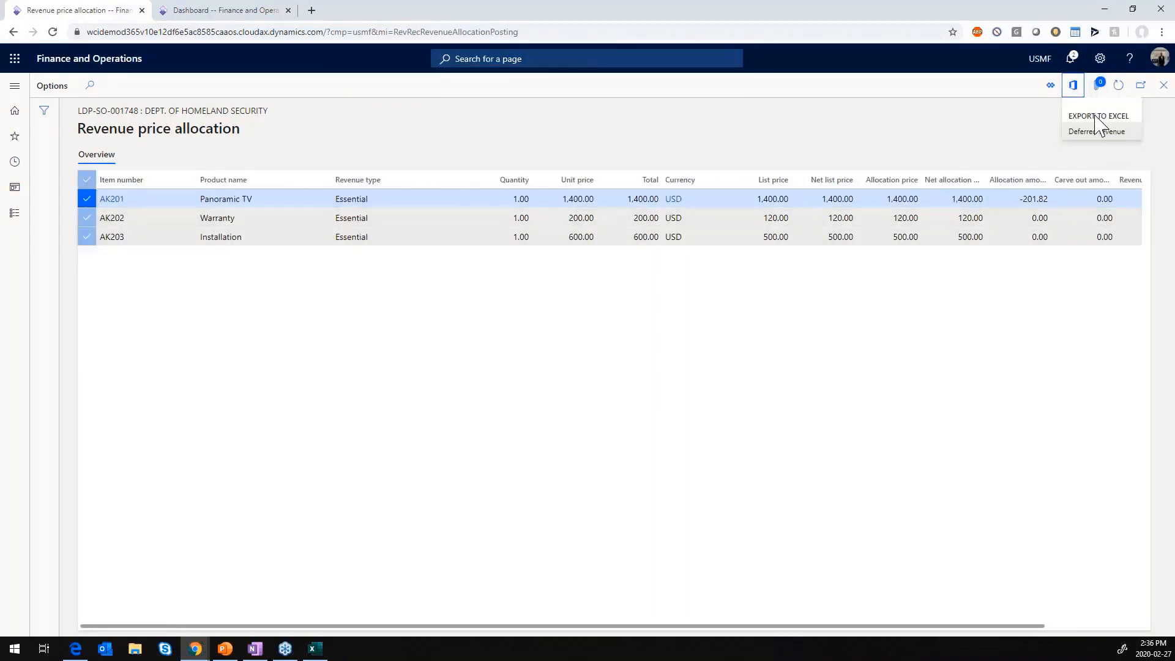
{"action": "left_click", "coordinate": [1095, 132]}
{"action": "left_click", "coordinate": [1011, 128]}
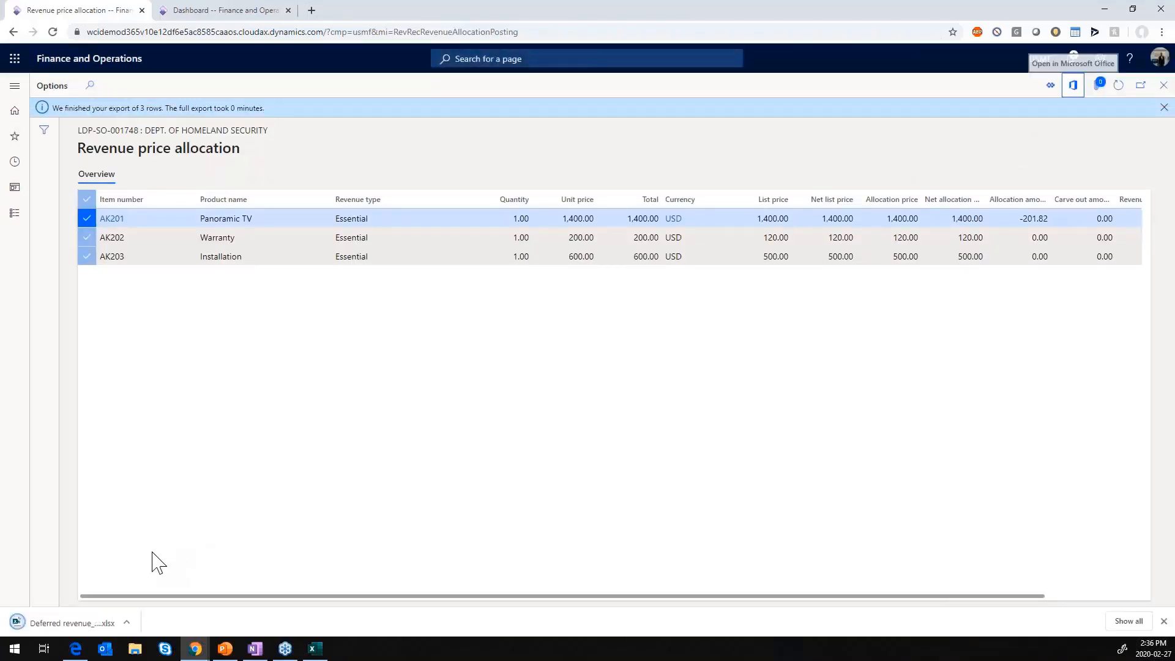
{"action": "left_click", "coordinate": [61, 622]}
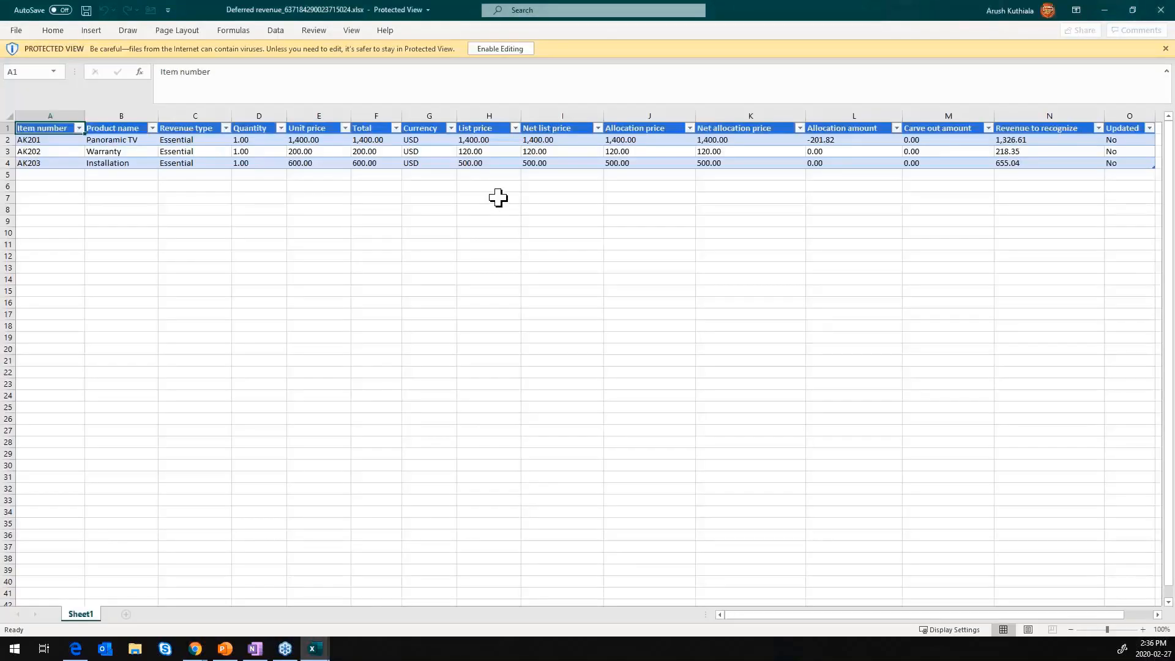
{"action": "key", "text": "alt+Tab"}
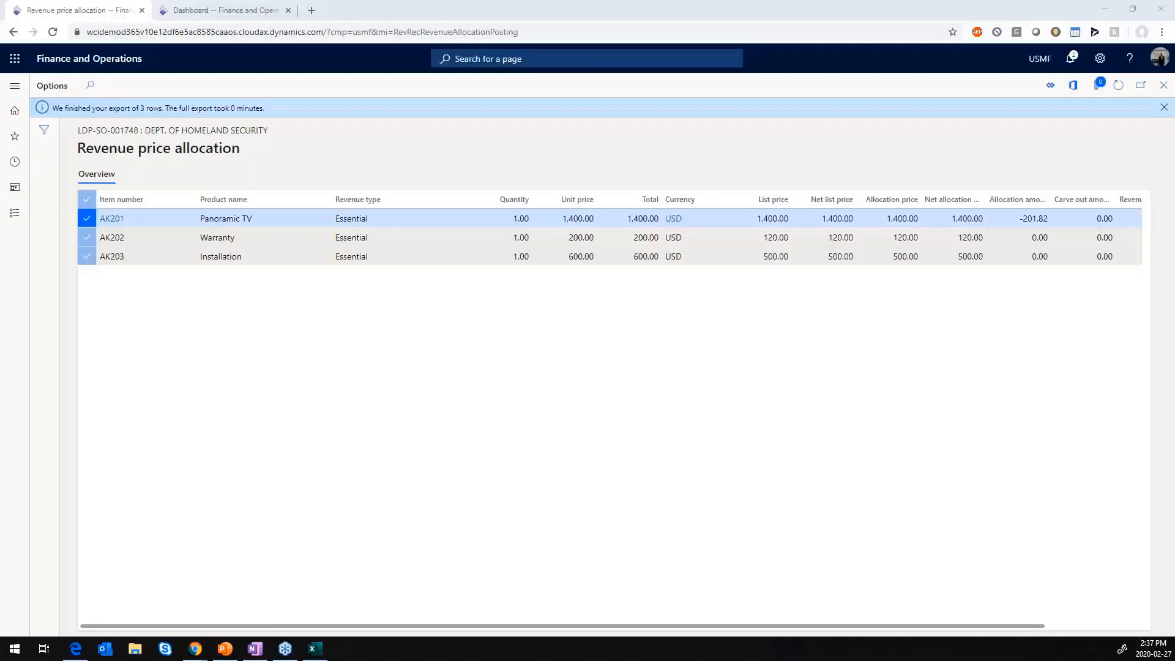
{"action": "key", "text": "Escape"}
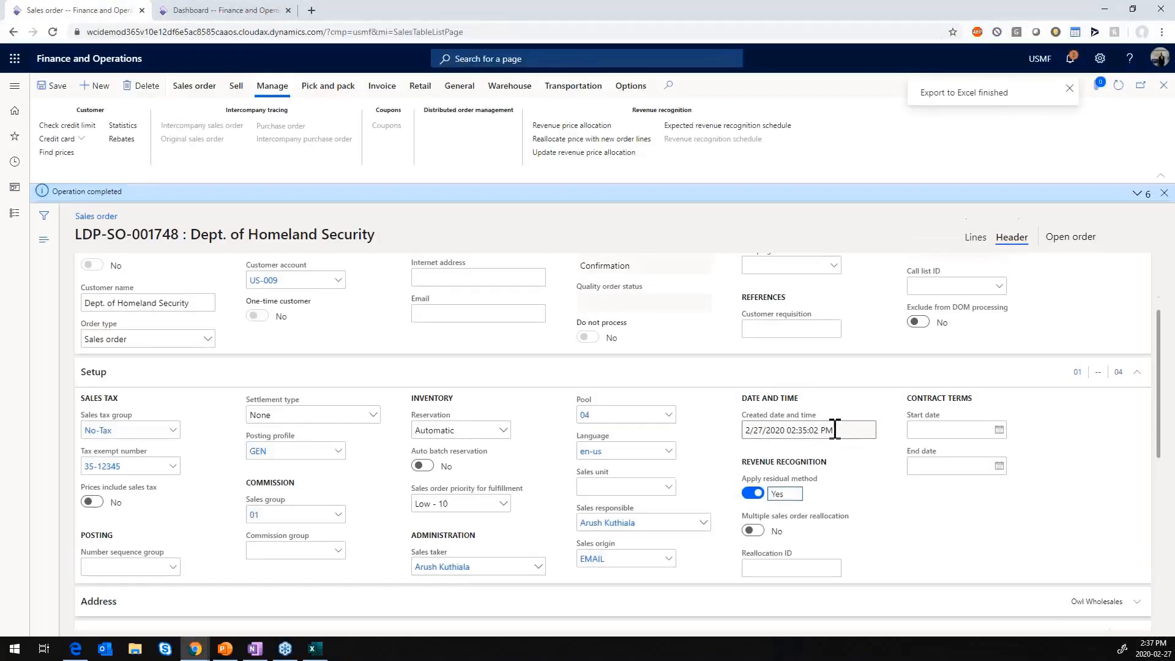
- Set the unit price of the Panoramic TV sales order line to 2000
{"action": "left_click", "coordinate": [975, 236]}
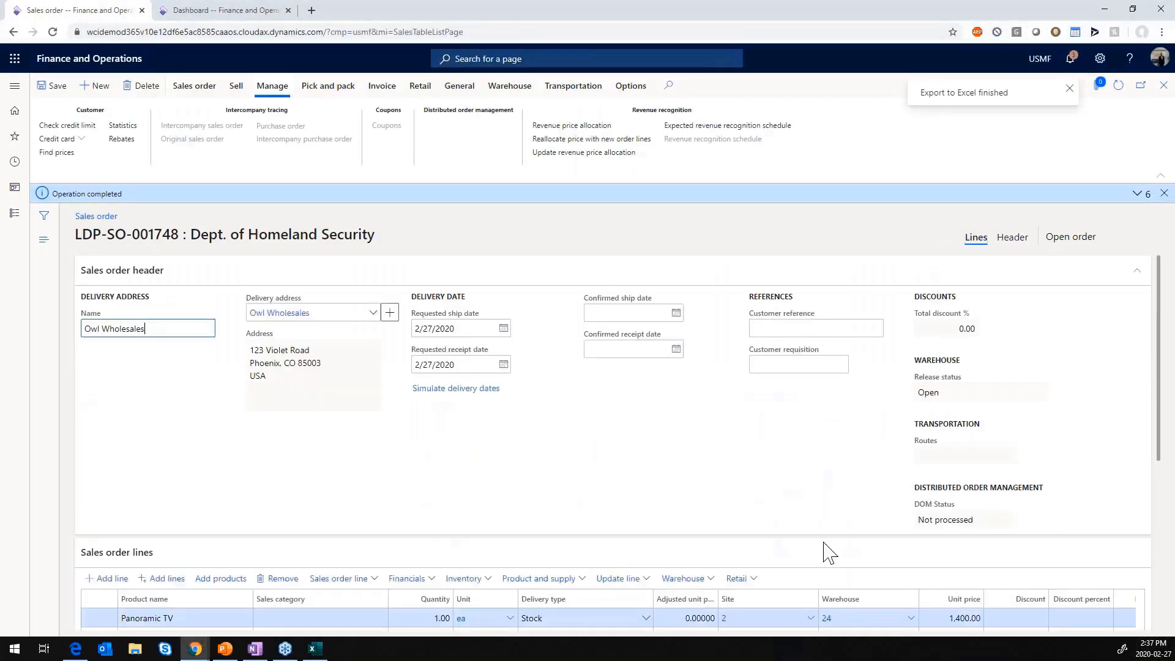
{"action": "scroll", "coordinate": [823, 550], "scroll_direction": "down", "scroll_amount": 2}
{"action": "scroll", "coordinate": [813, 512], "scroll_direction": "right", "scroll_amount": 3}
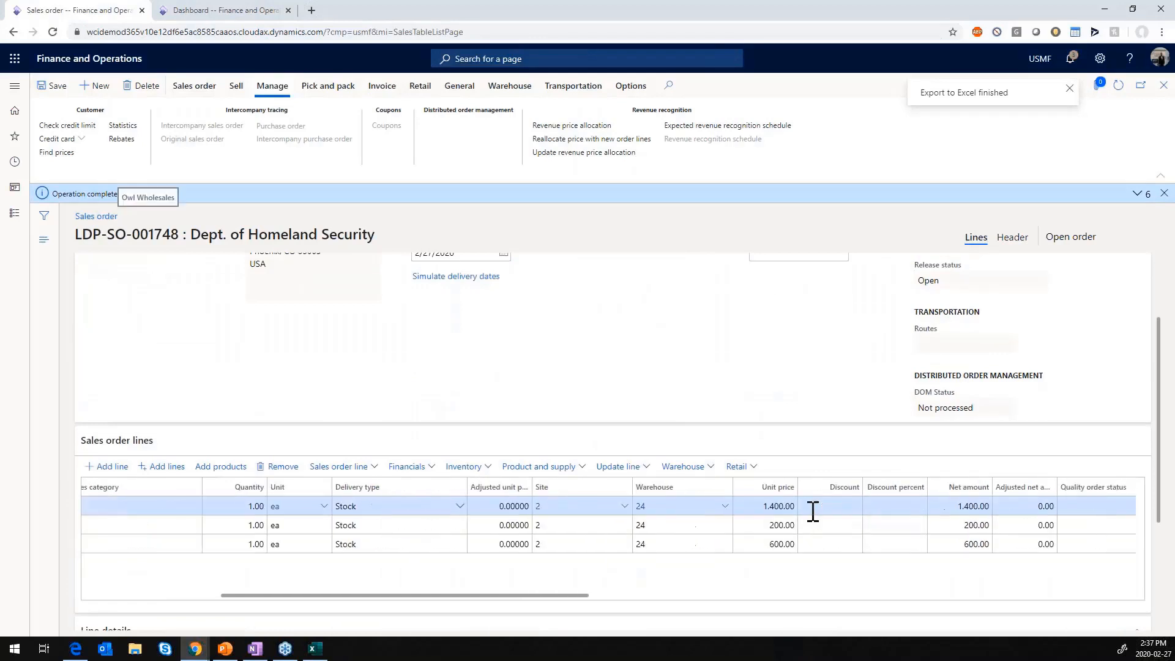
{"action": "left_click", "coordinate": [760, 505]}
{"action": "type", "text": "2000"}
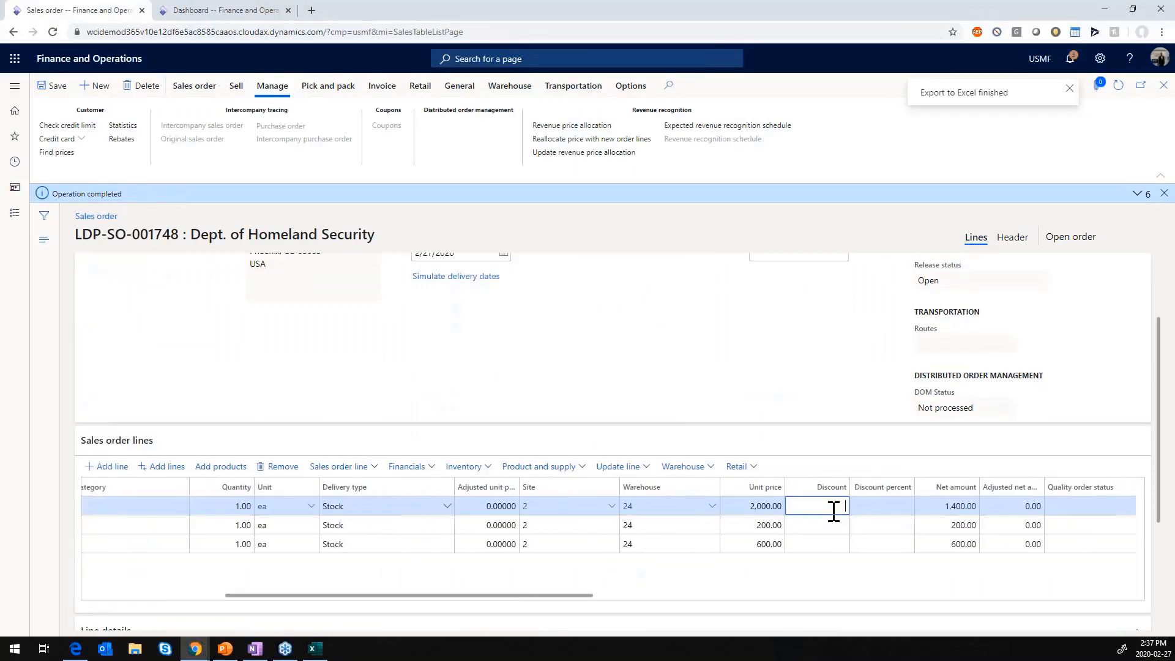
{"action": "key", "text": "Tab"}
- Reconfirm the sales order with the revised TV price and open its revenue price allocation
{"action": "left_click", "coordinate": [237, 92]}
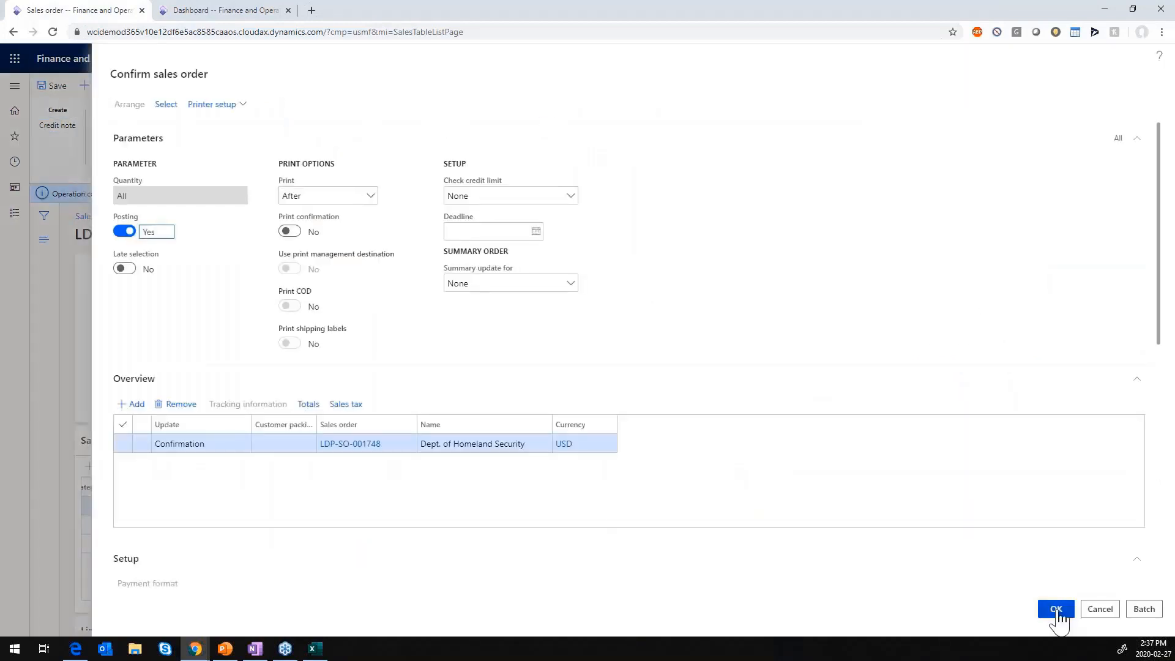
{"action": "left_click", "coordinate": [1056, 608]}
{"action": "left_click", "coordinate": [658, 330]}
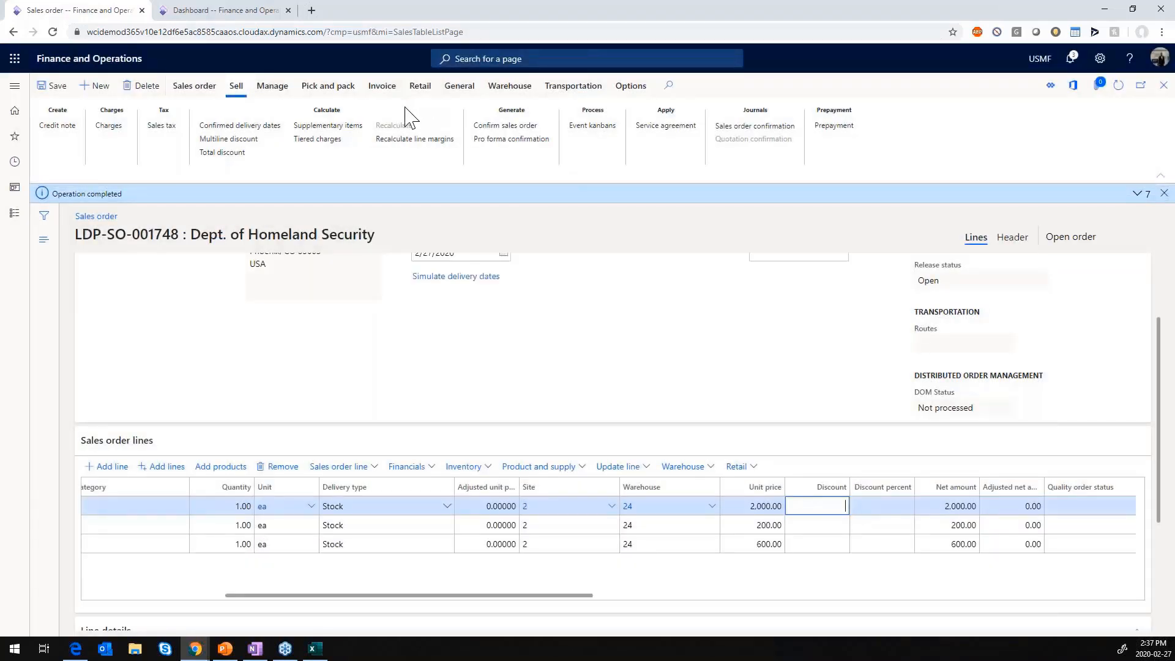
{"action": "left_click", "coordinate": [272, 85]}
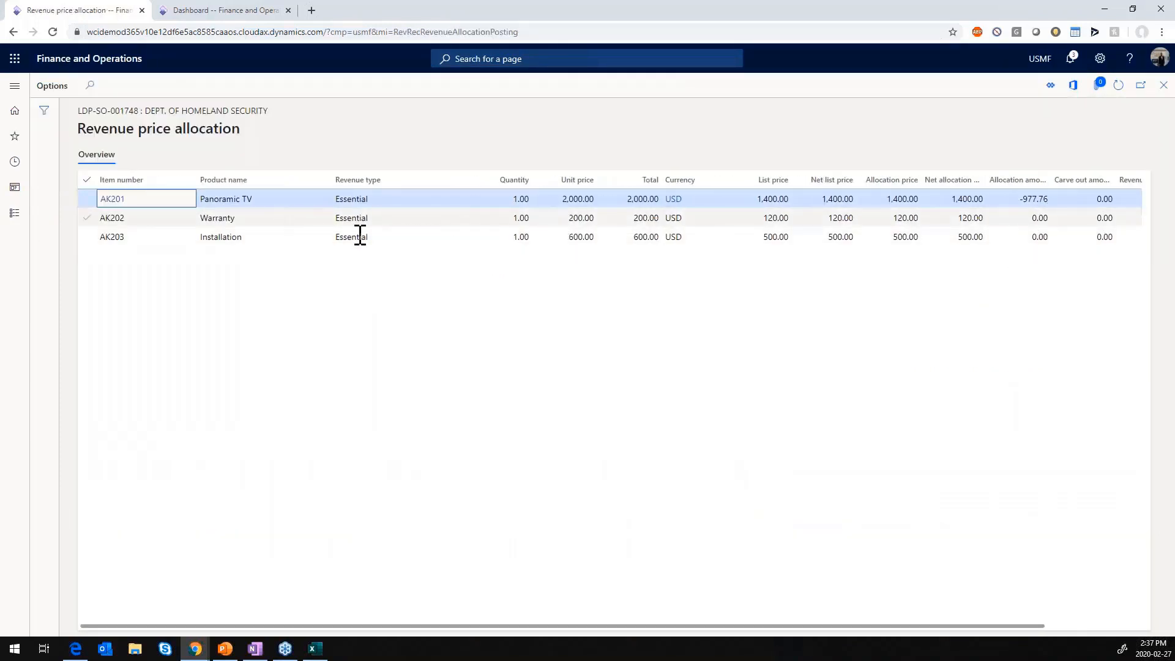
- Export all lines of the updated revenue price allocation to Excel as Deferred revenue and open the downloaded workbook
{"action": "left_click", "coordinate": [87, 180]}
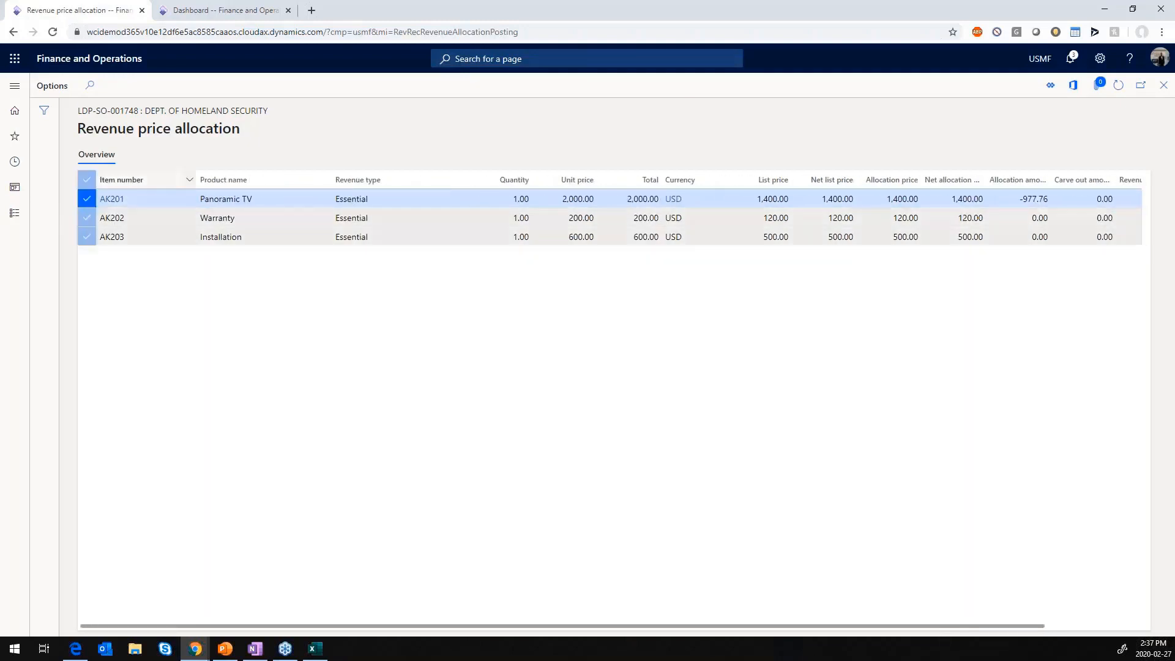
{"action": "left_click", "coordinate": [1072, 85]}
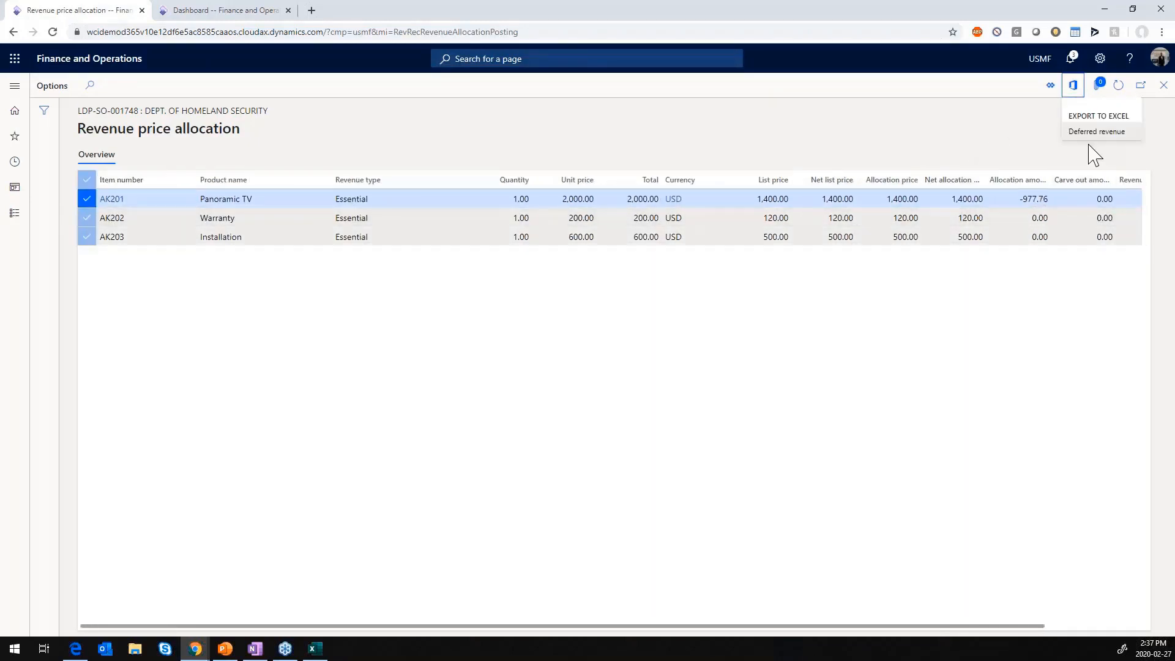
{"action": "left_click", "coordinate": [1095, 132]}
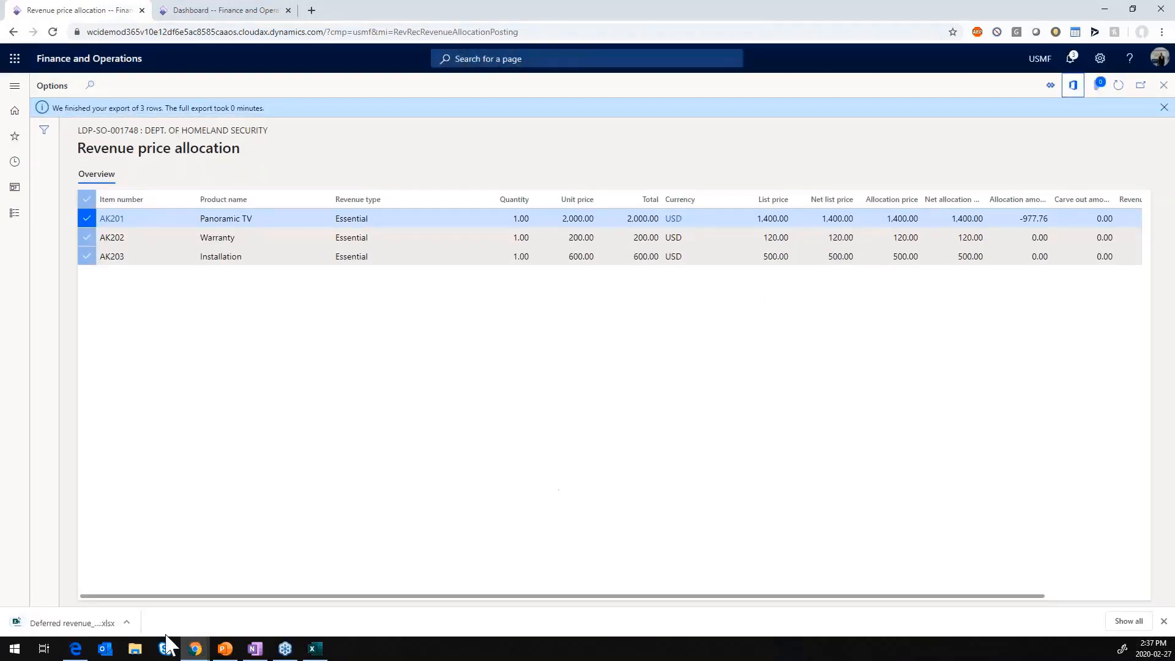
{"action": "left_click", "coordinate": [92, 621]}
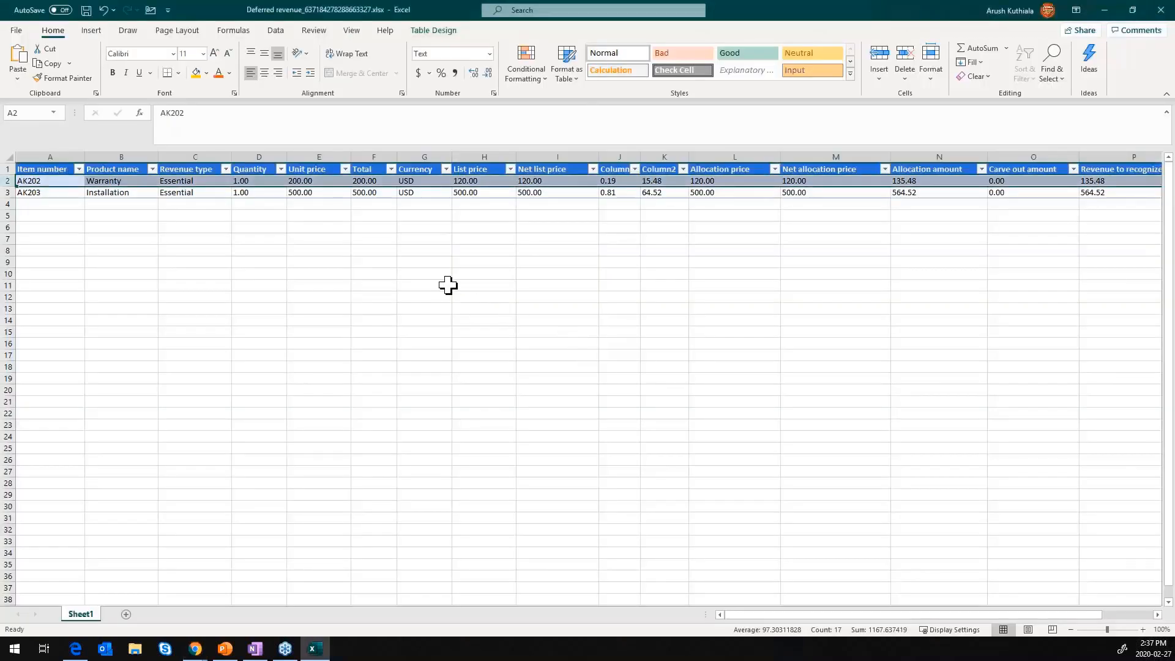
{"action": "scroll", "coordinate": [458, 281], "scroll_direction": "down", "scroll_amount": 2}
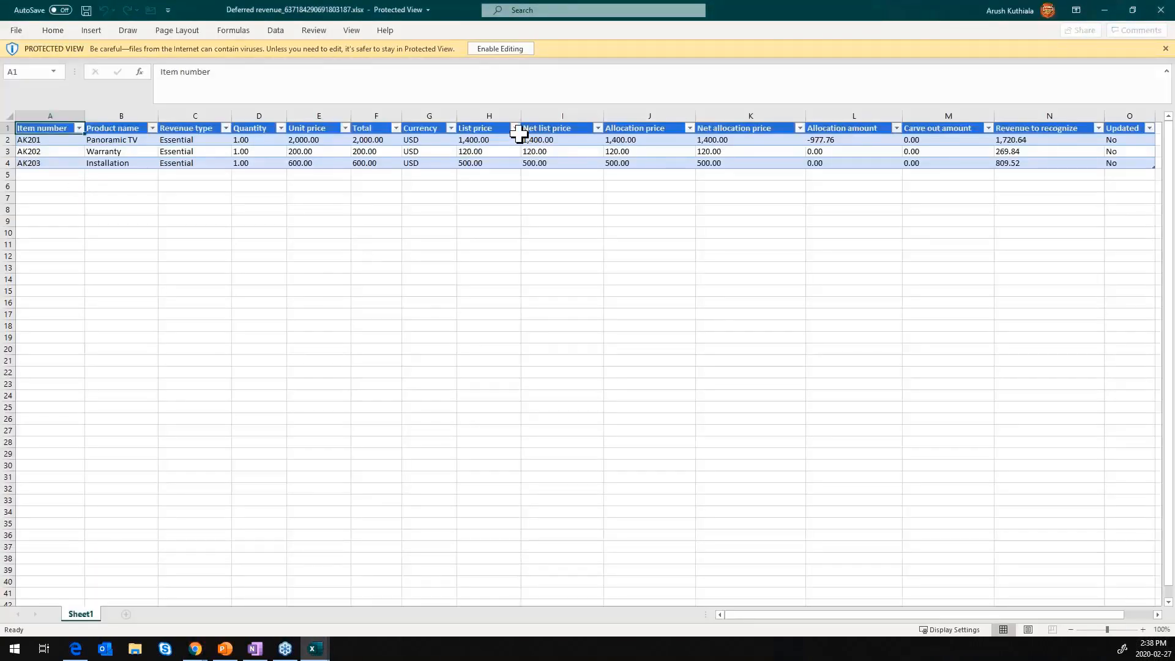
- Enable editing of the exported workbook and enter the label "Round 1:" in cell A6
{"action": "left_click", "coordinate": [486, 49]}
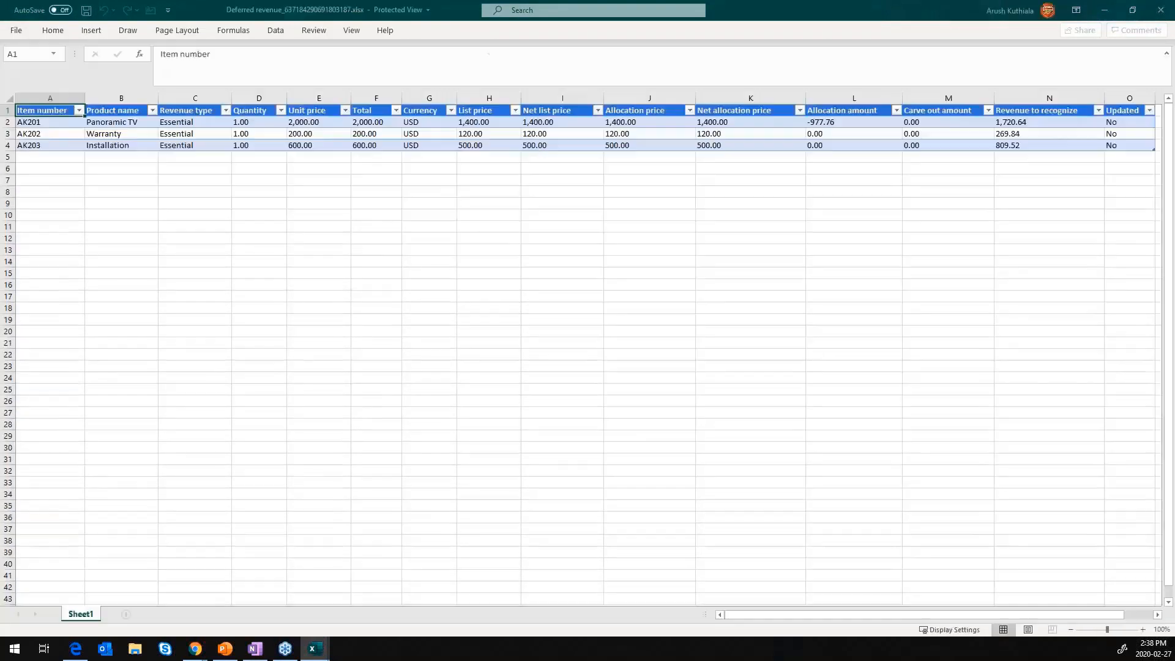
{"action": "left_click", "coordinate": [37, 227]}
{"action": "type", "text": "Round"}
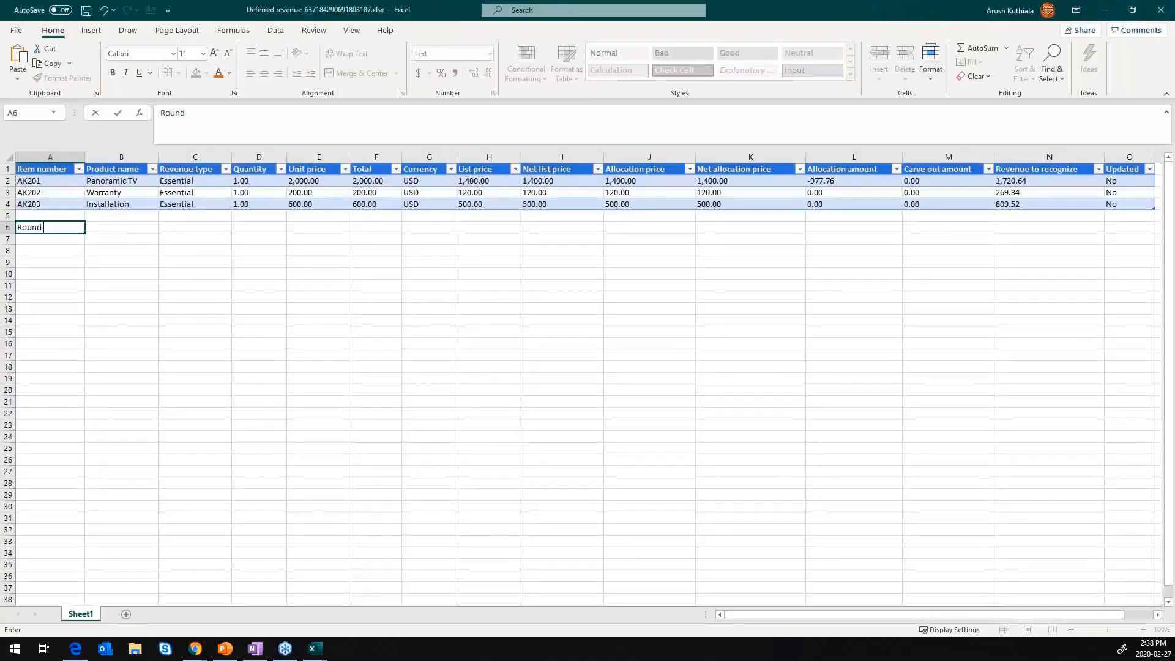
{"action": "type", "text": " 1:"}
{"action": "key", "text": "Return"}
- Copy the allocation table's range A1:K4 to the area starting at cell A7, below the Round 1 label
{"action": "left_click_drag", "start_coordinate": [57, 169], "coordinate": [776, 205]}
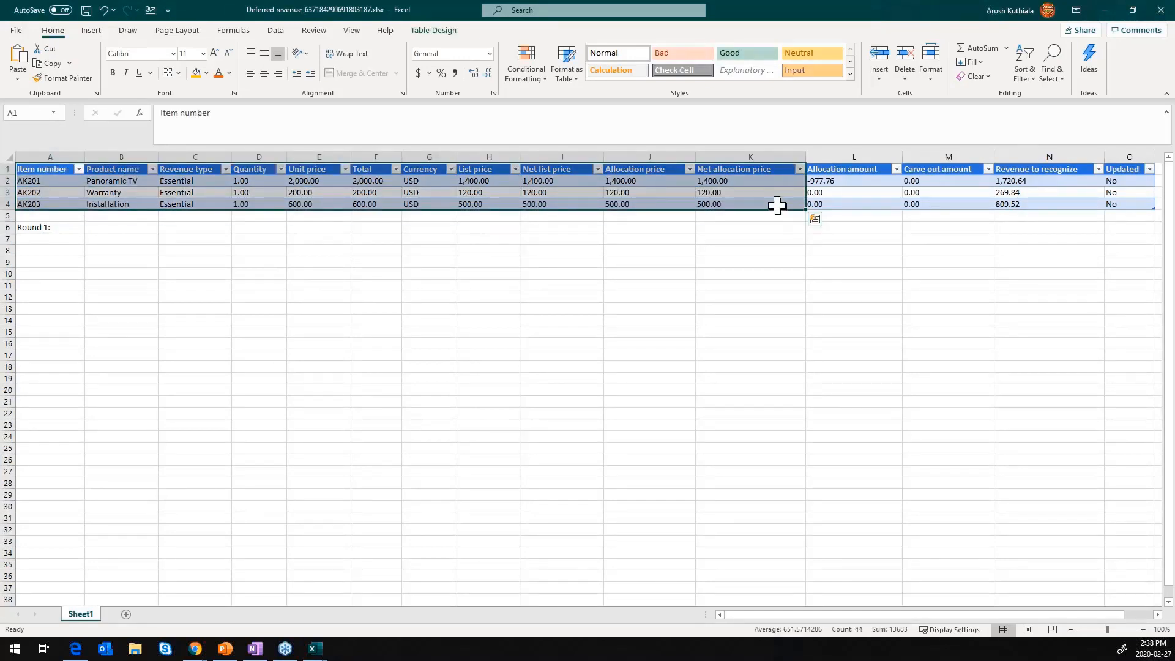
{"action": "key", "text": "ctrl+c"}
{"action": "left_click", "coordinate": [46, 240]}
{"action": "key", "text": "ctrl+v"}
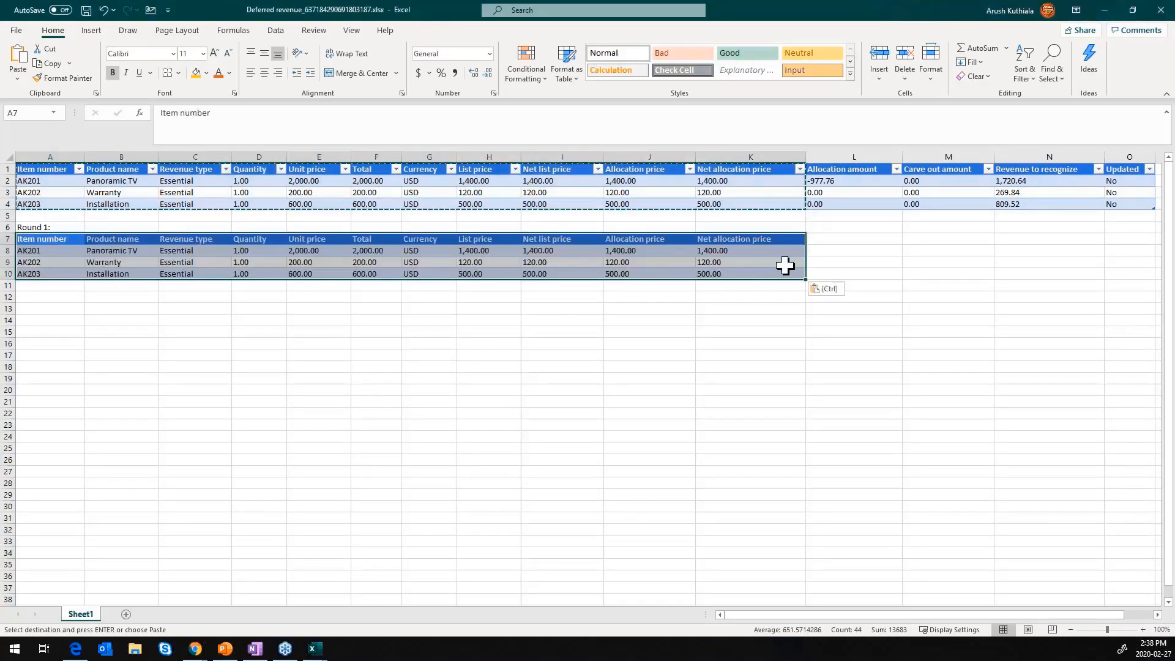
- Add the heading "Difference between prices" in cell L7 and enter 600 for the Panoramic TV in L8
{"action": "left_click", "coordinate": [834, 250]}
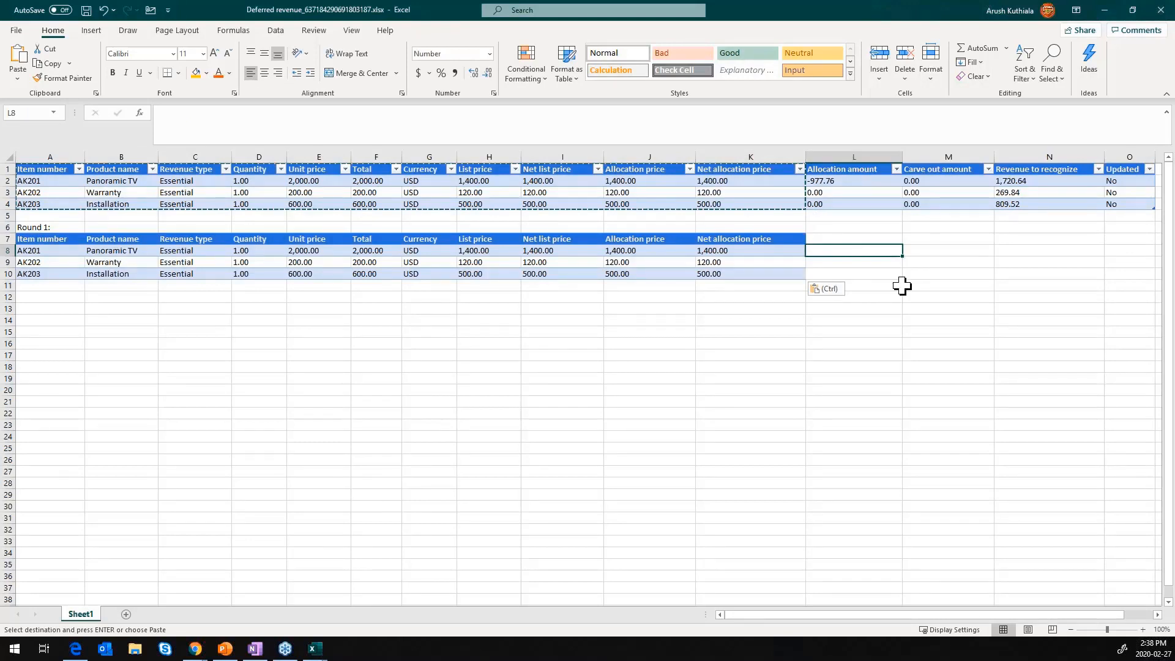
{"action": "key", "text": "Up"}
{"action": "type", "text": "D"}
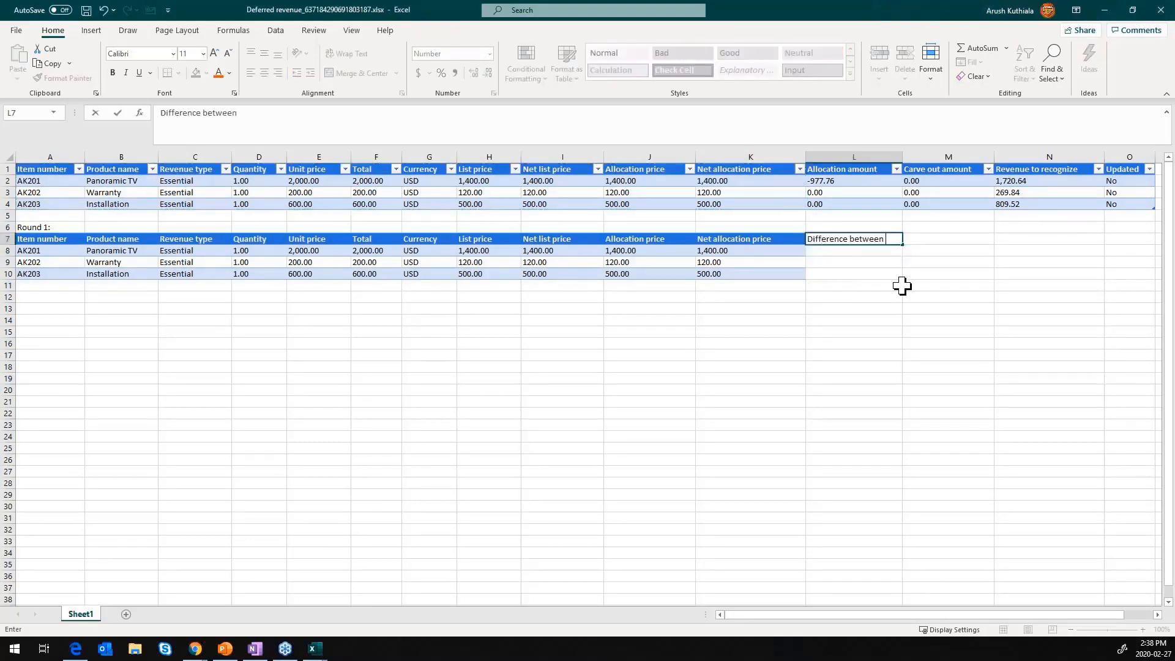
{"action": "type", "text": "ifference between prices"}
{"action": "key", "text": "Return"}
{"action": "type", "text": "600"}
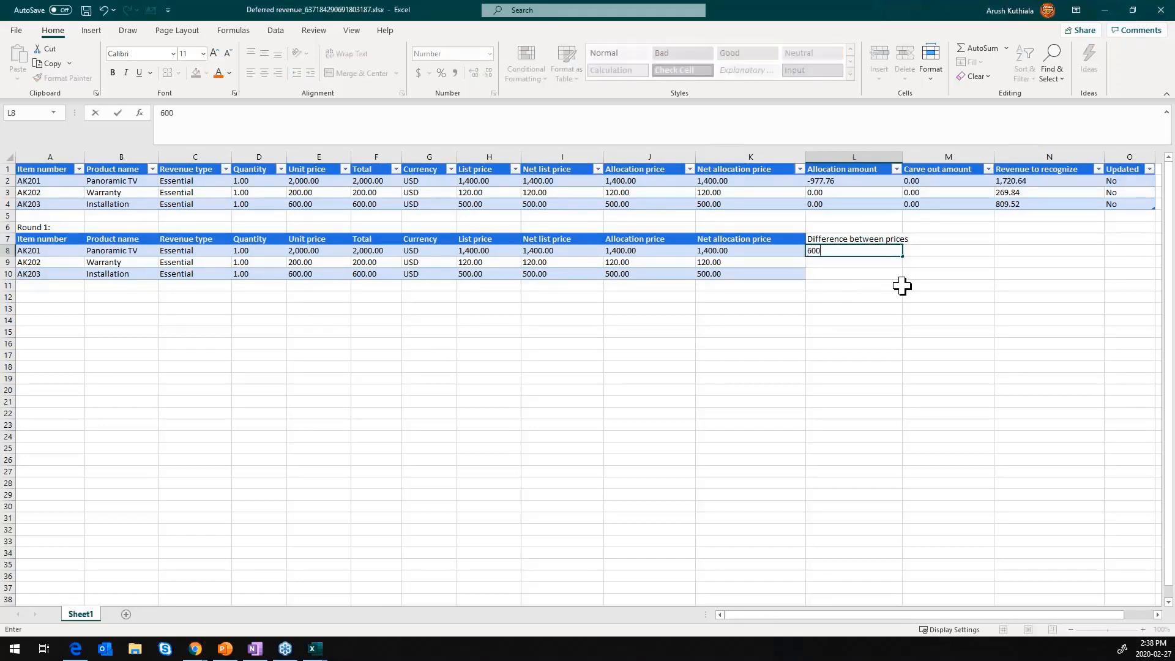
{"action": "key", "text": "Return"}
- Calculate the Panoramic TV's share of the order total in cell M8 with the formula =E8/SUM(F8:F10)
{"action": "left_click", "coordinate": [370, 252]}
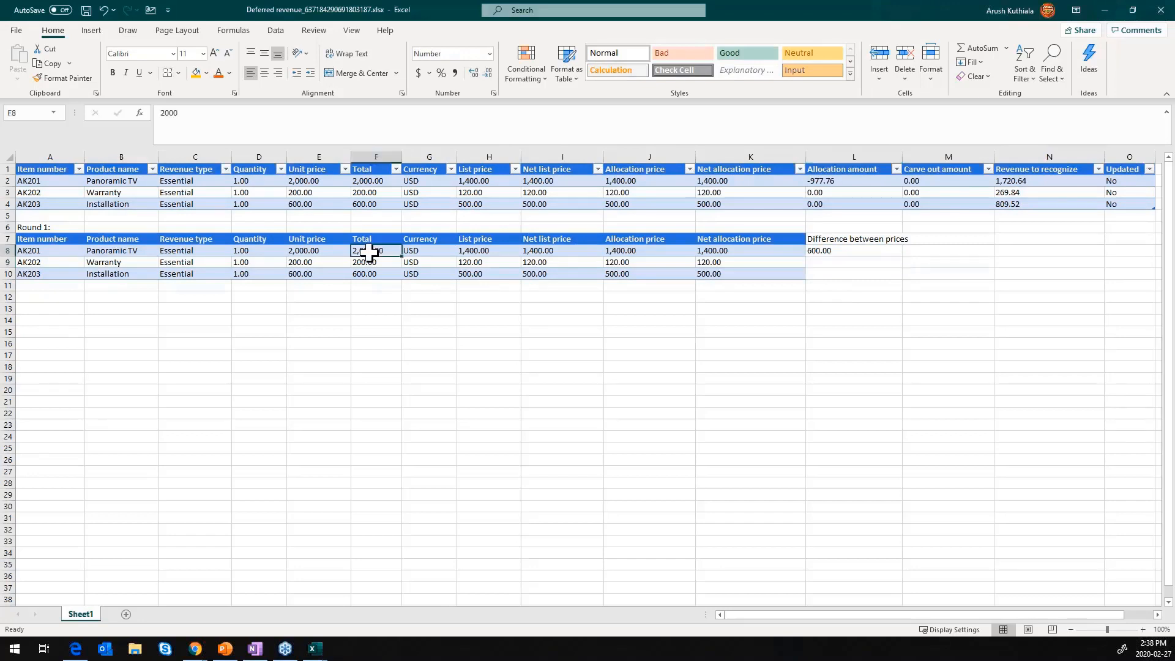
{"action": "left_click", "coordinate": [926, 251]}
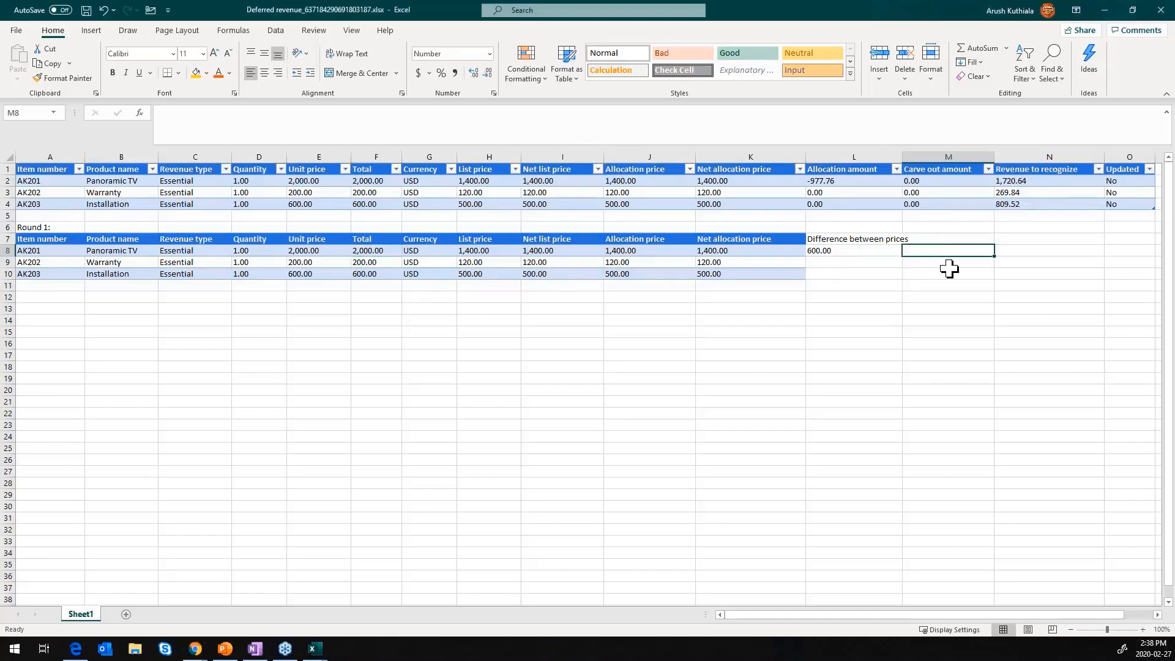
{"action": "type", "text": "="}
{"action": "key", "text": "Left"}
{"action": "key", "text": "Left"}
{"action": "key", "text": "Left"}
{"action": "key", "text": "Left"}
{"action": "key", "text": "Left"}
{"action": "key", "text": "Left"}
{"action": "key", "text": "Left"}
{"action": "key", "text": "Left"}
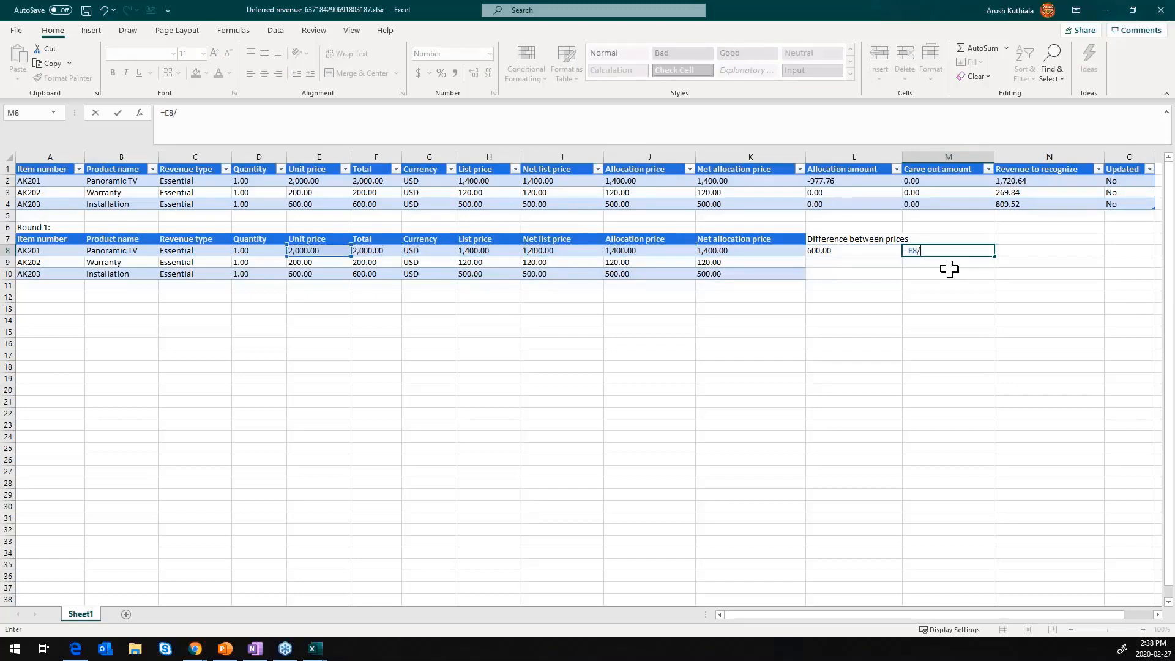
{"action": "type", "text": "/SUM("}
{"action": "key", "text": "Left"}
{"action": "key", "text": "Left"}
{"action": "key", "text": "Left"}
{"action": "key", "text": "Left"}
{"action": "key", "text": "Left"}
{"action": "key", "text": "Left"}
{"action": "key", "text": "Left"}
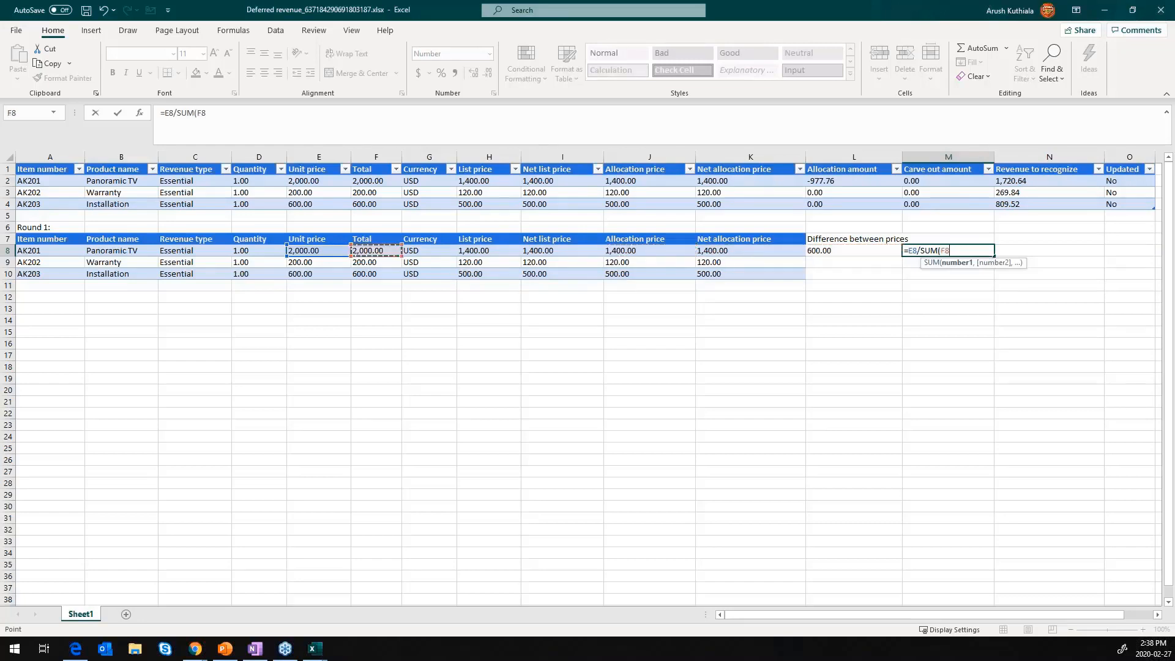
{"action": "key", "text": "shift+Down"}
{"action": "key", "text": "shift+Down"}
{"action": "key", "text": "Return"}
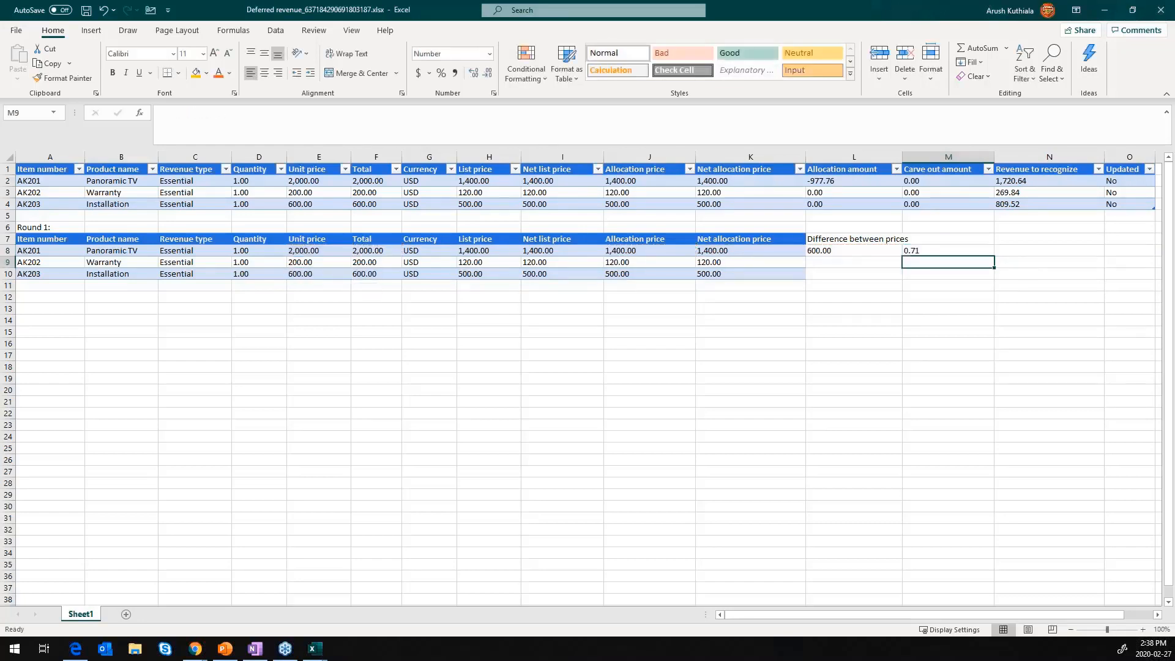
- Make the SUM range in M8's share formula absolute so that it reads =E8/SUM($E$8:$E$10)
{"action": "left_click", "coordinate": [922, 251]}
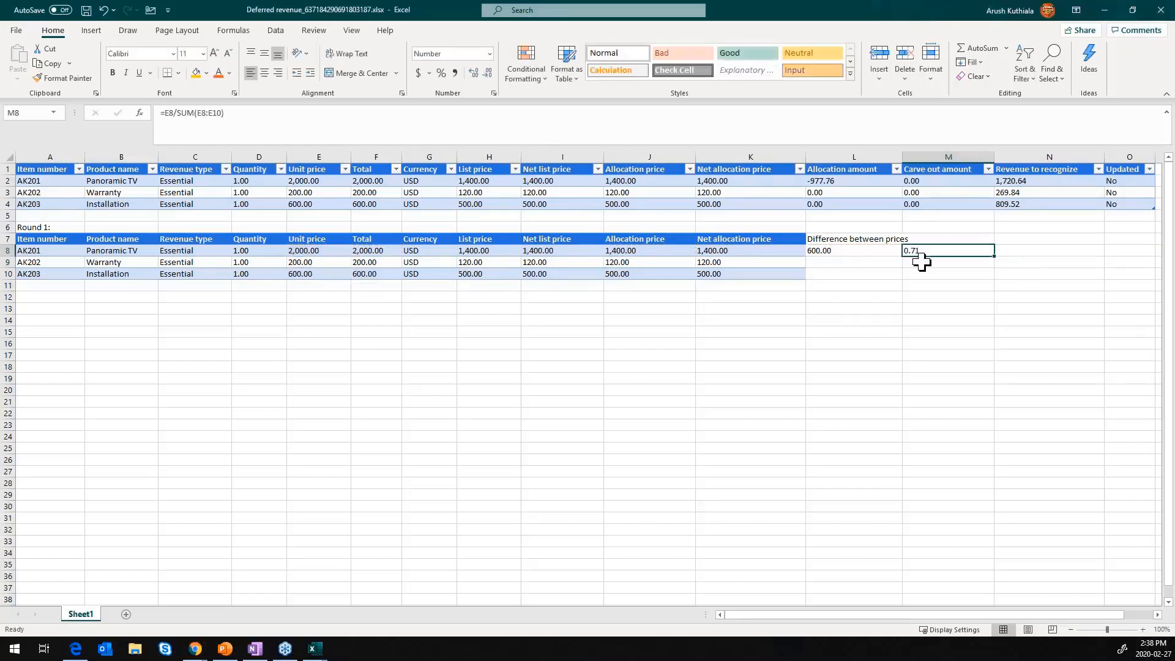
{"action": "left_click", "coordinate": [203, 113]}
{"action": "key", "text": "F4"}
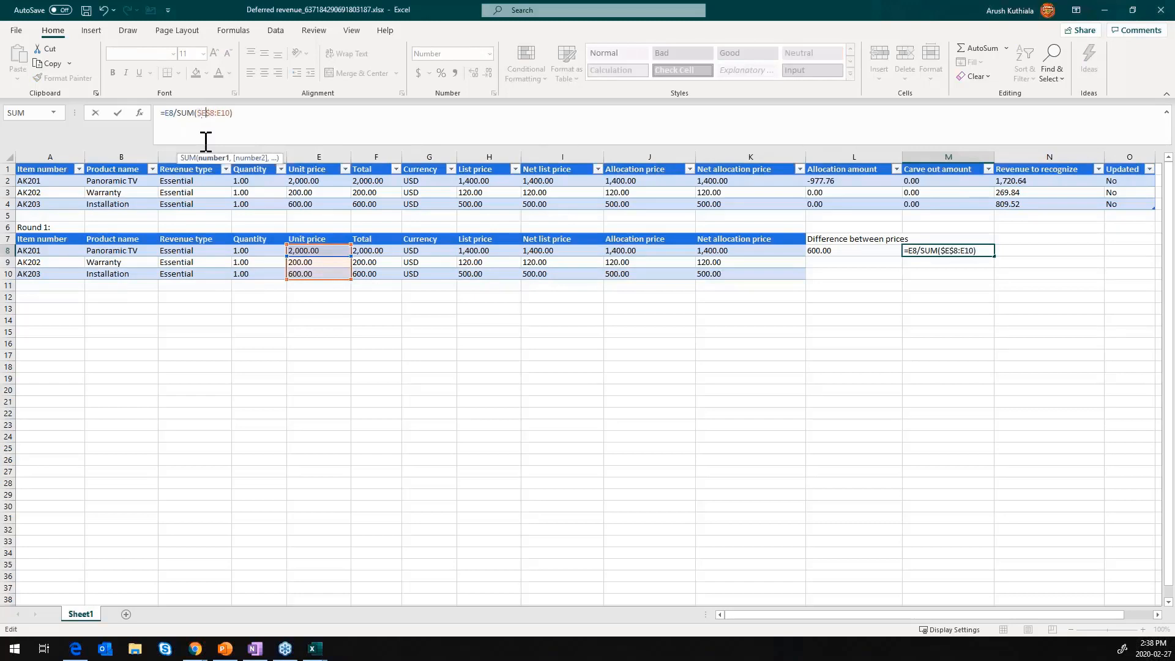
{"action": "key", "text": "Right"}
{"action": "type", "text": "$"}
{"action": "key", "text": "Return"}
{"action": "key", "text": "Up"}
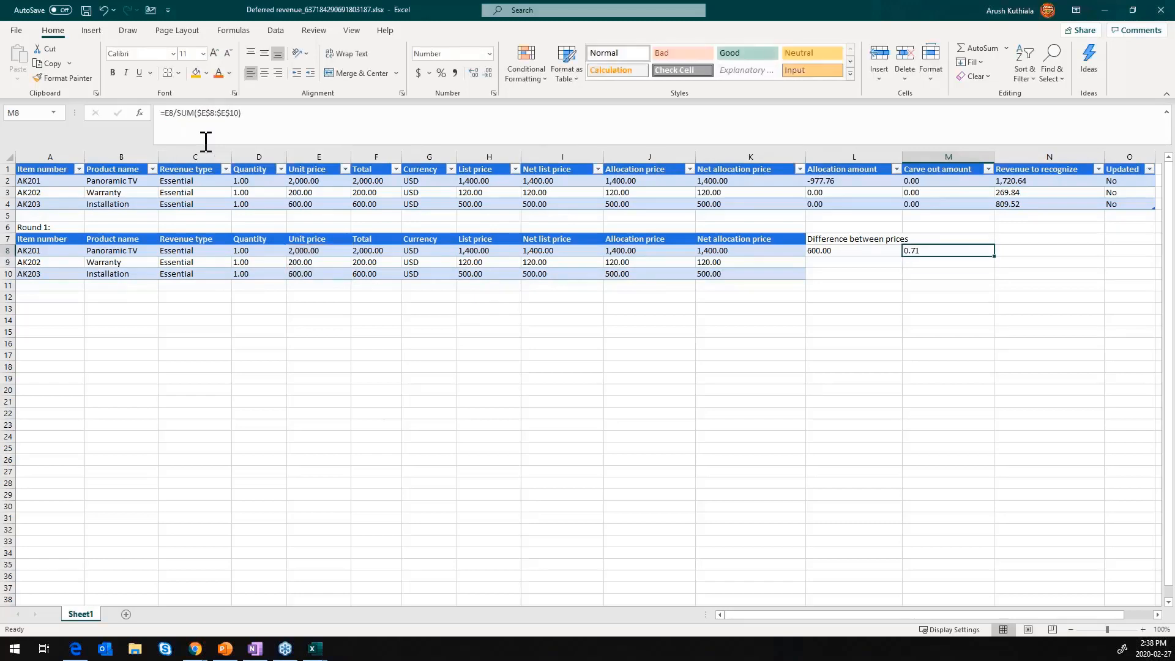
- Copy the share formula from M8 to the Warranty and Installation rows in M9 and M10
{"action": "key", "text": "ctrl+c"}
{"action": "key", "text": "Down"}
{"action": "key", "text": "ctrl+v"}
{"action": "key", "text": "Down"}
{"action": "key", "text": "ctrl+v"}
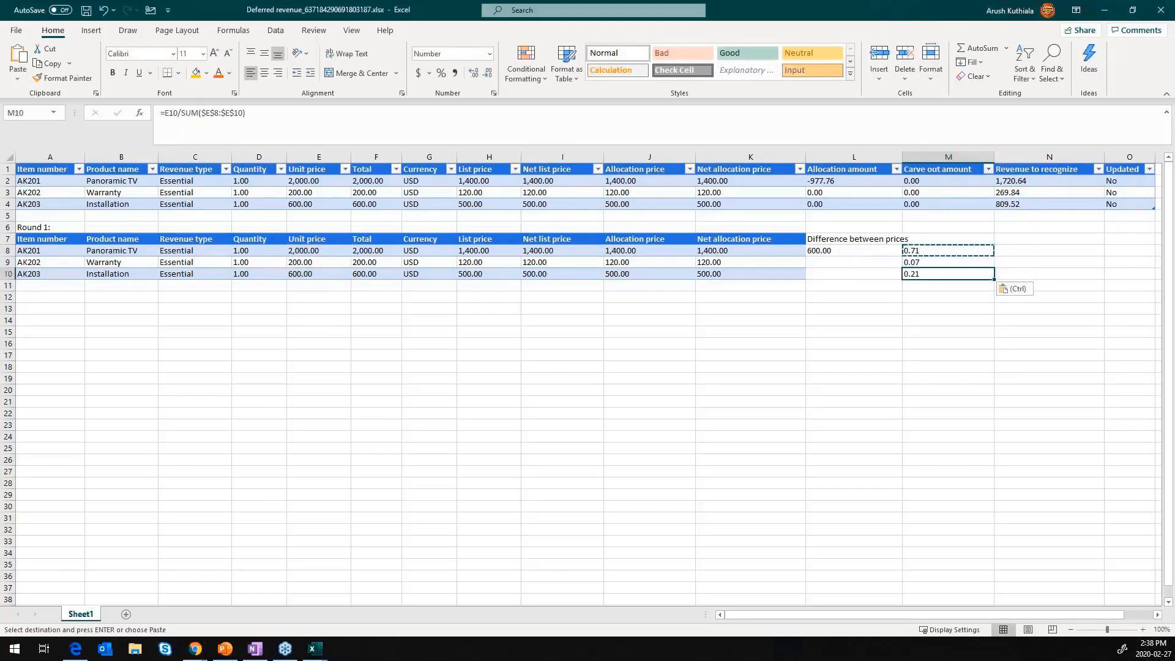
- Calculate the Panoramic TV's portion of the price difference in cell N8 with the formula =L8*M8
{"action": "key", "text": "Up"}
{"action": "key", "text": "Up"}
{"action": "key", "text": "Right"}
{"action": "type", "text": "="}
{"action": "key", "text": "Left"}
{"action": "key", "text": "Left"}
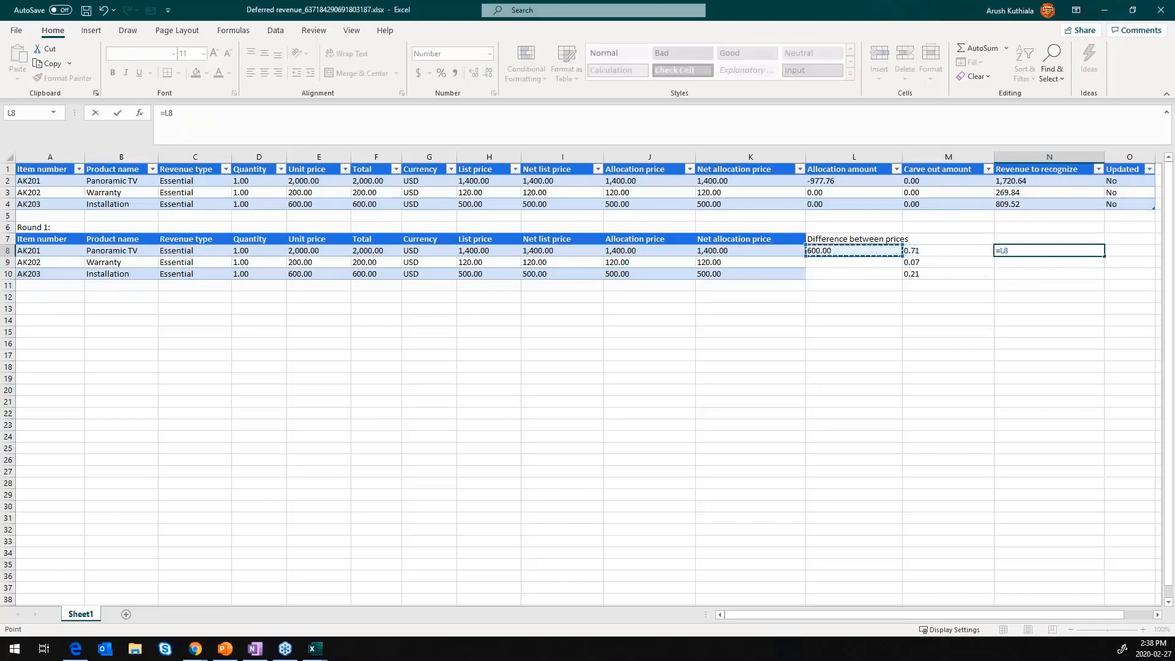
{"action": "type", "text": "("}
{"action": "key", "text": "Left"}
{"action": "key", "text": "Return"}
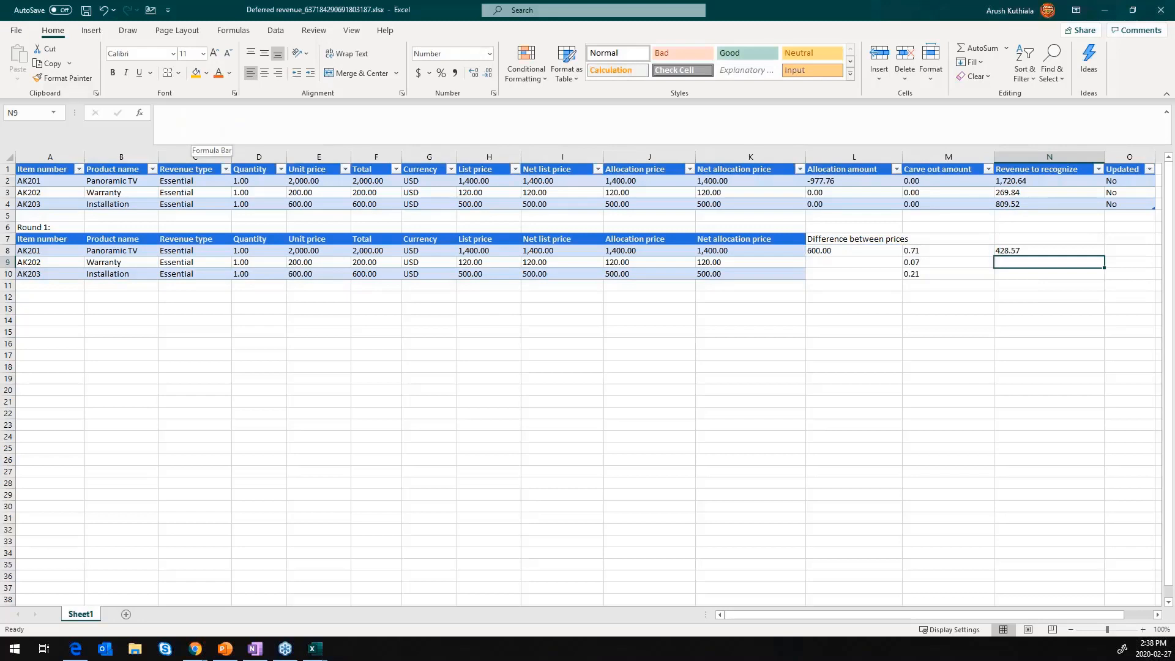
- Make the price difference reference in N8 absolute so that the formula reads =$L$8*M8
{"action": "key", "text": "Up"}
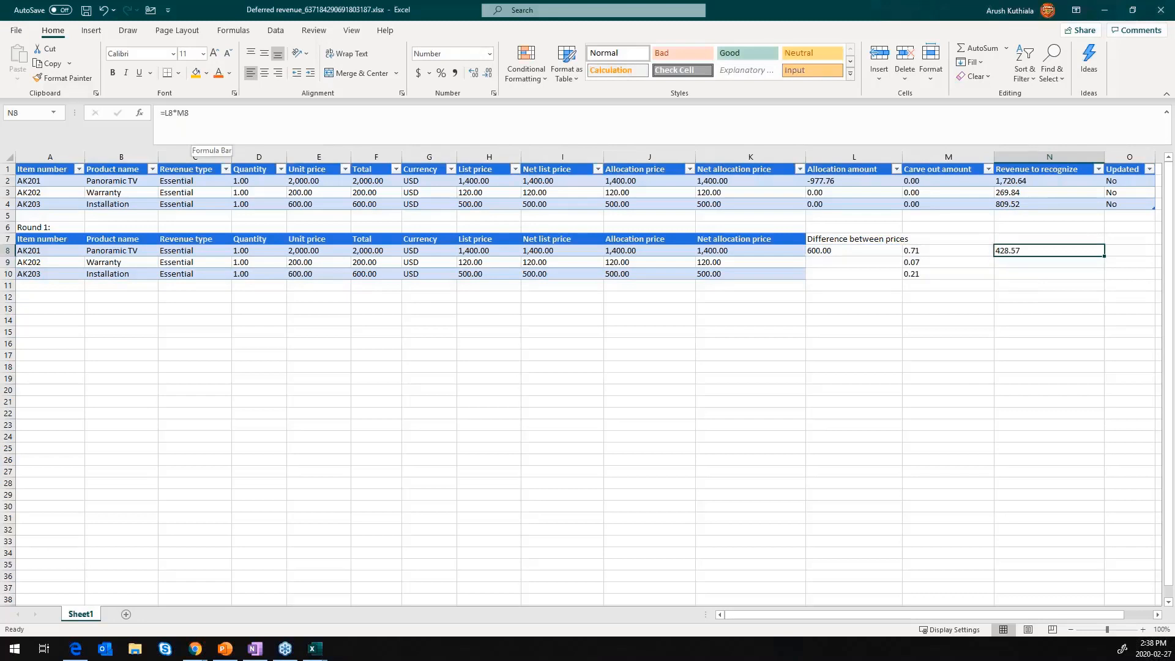
{"action": "left_click", "coordinate": [168, 114]}
{"action": "key", "text": "F4"}
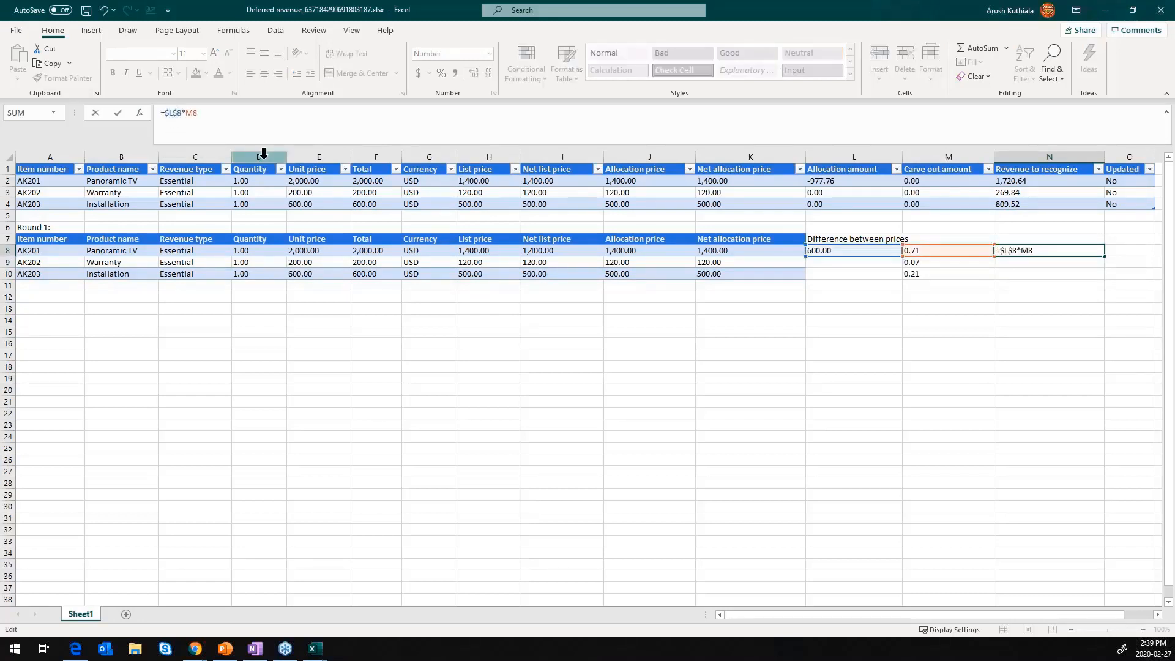
{"action": "key", "text": "Return"}
{"action": "key", "text": "Up"}
- Copy the formula from N8 to cells N9 and N10 for the Warranty and Installation
{"action": "key", "text": "ctrl+c"}
{"action": "key", "text": "Down"}
{"action": "key", "text": "ctrl+v"}
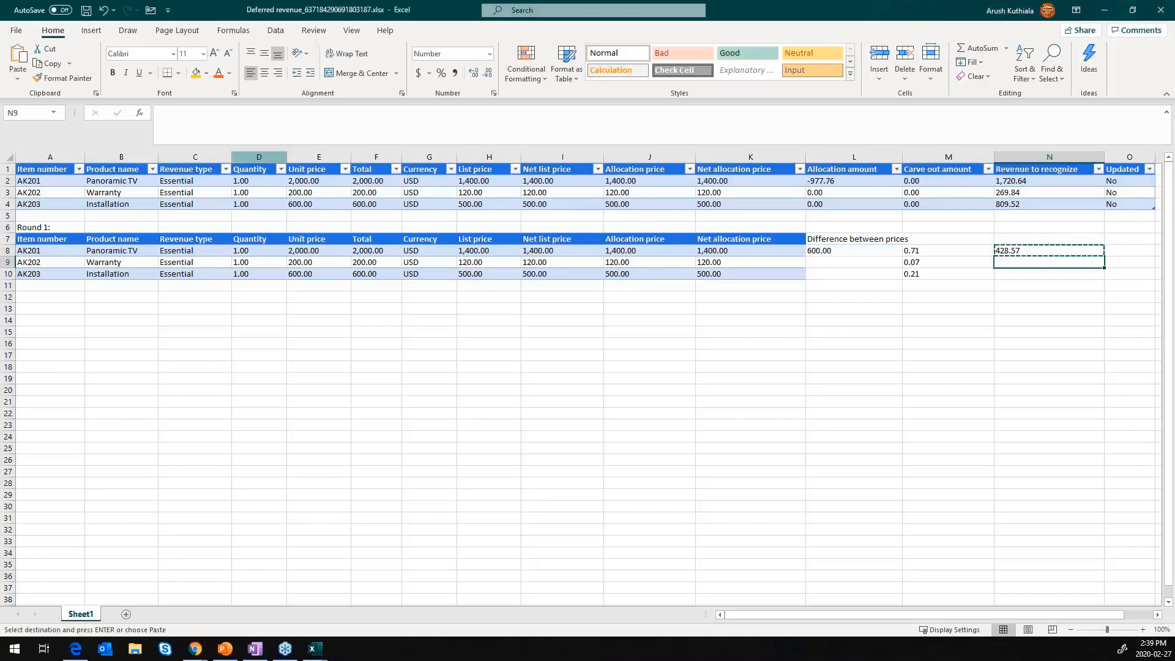
{"action": "key", "text": "Down"}
{"action": "key", "text": "ctrl+v"}
- Add the Panoramic TV's unit price and allocated difference in cell O8 with the formula =E8+N8
{"action": "key", "text": "Right"}
{"action": "key", "text": "Up"}
{"action": "key", "text": "Up"}
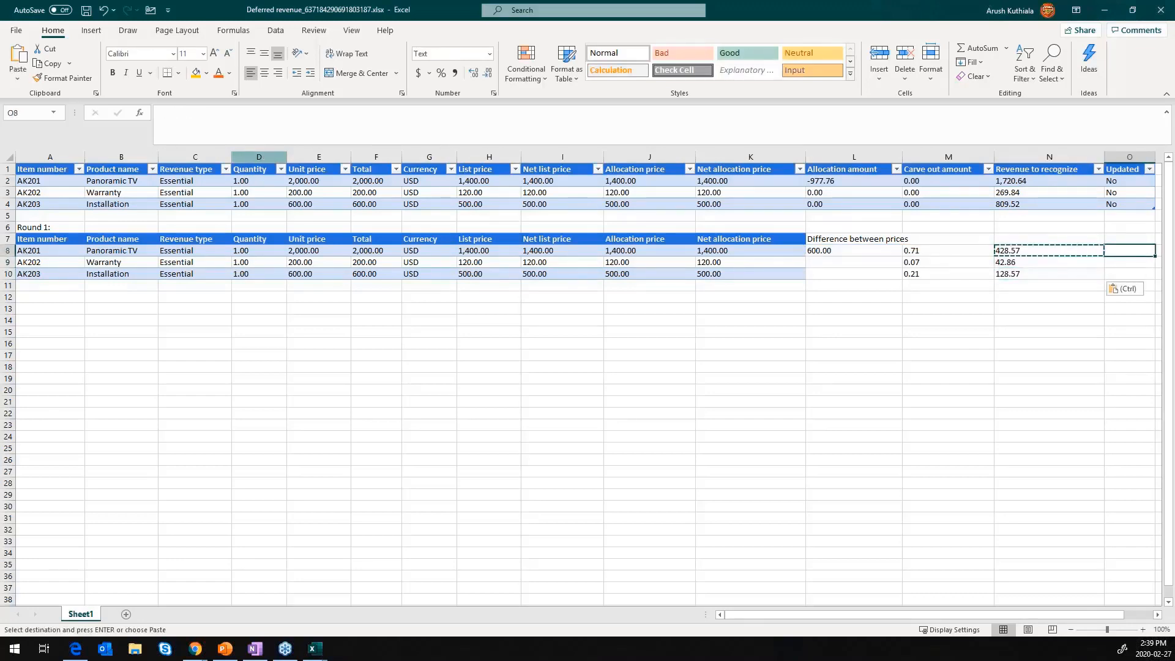
{"action": "type", "text": "="}
{"action": "key", "text": "Left"}
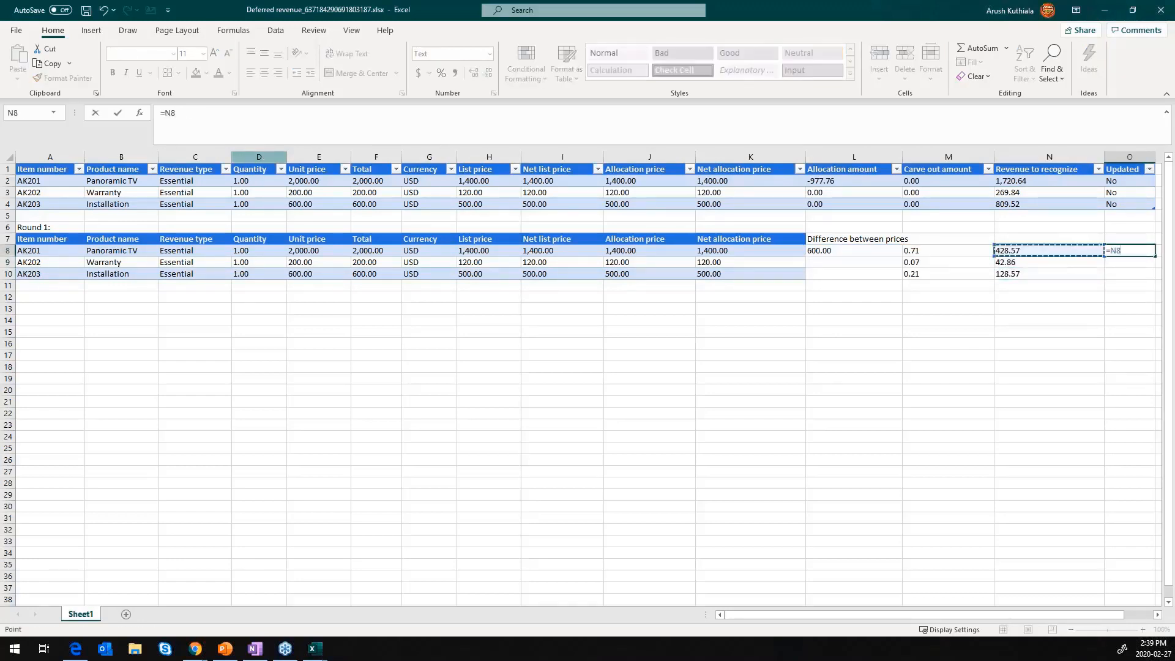
{"action": "key", "text": "Left"}
{"action": "key", "text": "Left"}
{"action": "key", "text": "Left"}
{"action": "key", "text": "Left"}
{"action": "key", "text": "Left"}
{"action": "key", "text": "Left"}
{"action": "key", "text": "Left"}
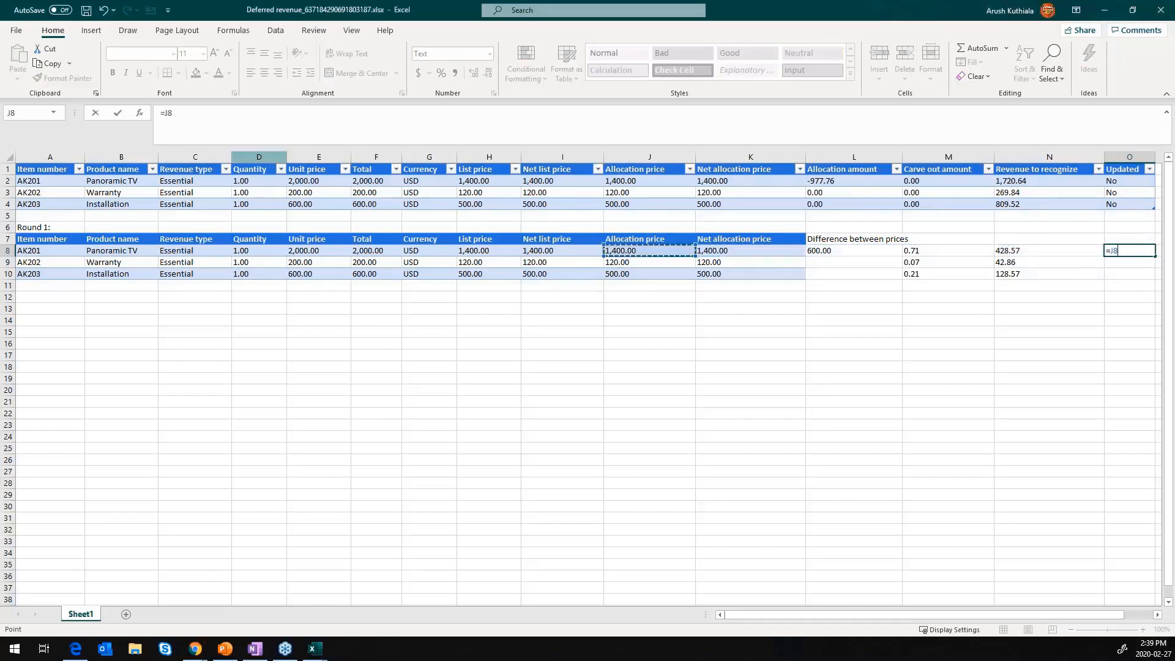
{"action": "key", "text": "Right"}
{"action": "key", "text": "Right"}
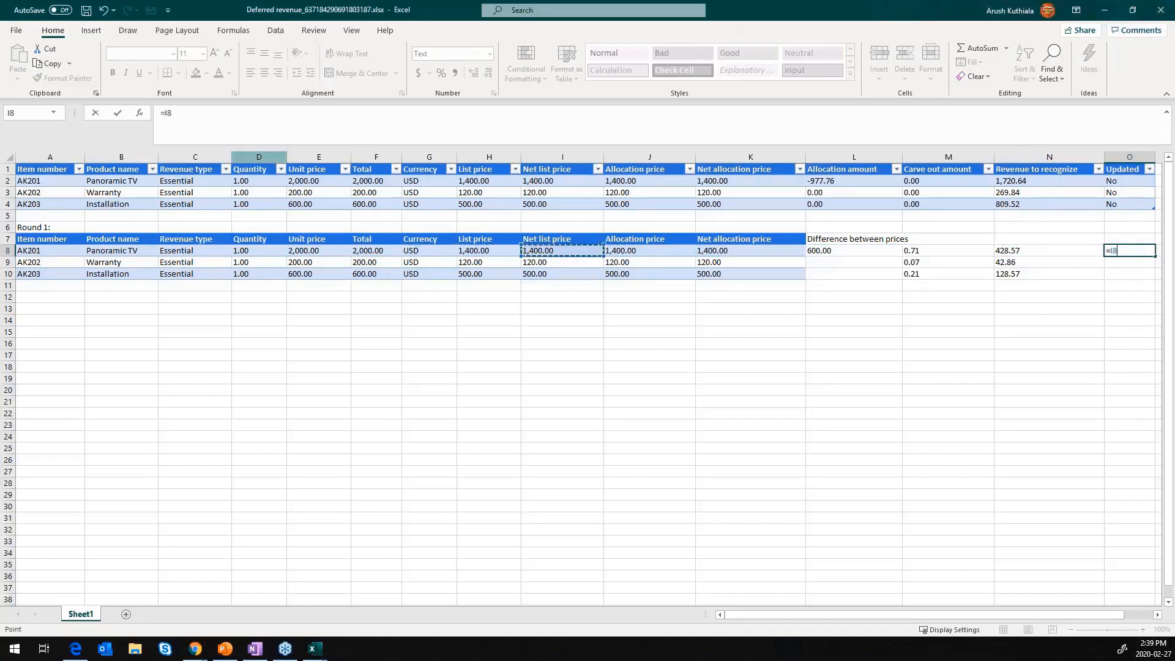
{"action": "key", "text": "Left"}
{"action": "key", "text": "Left"}
{"action": "key", "text": "Left"}
{"action": "key", "text": "Left"}
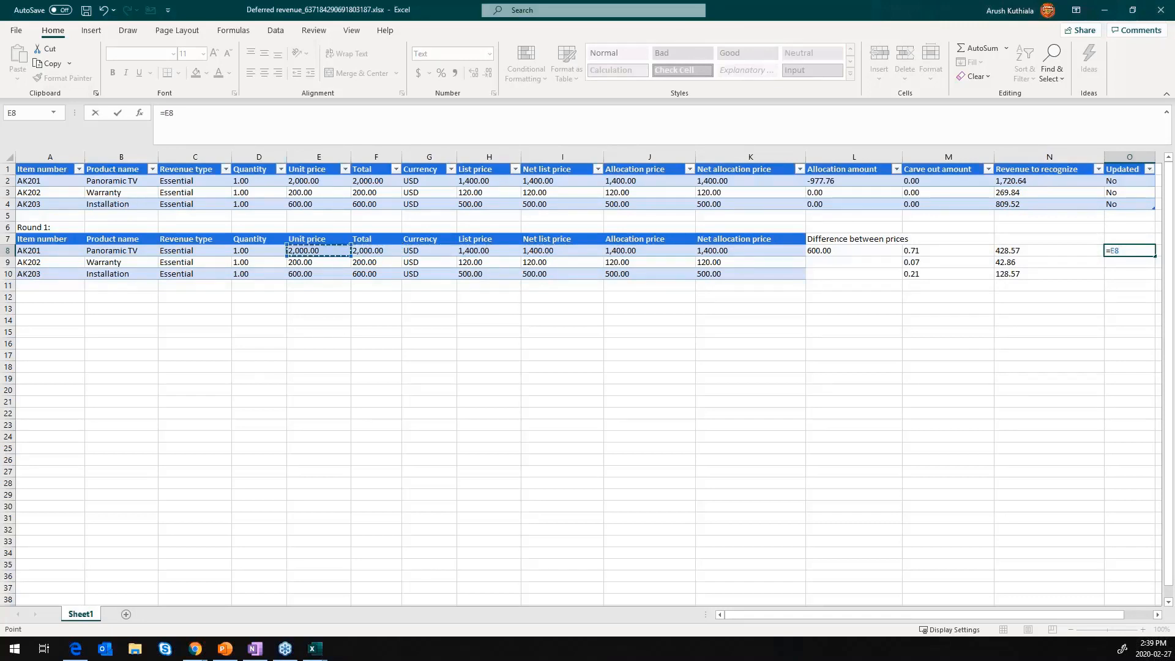
{"action": "key", "text": "alt+Tab"}
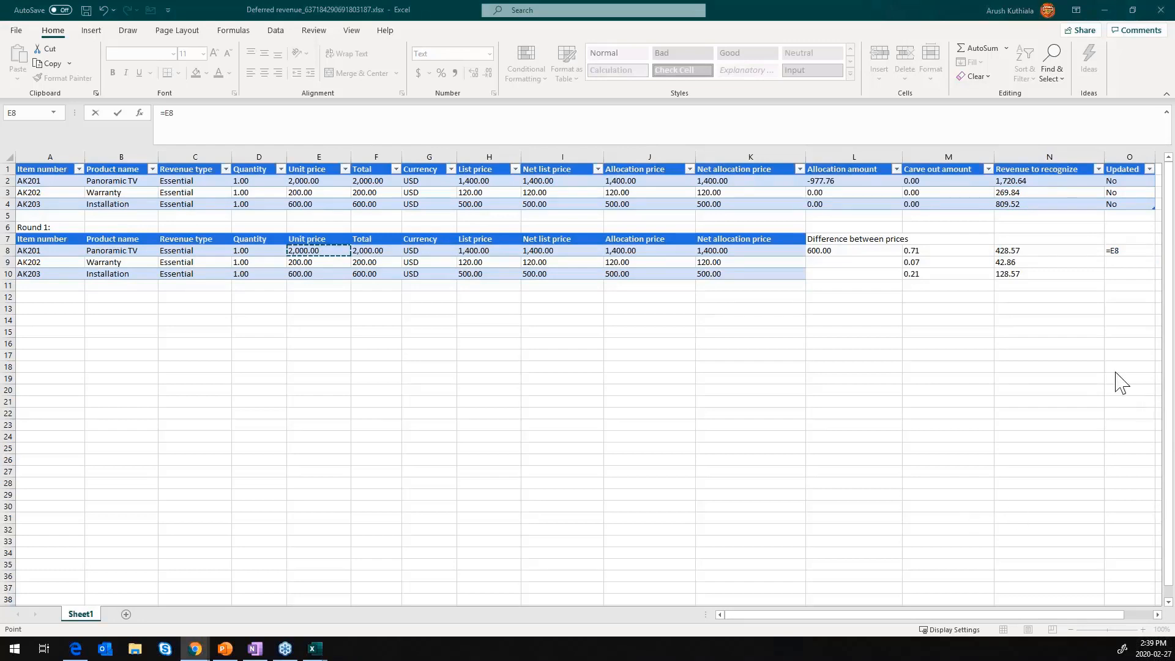
{"action": "left_click", "coordinate": [1129, 260]}
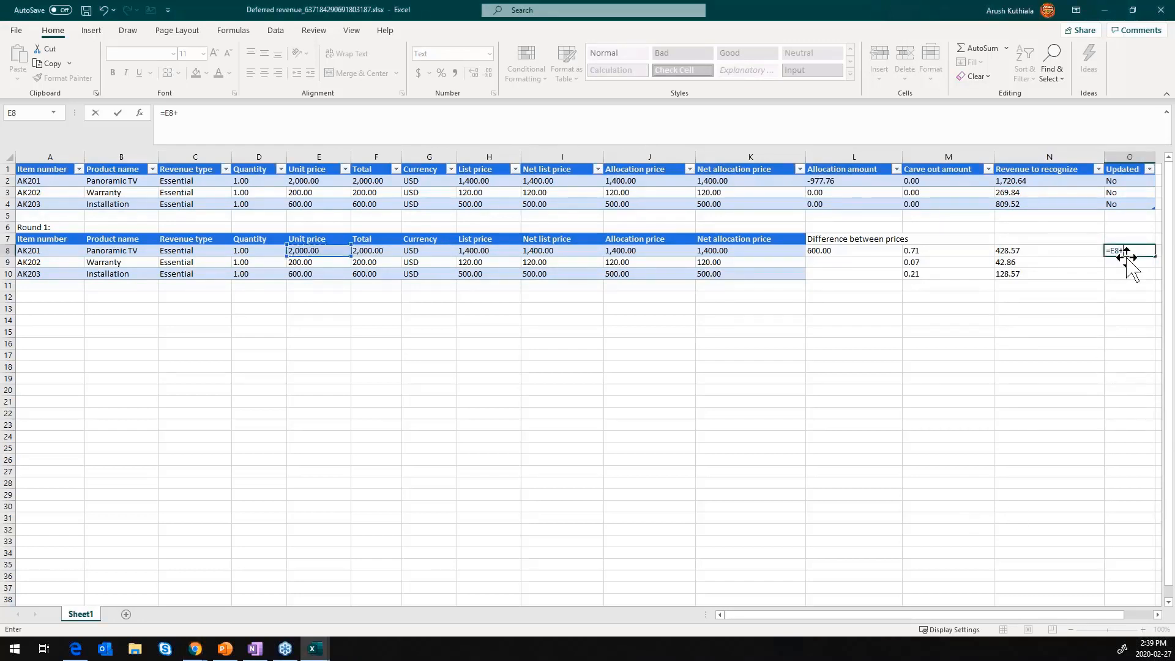
{"action": "key", "text": "Left"}
{"action": "key", "text": "Left"}
{"action": "key", "text": "Left"}
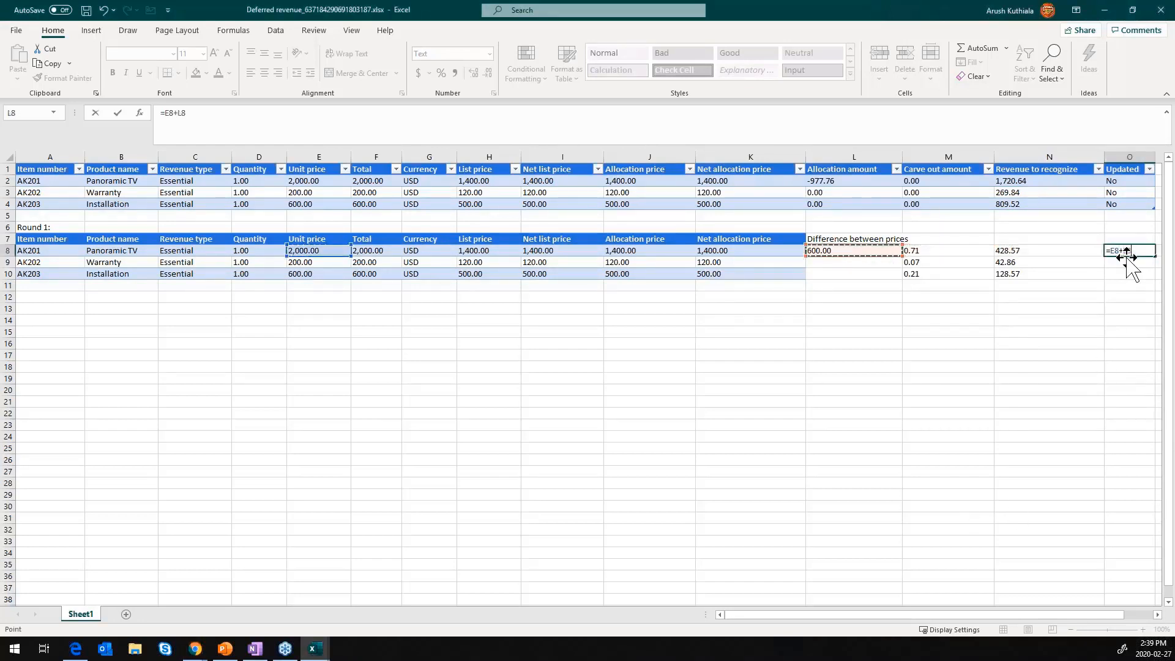
{"action": "key", "text": "Right"}
{"action": "key", "text": "Right"}
{"action": "key", "text": "ctrl+Return"}
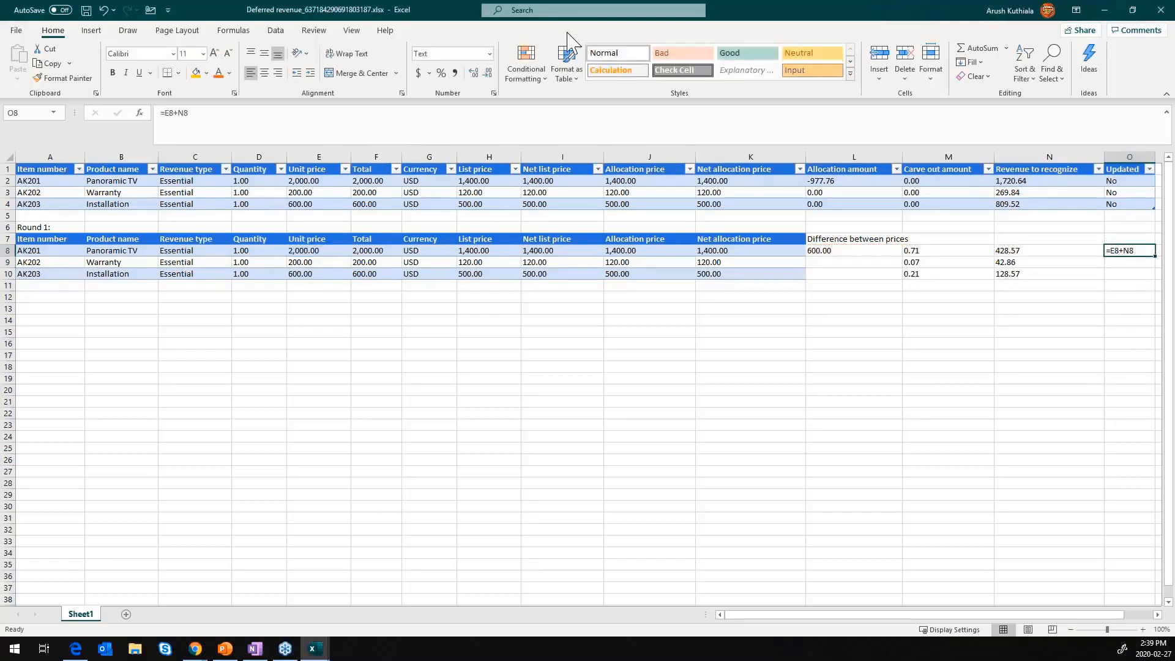
- Change cell O8 from text to the Number format and re-enter its formula so that it calculates
{"action": "left_click", "coordinate": [489, 54]}
{"action": "left_click", "coordinate": [480, 77]}
{"action": "left_click", "coordinate": [456, 116]}
{"action": "key", "text": "ctrl+Return"}
- Copy the updated price formula from O8 to cells O9 and O10
{"action": "key", "text": "ctrl+c"}
{"action": "key", "text": "Down"}
{"action": "key", "text": "ctrl+v"}
{"action": "key", "text": "Down"}
{"action": "key", "text": "ctrl+v"}
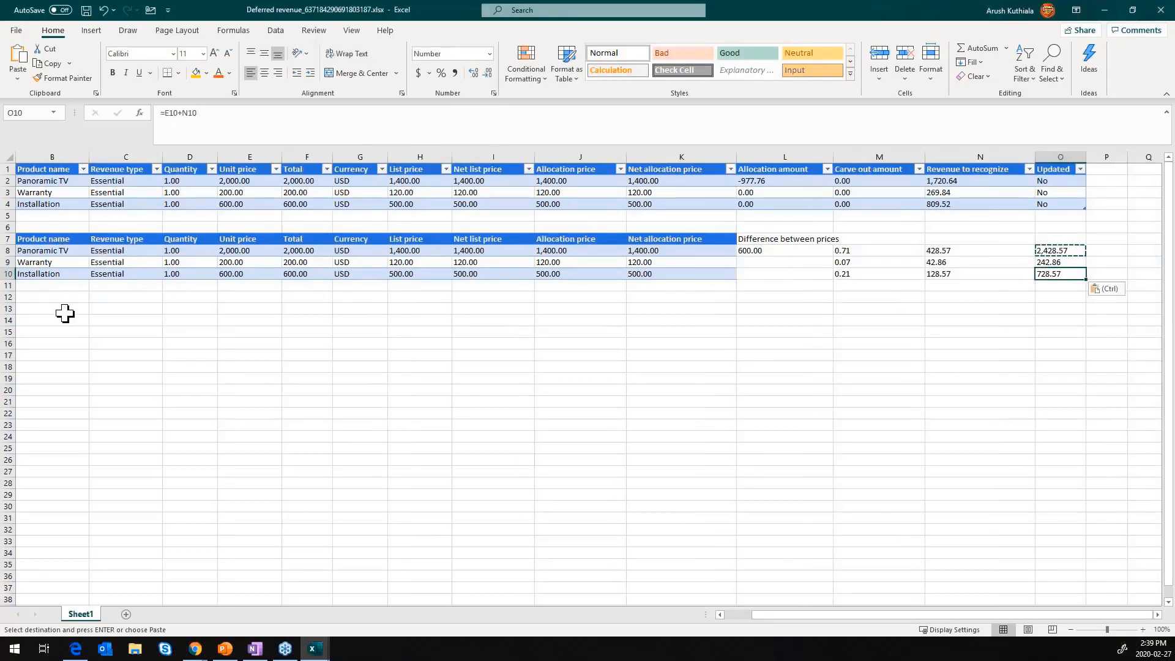
- Enter the label "Round 2:" in cell A12 below the Round 1 table
{"action": "left_click_drag", "start_coordinate": [78, 379], "coordinate": [9, 274]}
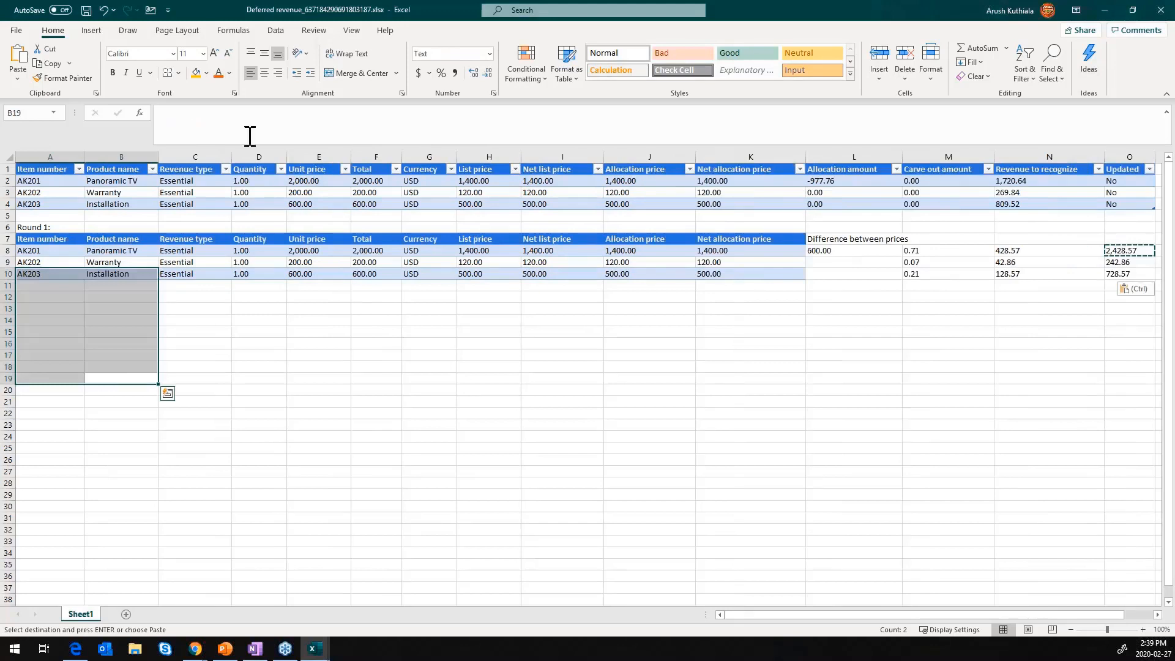
{"action": "left_click", "coordinate": [67, 297]}
{"action": "type", "text": "Round"}
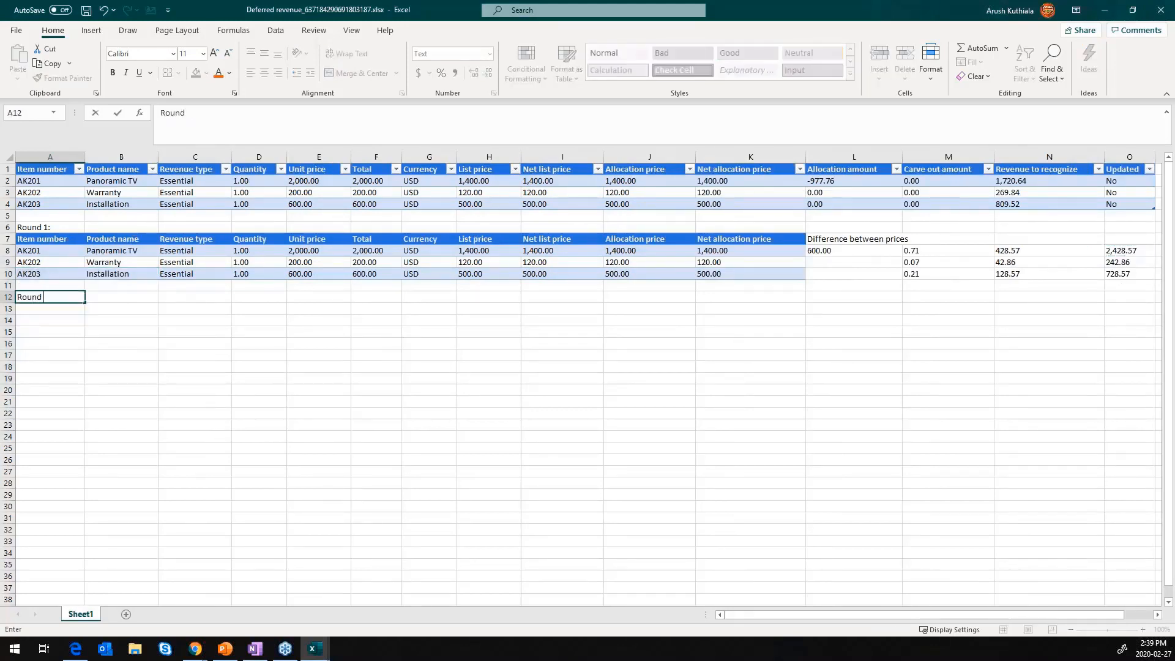
{"action": "type", "text": " 2:"}
{"action": "key", "text": "Return"}
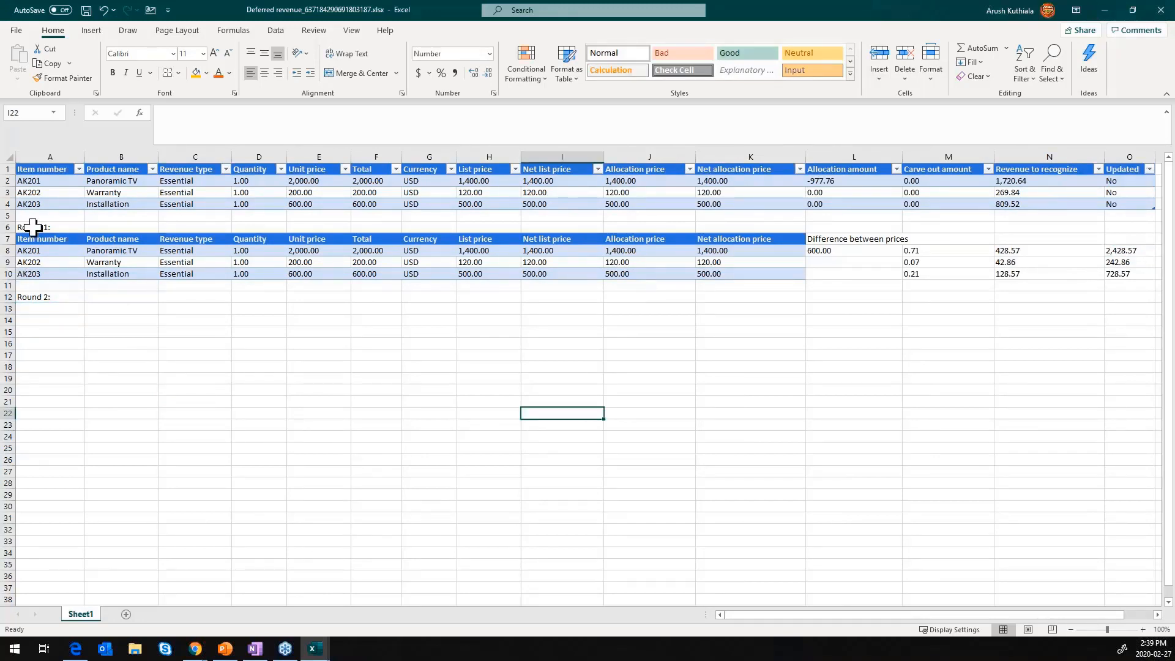
- Copy the Round 1 table A7:O10, including its calculations, to the area starting at cell A13
{"action": "left_click_drag", "start_coordinate": [57, 225], "coordinate": [976, 271]}
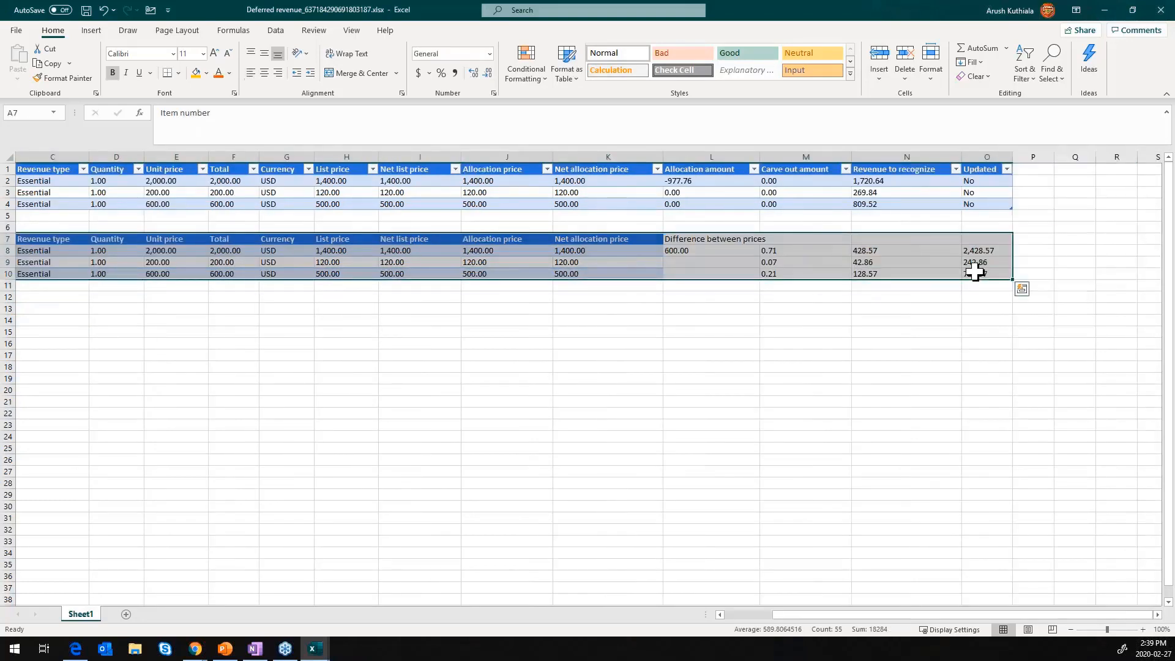
{"action": "key", "text": "ctrl+c"}
{"action": "left_click_drag", "start_coordinate": [711, 378], "coordinate": [55, 414]}
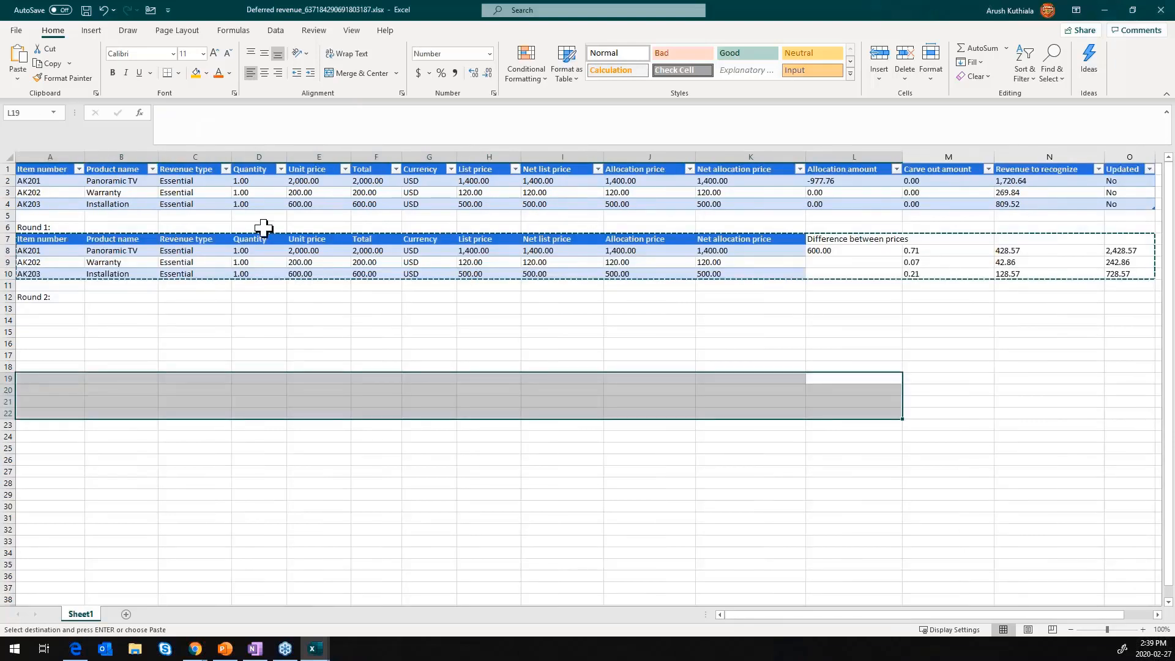
{"action": "left_click", "coordinate": [68, 308]}
{"action": "key", "text": "ctrl+v"}
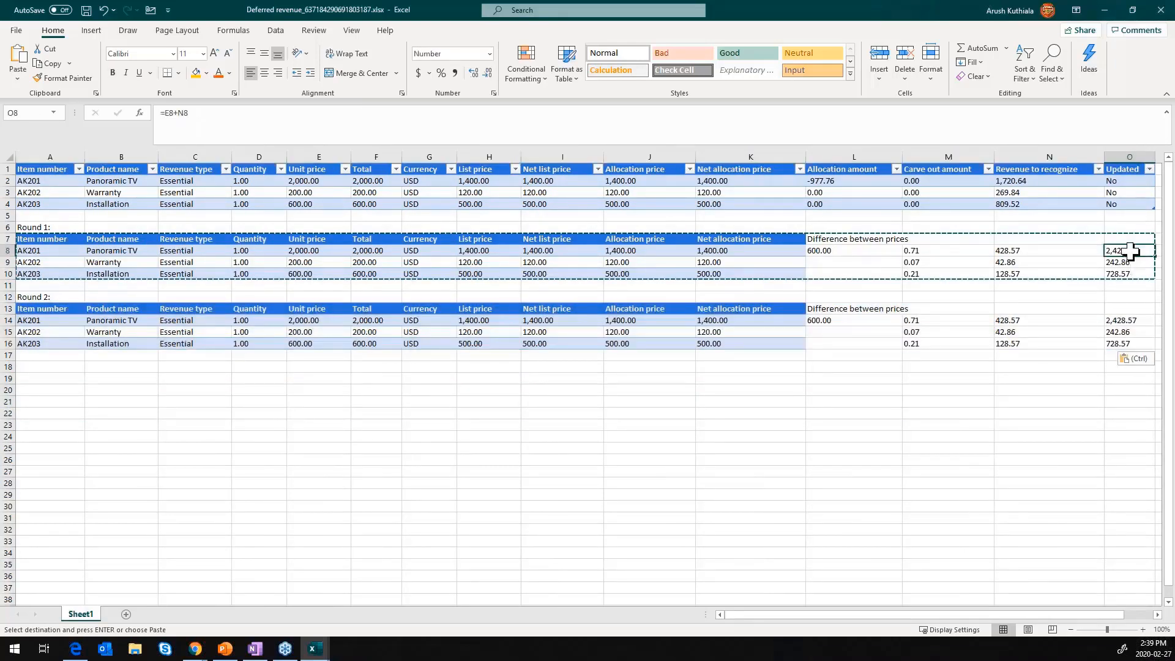
- Paste the updated Round 1 prices from O8:O10 as values into the Round 2 unit prices starting at E14
{"action": "left_click_drag", "start_coordinate": [1131, 256], "coordinate": [1129, 275]}
{"action": "key", "text": "ctrl+c"}
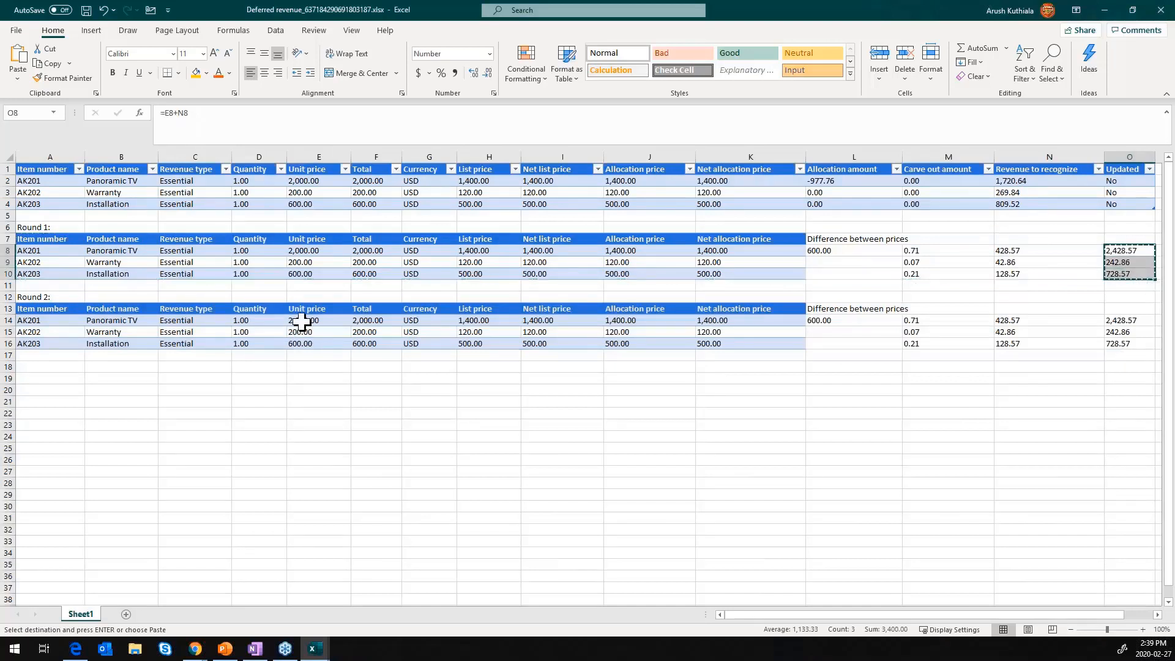
{"action": "left_click", "coordinate": [306, 320]}
{"action": "right_click", "coordinate": [310, 320]}
{"action": "left_click", "coordinate": [373, 354]}
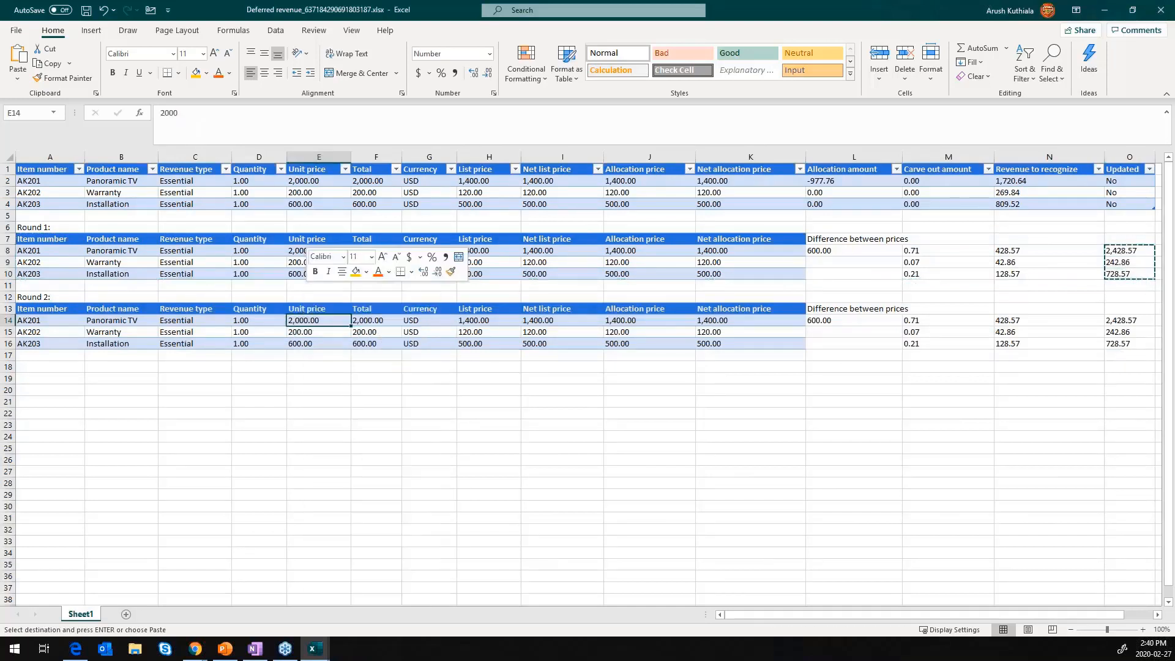
- Clear the Panoramic TV's copied price difference from cell L14 in the Round 2 table
{"action": "left_click", "coordinate": [878, 326]}
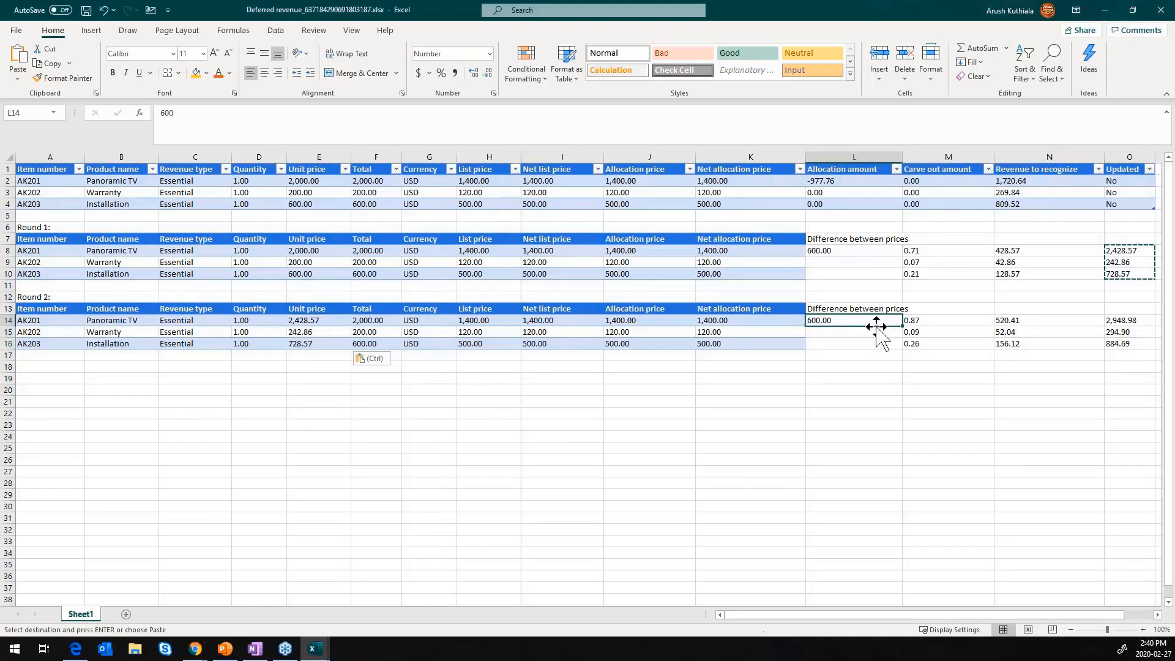
{"action": "key", "text": "Delete"}
{"action": "key", "text": "Down"}
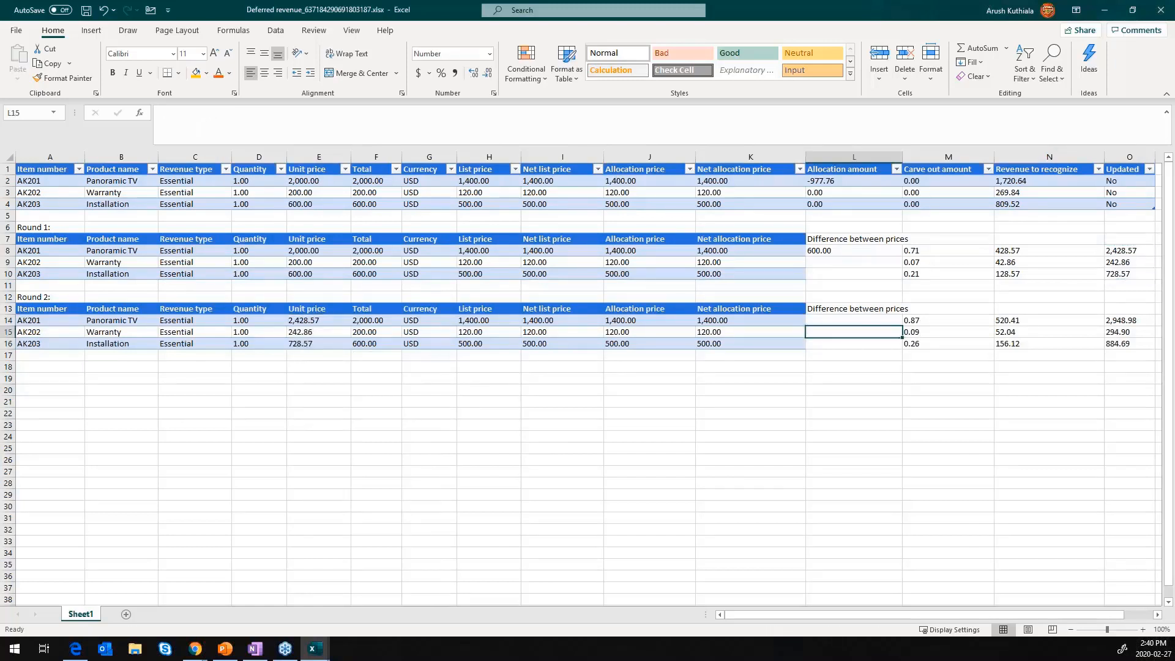
- Calculate the Warranty's difference between unit price and allocation price in cell L15 with the formula =E15-J15
{"action": "type", "text": "="}
{"action": "key", "text": "Left"}
{"action": "key", "text": "Left"}
{"action": "key", "text": "Left"}
{"action": "key", "text": "Left"}
{"action": "key", "text": "Left"}
{"action": "key", "text": "Left"}
{"action": "key", "text": "Left"}
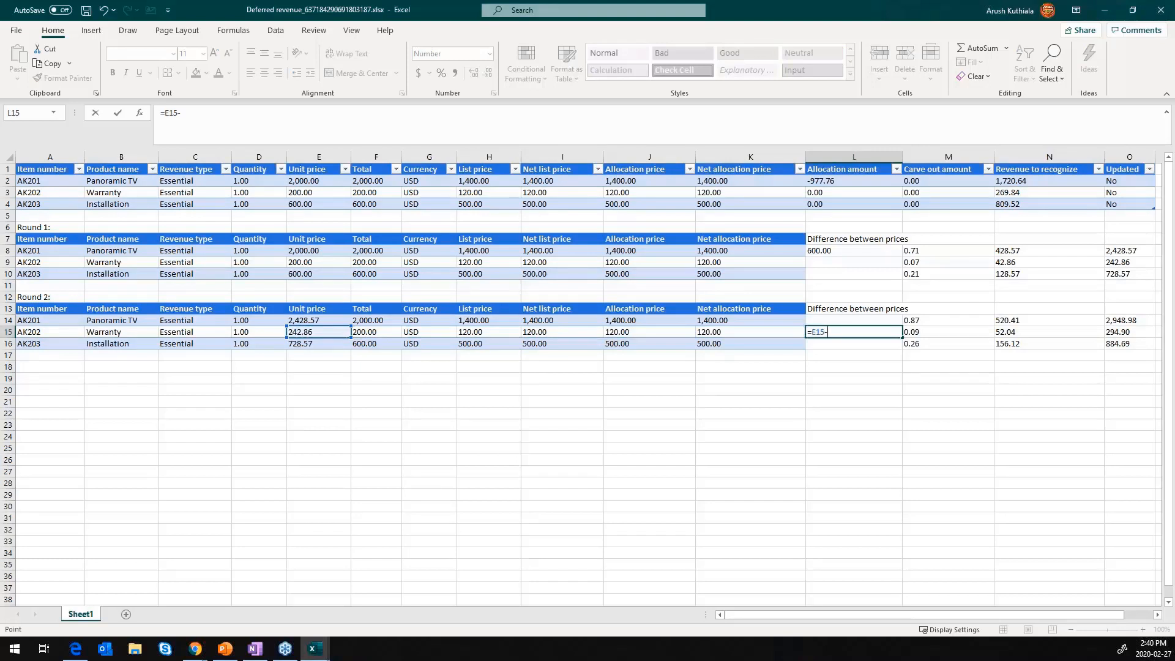
{"action": "type", "text": "-"}
{"action": "key", "text": "Left"}
{"action": "key", "text": "Left"}
{"action": "key", "text": "Right"}
{"action": "key", "text": "Return"}
{"action": "key", "text": "Up"}
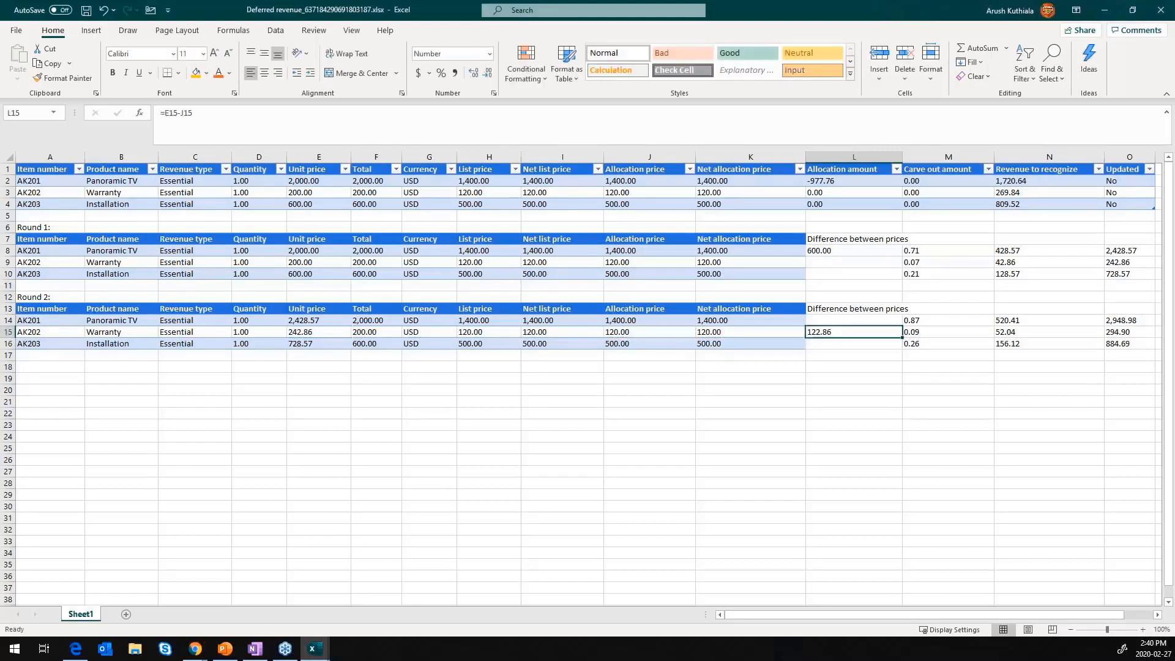
- Replace the Panoramic TV's Round 2 carve-out ratio formula in cell M14 with =E14/SUM(E14:E16)
{"action": "key", "text": "Right"}
{"action": "key", "text": "Up"}
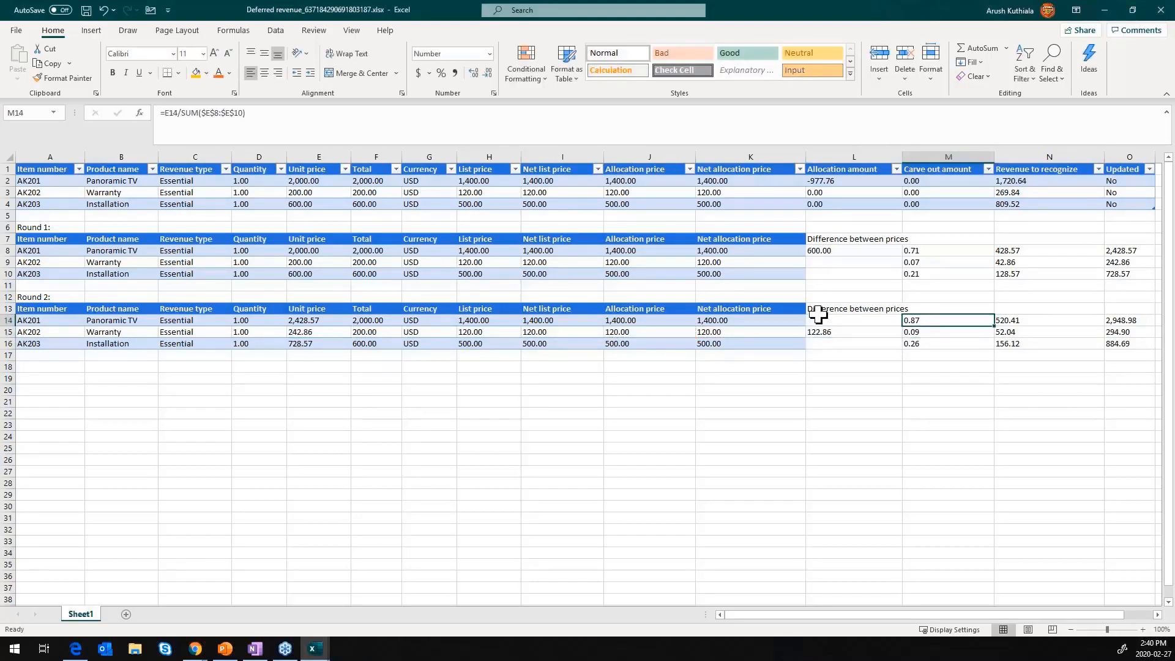
{"action": "left_click", "coordinate": [283, 132]}
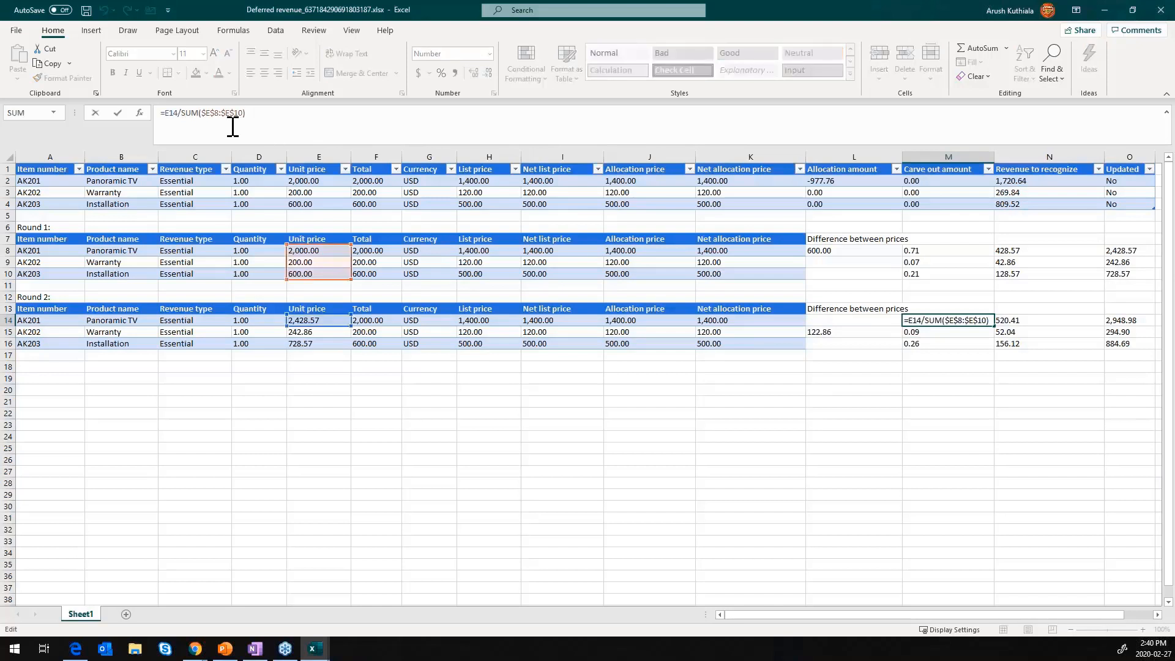
{"action": "key", "text": "Escape"}
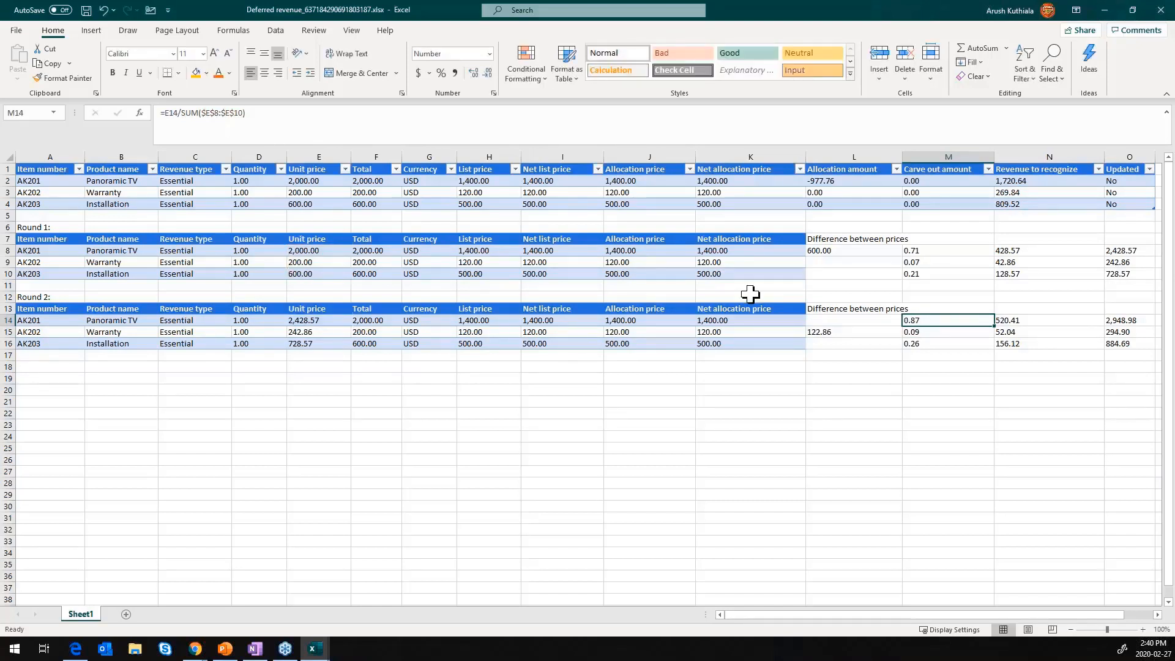
{"action": "type", "text": "="}
{"action": "key", "text": "Left"}
{"action": "key", "text": "Left"}
{"action": "key", "text": "Left"}
{"action": "key", "text": "Left"}
{"action": "key", "text": "Left"}
{"action": "key", "text": "Left"}
{"action": "key", "text": "Left"}
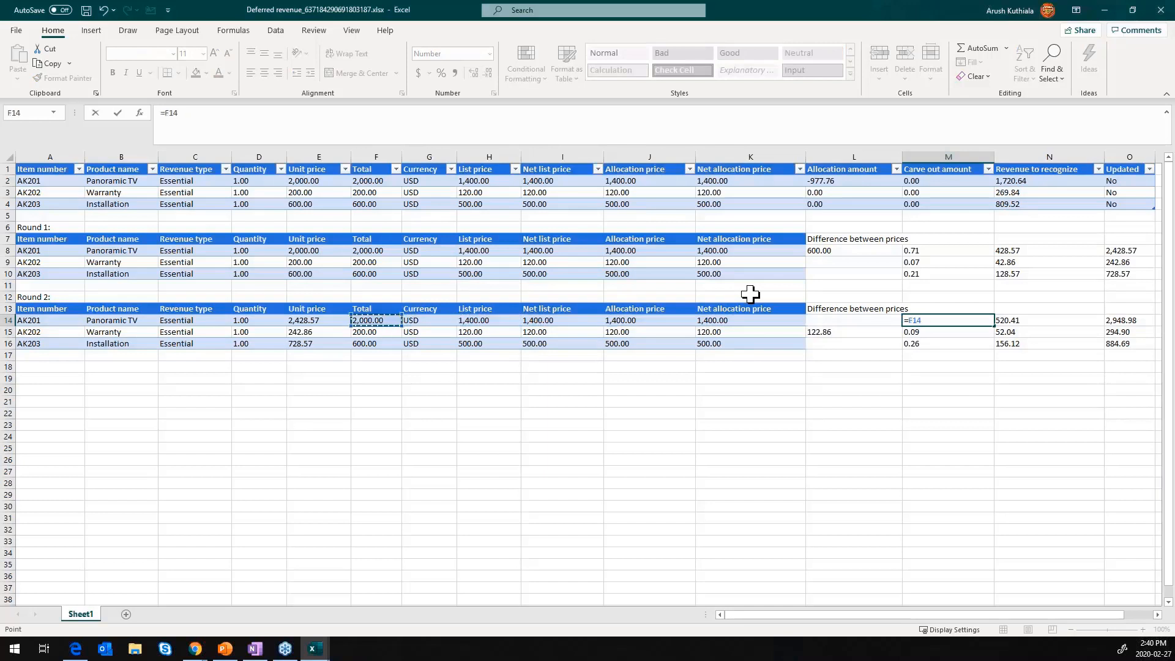
{"action": "key", "text": "Left"}
{"action": "type", "text": "/SUM("}
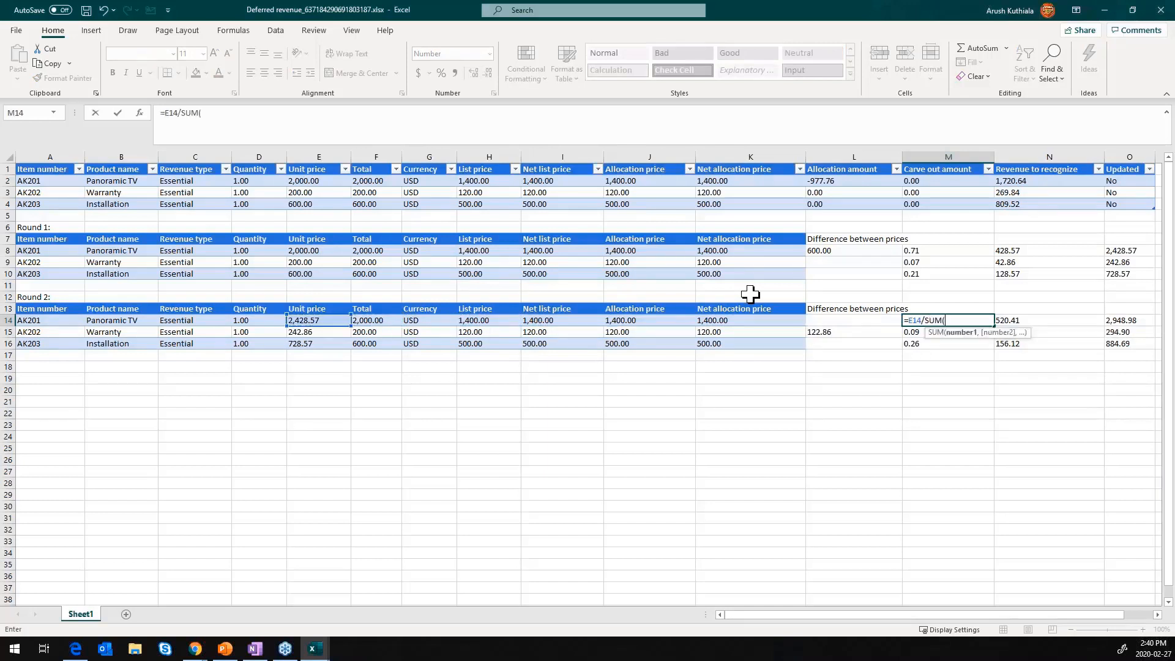
{"action": "key", "text": "Left"}
{"action": "key", "text": "Left"}
{"action": "key", "text": "Left"}
{"action": "key", "text": "Left"}
{"action": "key", "text": "Left"}
{"action": "key", "text": "Left"}
{"action": "key", "text": "Left"}
{"action": "key", "text": "Left"}
{"action": "key", "text": "shift+Down"}
{"action": "key", "text": "shift+Down"}
{"action": "key", "text": "Return"}
- Make the summed range in M14 absolute so the formula reads =E14/SUM($E$14:$E$16)
{"action": "key", "text": "Up"}
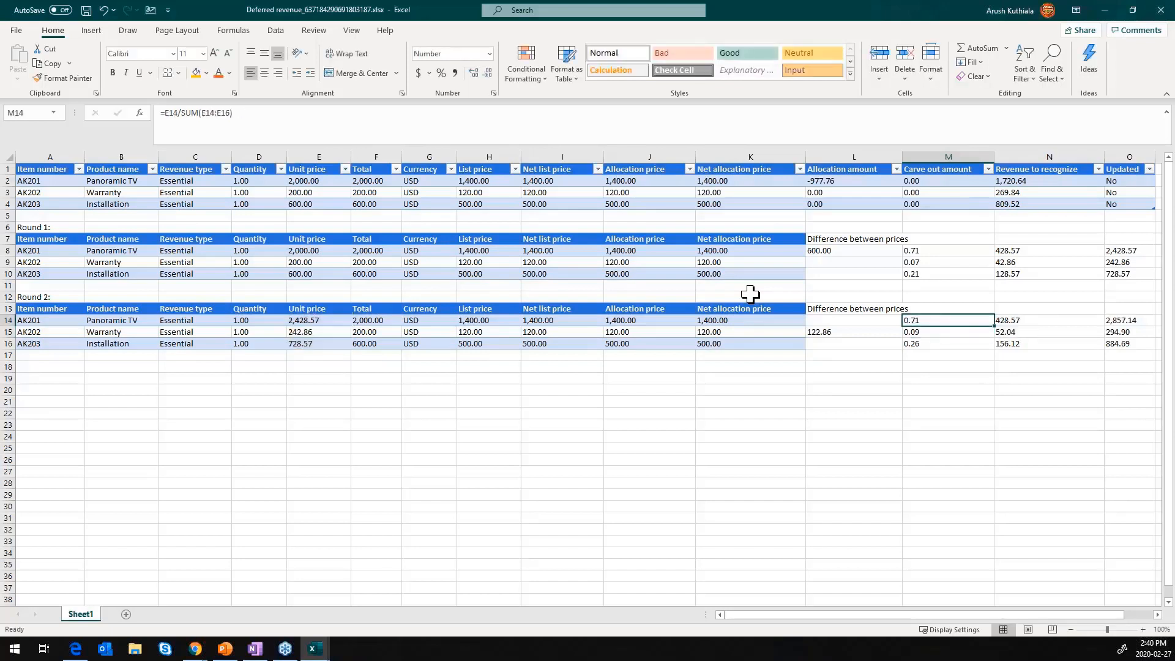
{"action": "left_click", "coordinate": [203, 128]}
{"action": "key", "text": "Left"}
{"action": "key", "text": "Left"}
{"action": "key", "text": "Left"}
{"action": "key", "text": "Left"}
{"action": "key", "text": "Left"}
{"action": "key", "text": "Left"}
{"action": "key", "text": "Left"}
{"action": "key", "text": "Left"}
{"action": "type", "text": "$"}
{"action": "key", "text": "Right"}
{"action": "type", "text": "$"}
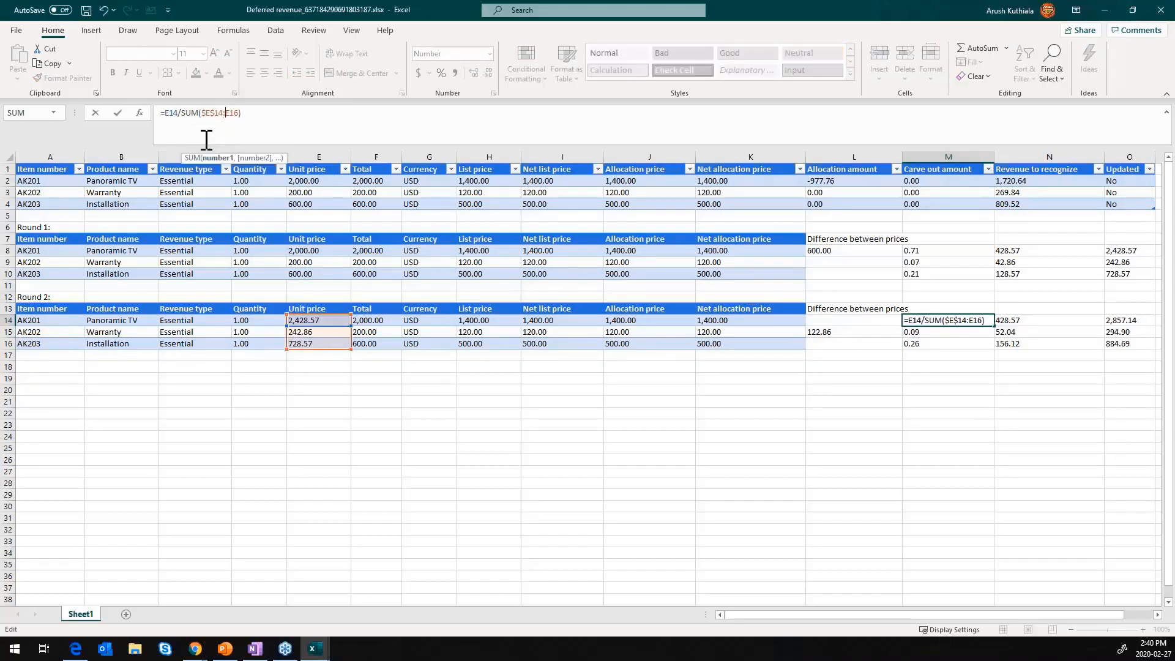
{"action": "key", "text": "Right"}
{"action": "key", "text": "Right"}
{"action": "key", "text": "Right"}
{"action": "type", "text": "$E$"}
{"action": "key", "text": "Return"}
- Copy the ratio formula from M14 to the Warranty and Installation lines in M15 and M16
{"action": "key", "text": "Up"}
{"action": "key", "text": "ctrl+c"}
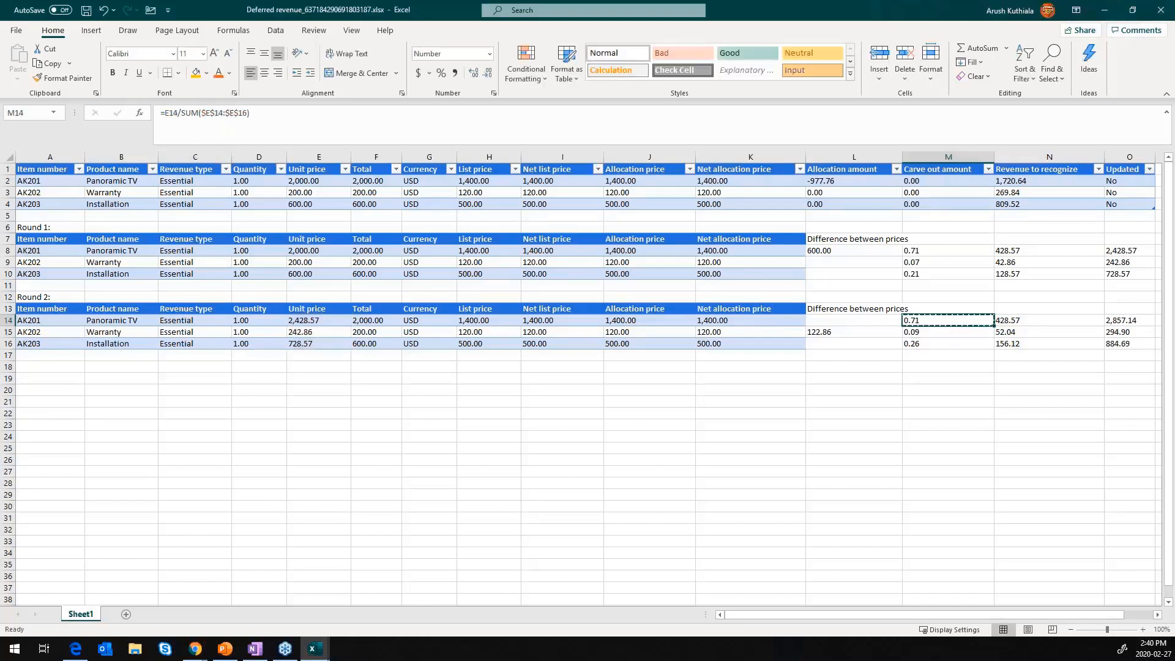
{"action": "key", "text": "Down"}
{"action": "key", "text": "ctrl+v"}
{"action": "key", "text": "Down"}
{"action": "key", "text": "ctrl+v"}
- Calculate the Panoramic TV's share of the Warranty price difference in N14 with the formula =L15*M14
{"action": "key", "text": "Up"}
{"action": "key", "text": "Up"}
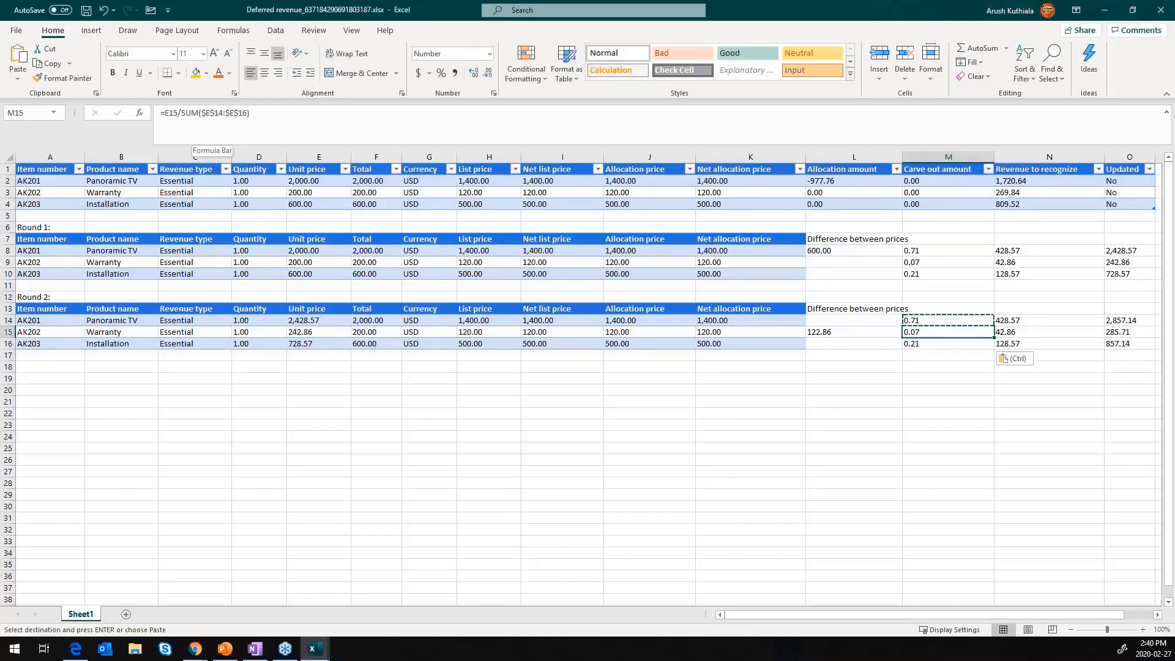
{"action": "key", "text": "Right"}
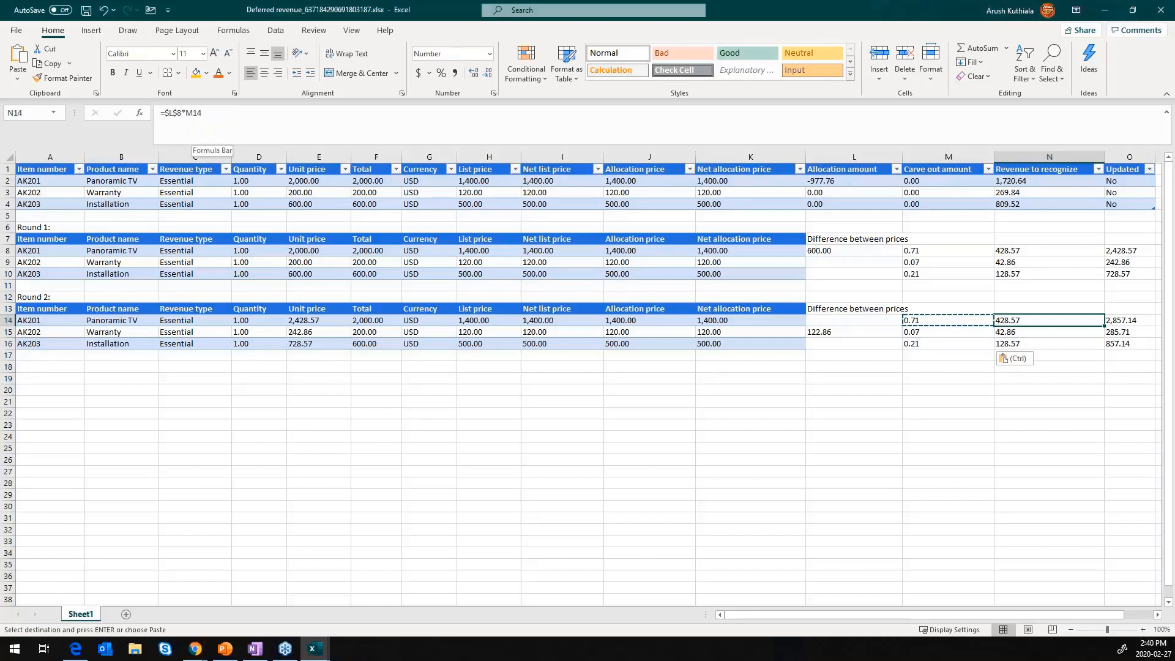
{"action": "key", "text": "Escape"}
{"action": "type", "text": "="}
{"action": "key", "text": "Left"}
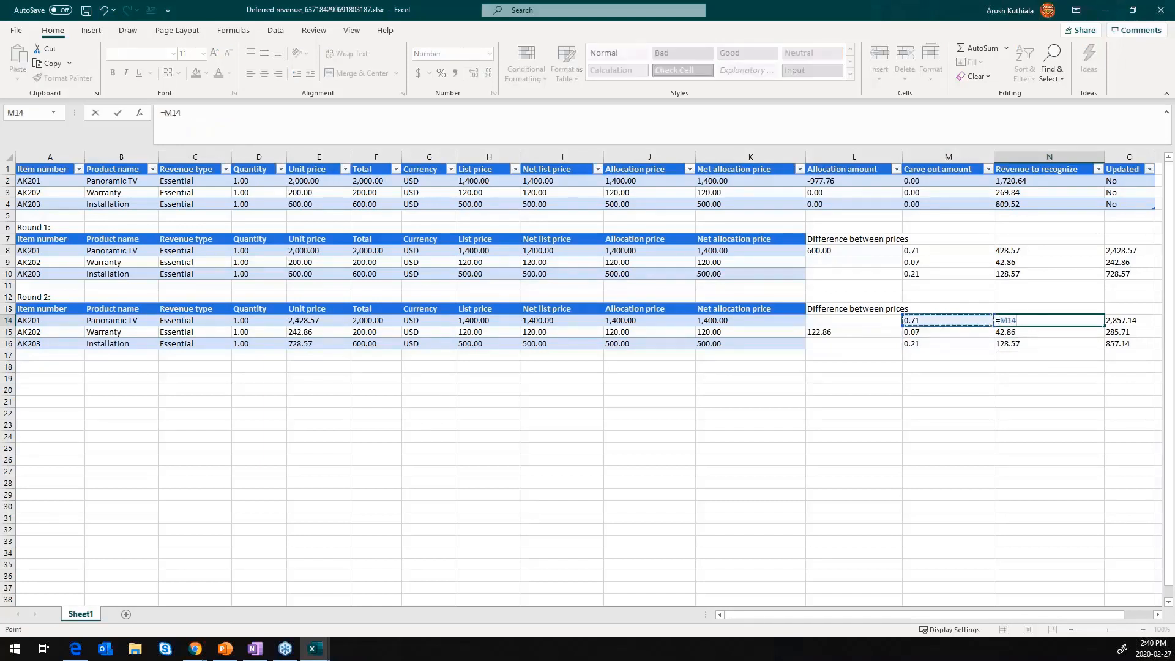
{"action": "key", "text": "Down"}
{"action": "key", "text": "Left"}
{"action": "type", "text": "*"}
{"action": "key", "text": "Left"}
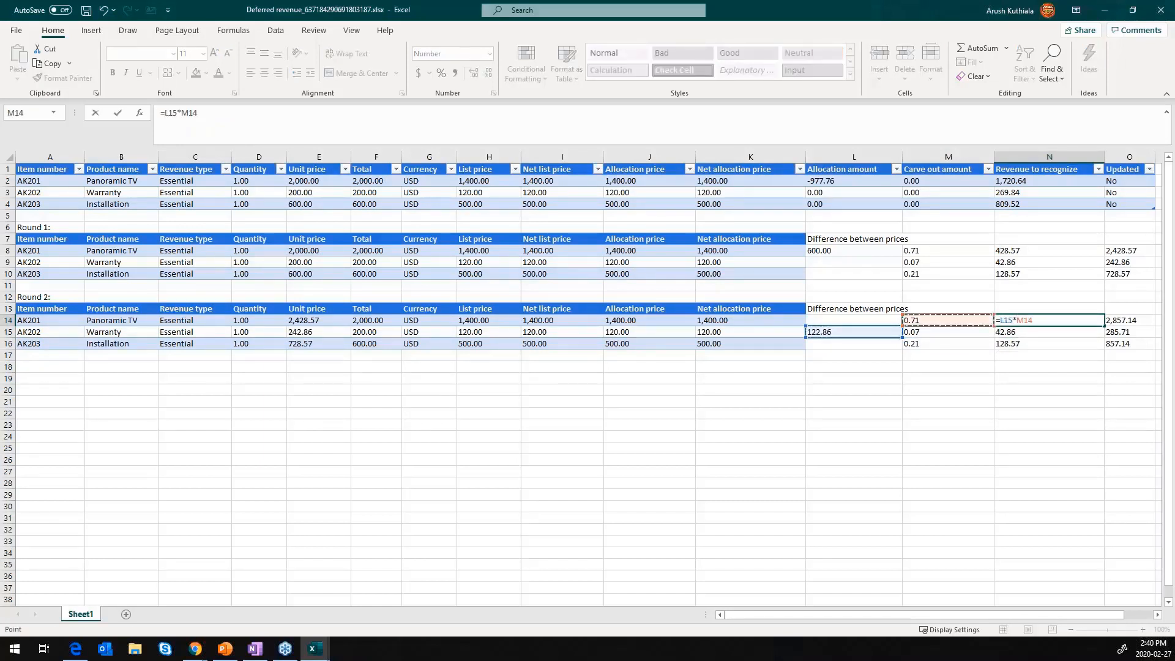
{"action": "key", "text": "Return"}
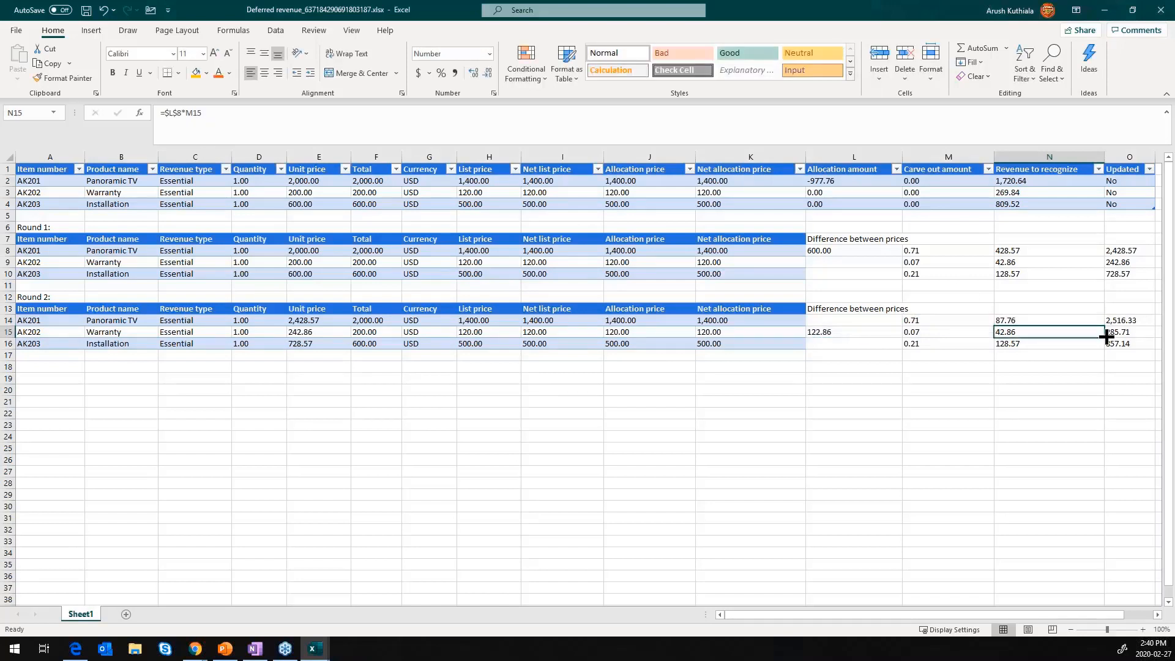
- Make the L15 reference in cell N14's formula absolute as $L$15
{"action": "left_click", "coordinate": [1012, 321]}
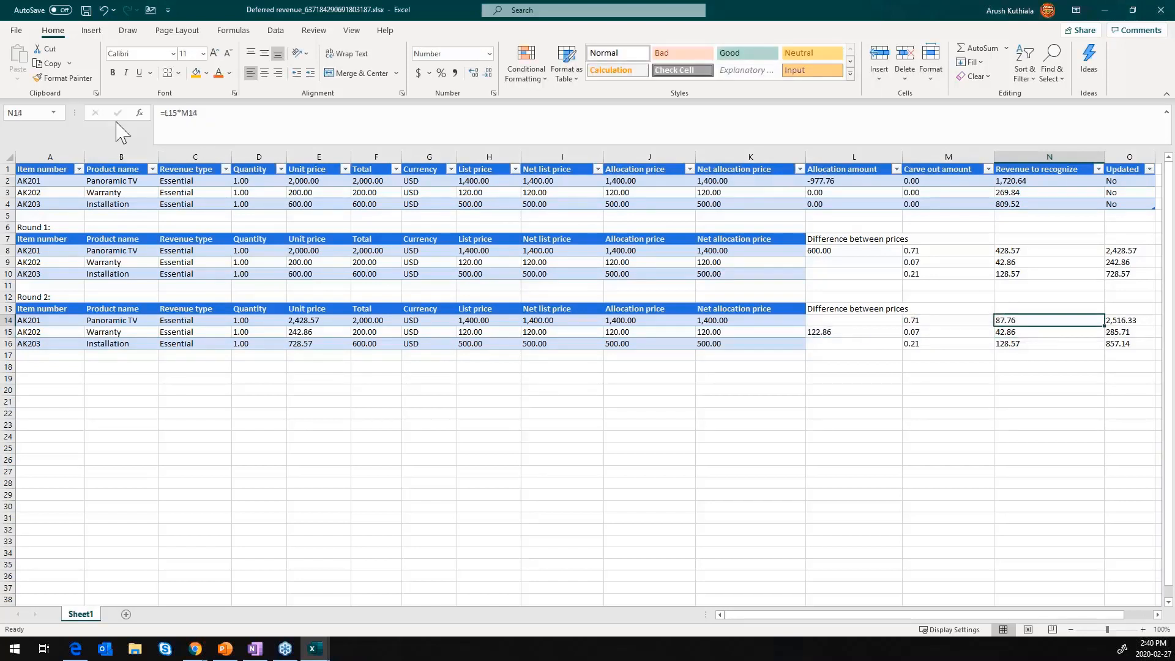
{"action": "left_click", "coordinate": [168, 115]}
{"action": "key", "text": "F4"}
{"action": "key", "text": "Return"}
- Copy the distributed-amount formula from N14 to the Warranty and Installation lines in N15 and N16
{"action": "key", "text": "Up"}
{"action": "key", "text": "ctrl+c"}
{"action": "key", "text": "Down"}
{"action": "key", "text": "ctrl+v"}
{"action": "key", "text": "Down"}
{"action": "key", "text": "ctrl+v"}
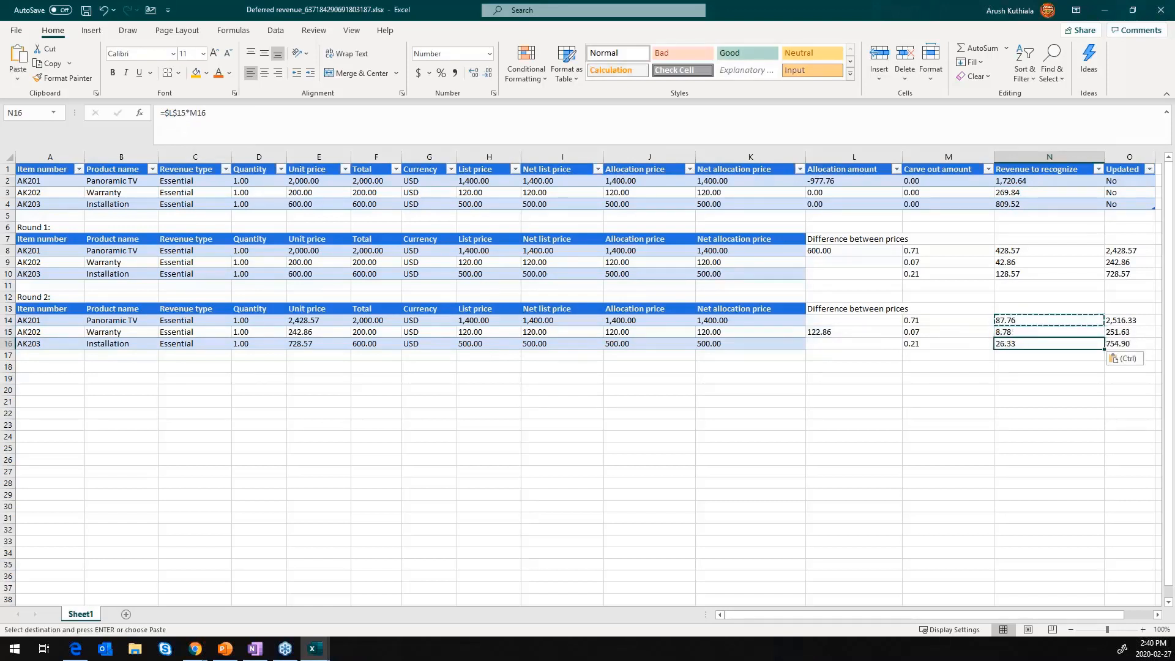
- Check the Round 2 updated price formulas in cells O14 through O16
{"action": "key", "text": "Up"}
{"action": "key", "text": "Up"}
{"action": "key", "text": "Right"}
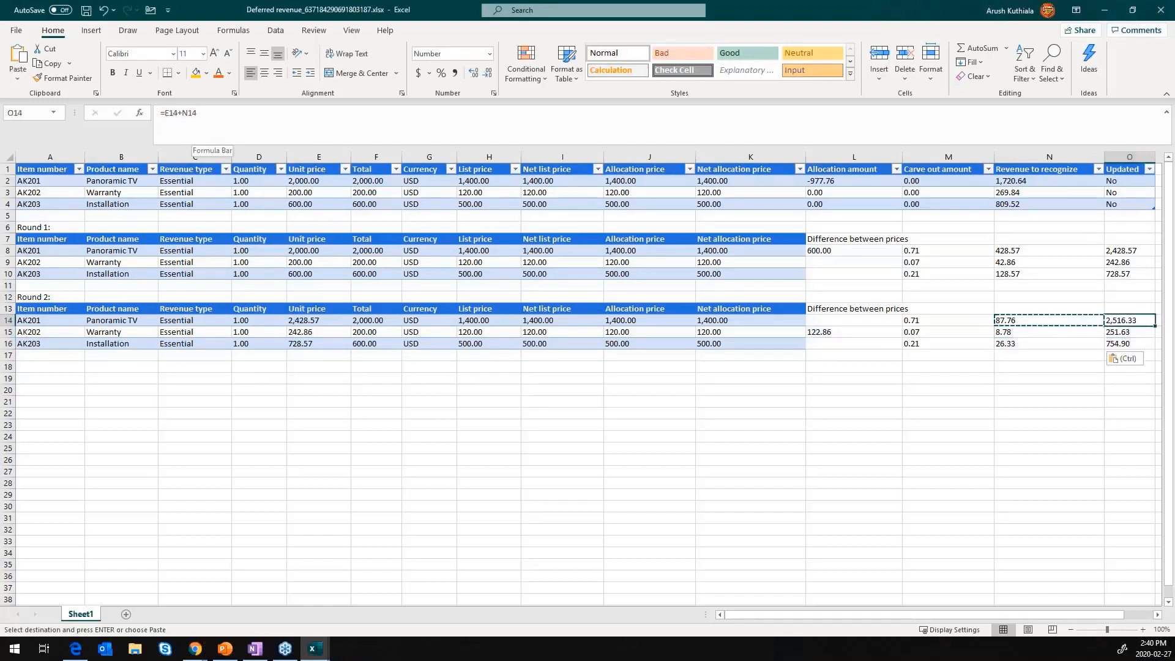
{"action": "key", "text": "Escape"}
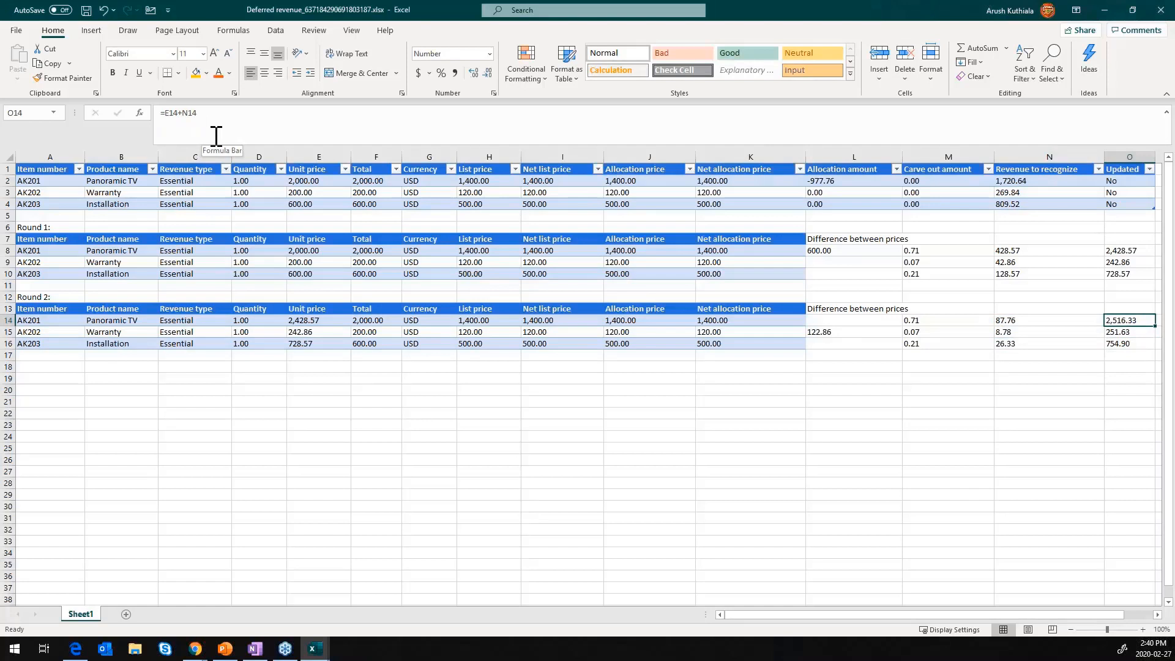
{"action": "key", "text": "Down"}
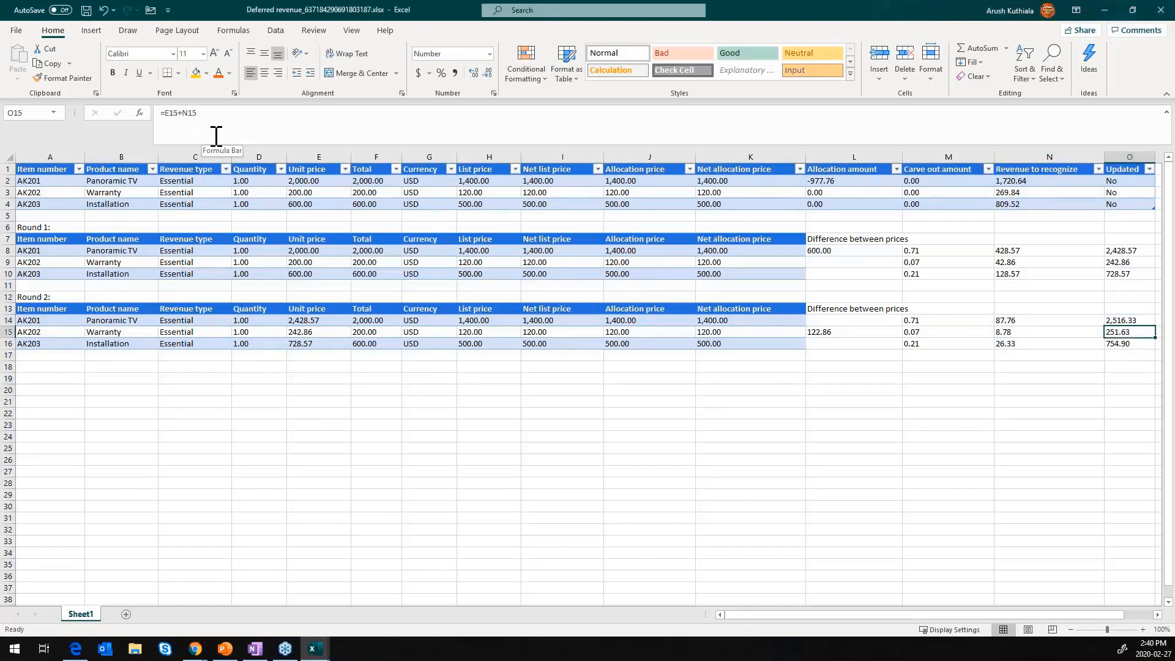
{"action": "key", "text": "Down"}
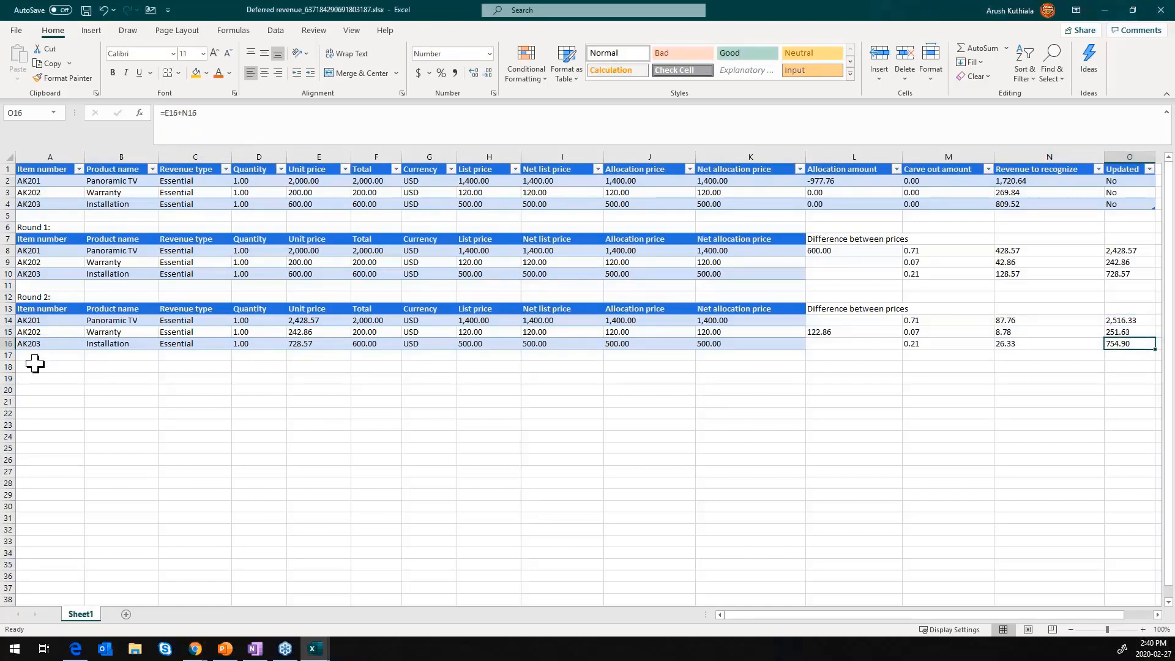
- Enter the label "Round 3:" in cell A18
{"action": "left_click", "coordinate": [36, 366]}
{"action": "type", "text": "Round 3:"}
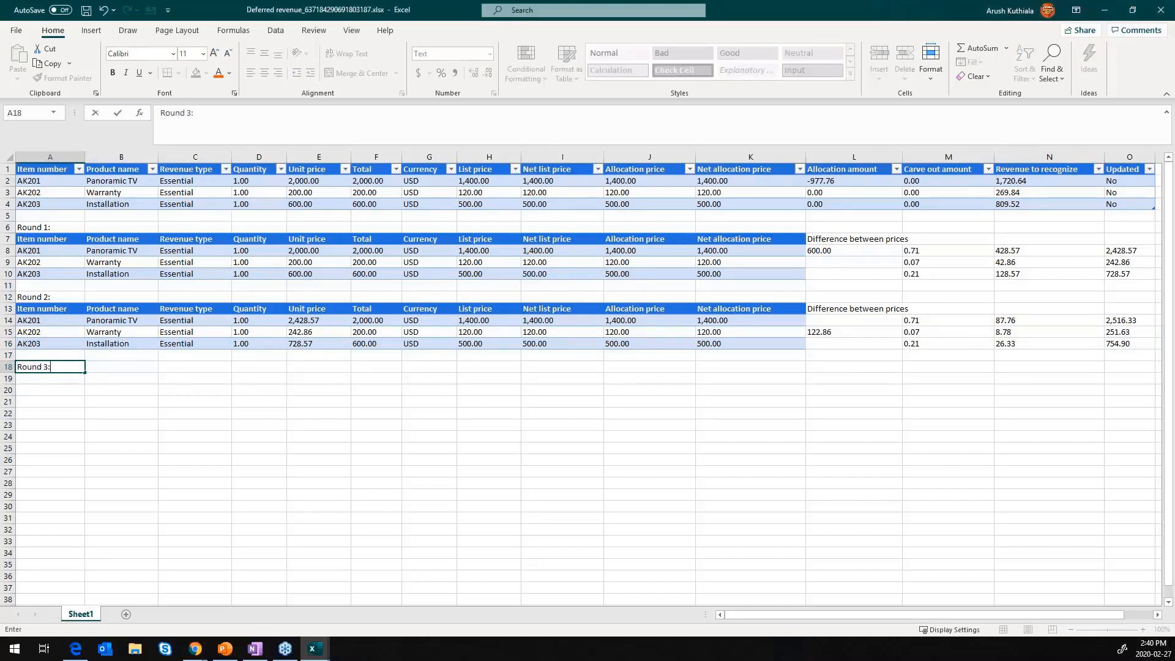
{"action": "key", "text": "Return"}
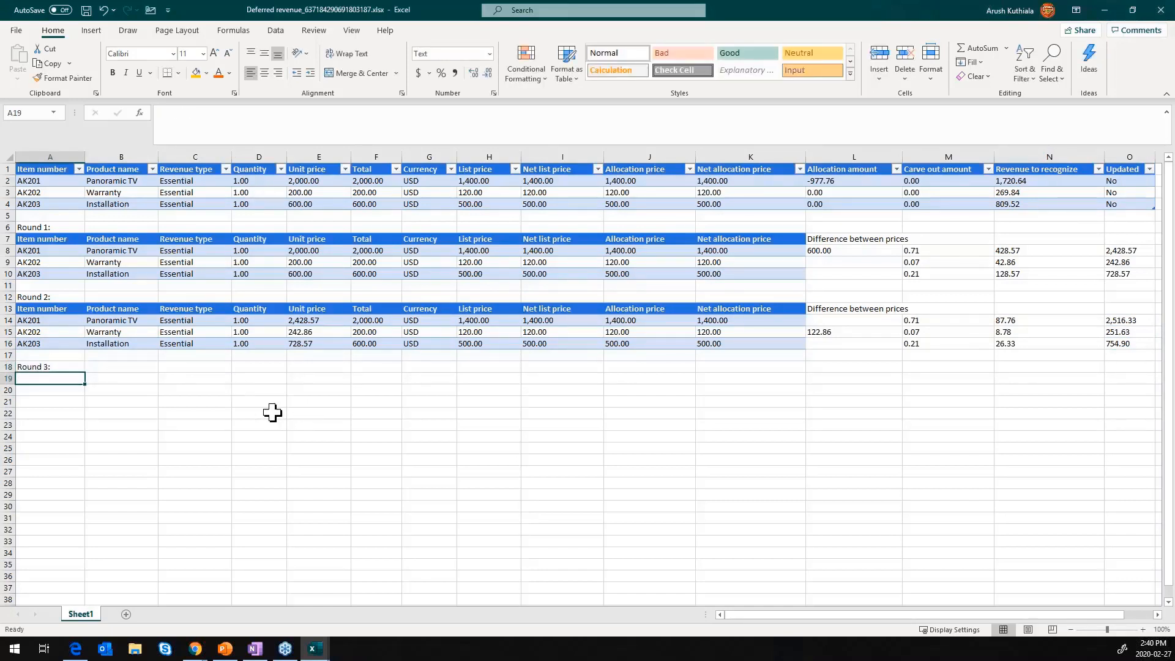
- Copy the Round 2 table A13:O16, including its calculations, to the area starting at cell A19
{"action": "left_click_drag", "start_coordinate": [49, 311], "coordinate": [1121, 338]}
{"action": "key", "text": "ctrl+c"}
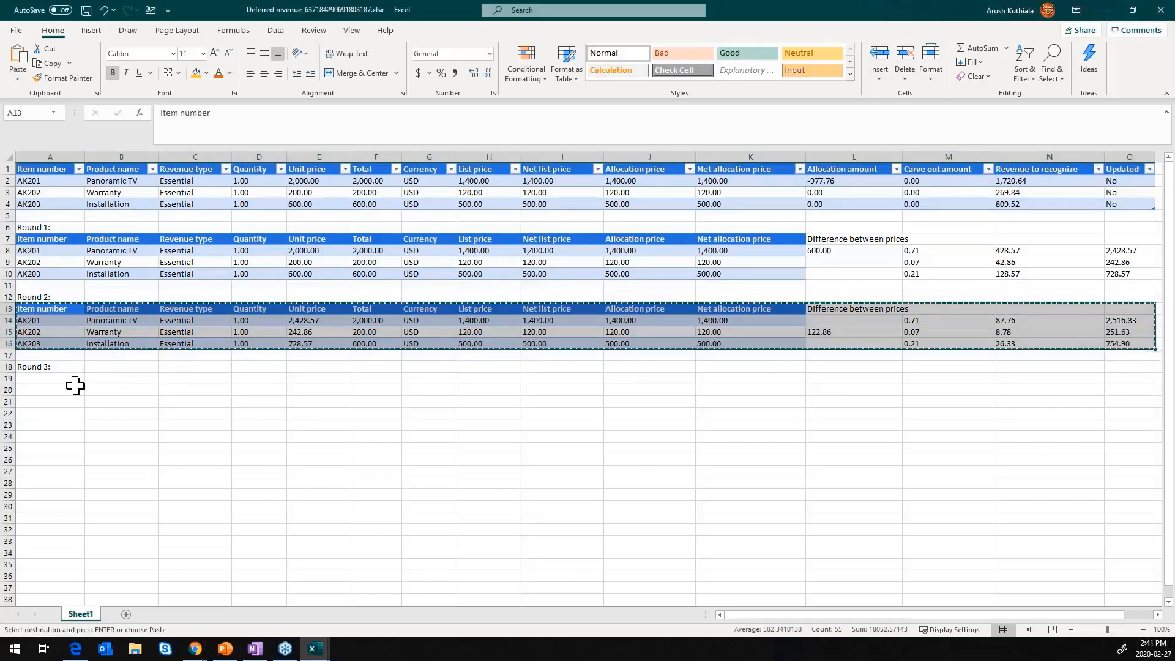
{"action": "left_click", "coordinate": [58, 379]}
{"action": "key", "text": "ctrl+v"}
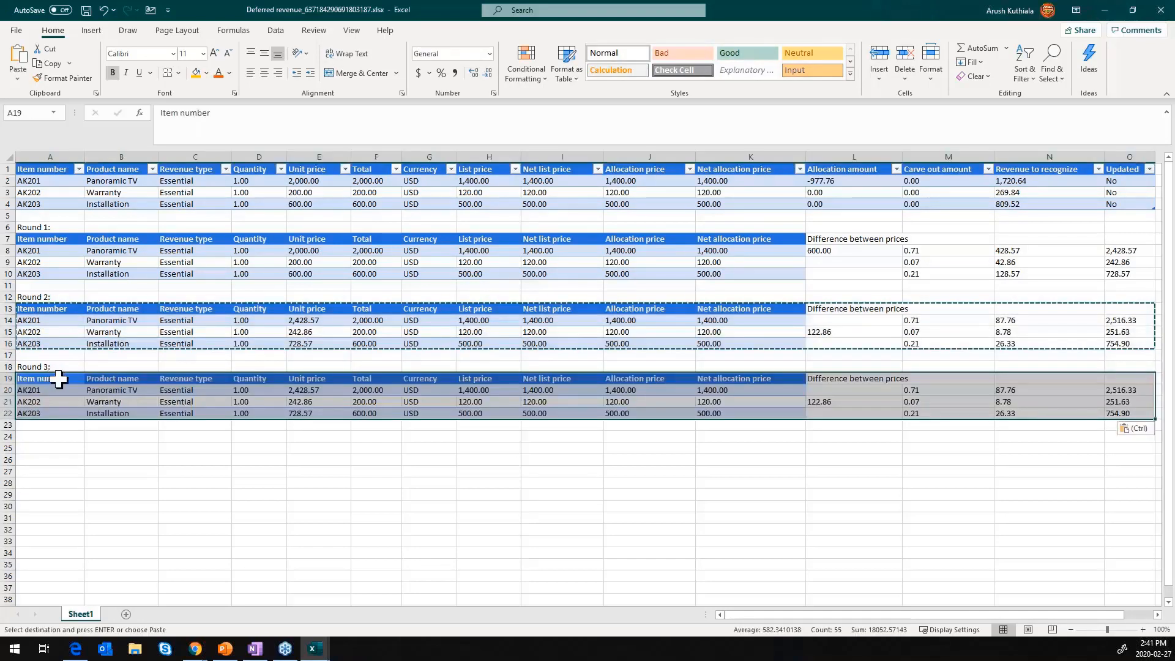
- Paste the updated Round 2 prices from O14:O16 as values into the Round 3 unit prices starting at E20
{"action": "left_click_drag", "start_coordinate": [1123, 320], "coordinate": [1128, 344]}
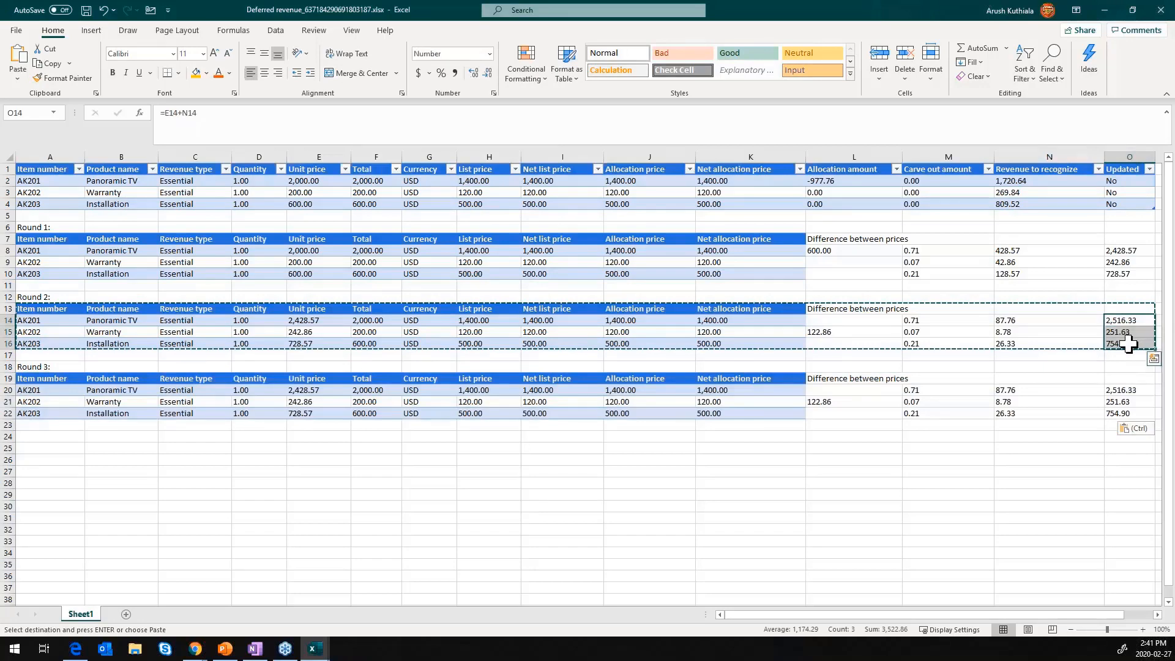
{"action": "key", "text": "ctrl+c"}
{"action": "left_click", "coordinate": [324, 390]}
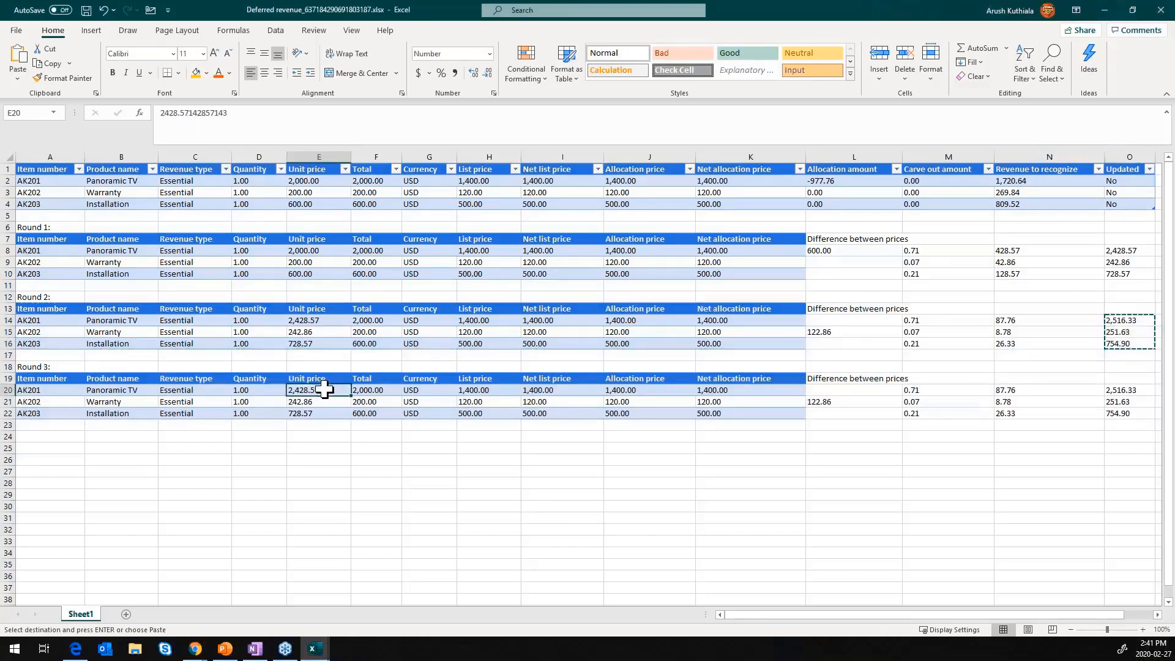
{"action": "right_click", "coordinate": [324, 390]}
{"action": "left_click", "coordinate": [383, 125]}
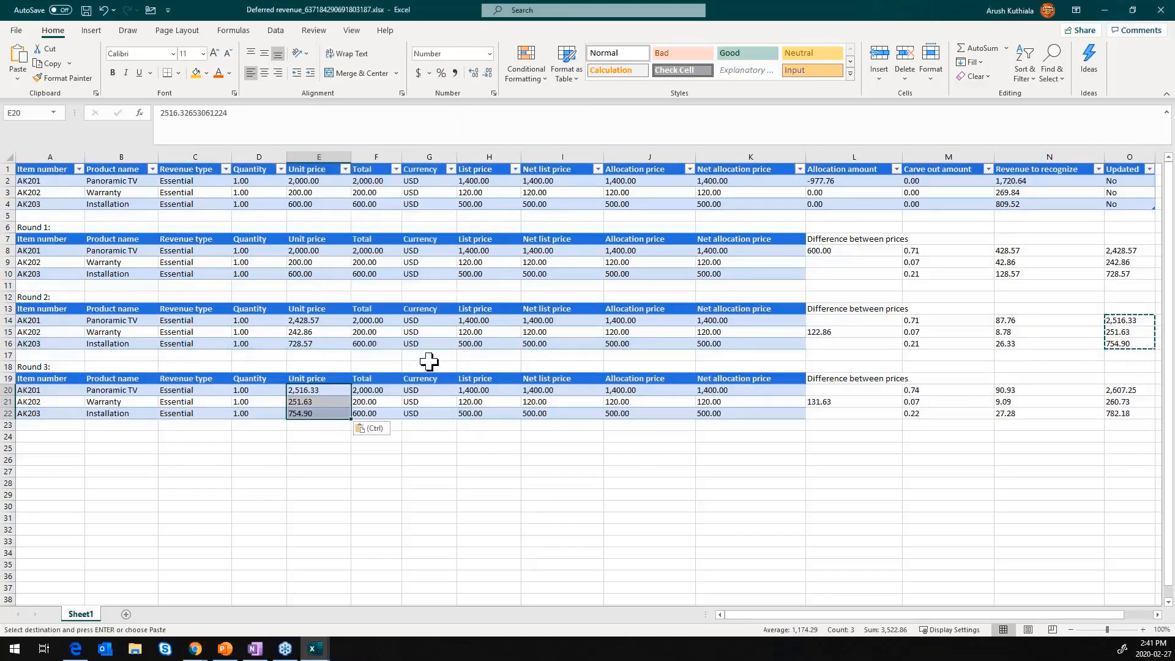
- Clear the Warranty's copied difference from L21 and calculate Installation's price difference in L22 with =E22-K22
{"action": "left_click", "coordinate": [849, 402]}
{"action": "key", "text": "Delete"}
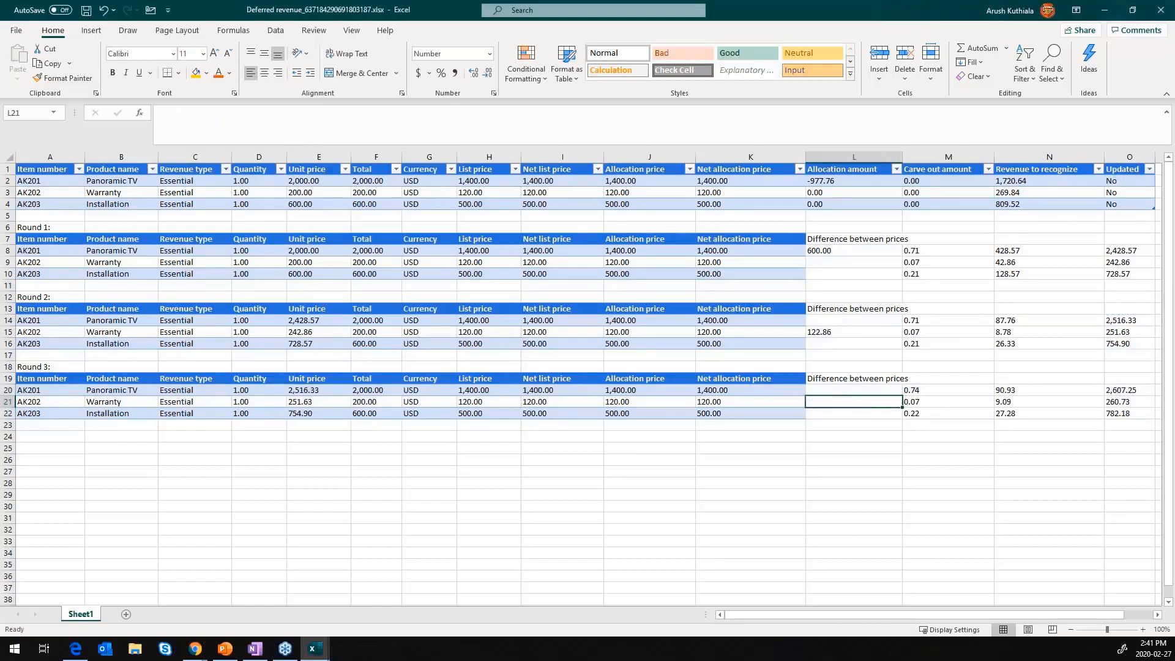
{"action": "key", "text": "Down"}
{"action": "type", "text": "="}
{"action": "key", "text": "Left"}
{"action": "key", "text": "Left"}
{"action": "key", "text": "Left"}
{"action": "key", "text": "Left"}
{"action": "key", "text": "Left"}
{"action": "key", "text": "Left"}
{"action": "key", "text": "Left"}
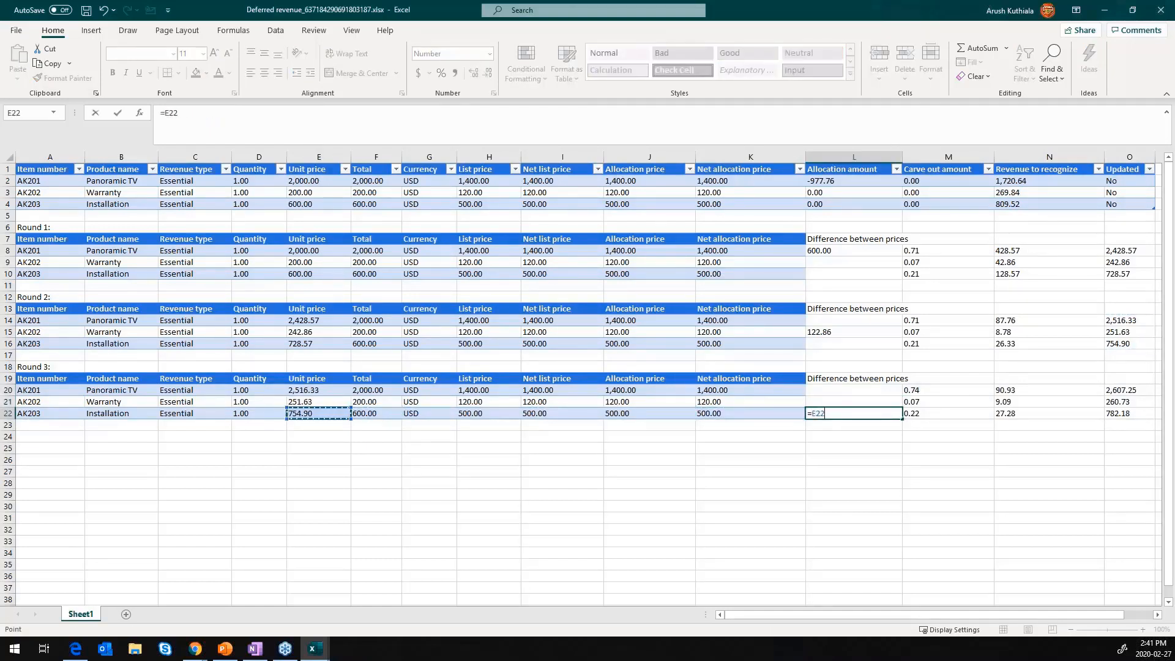
{"action": "type", "text": "-"}
{"action": "key", "text": "Left"}
{"action": "key", "text": "Return"}
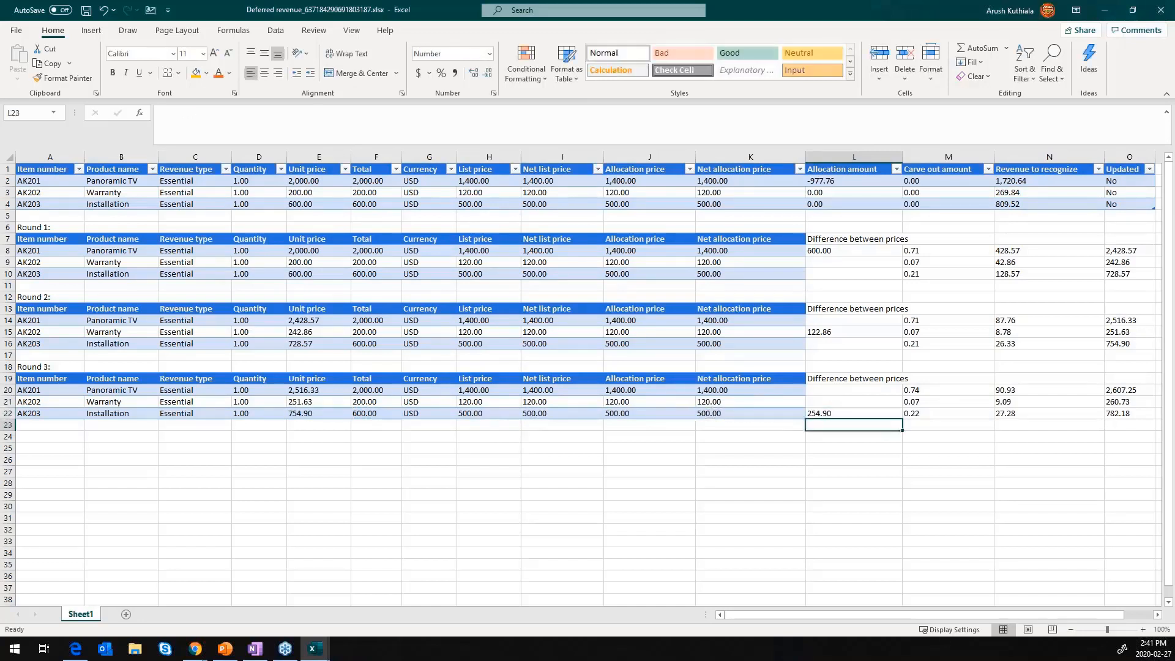
{"action": "key", "text": "Up"}
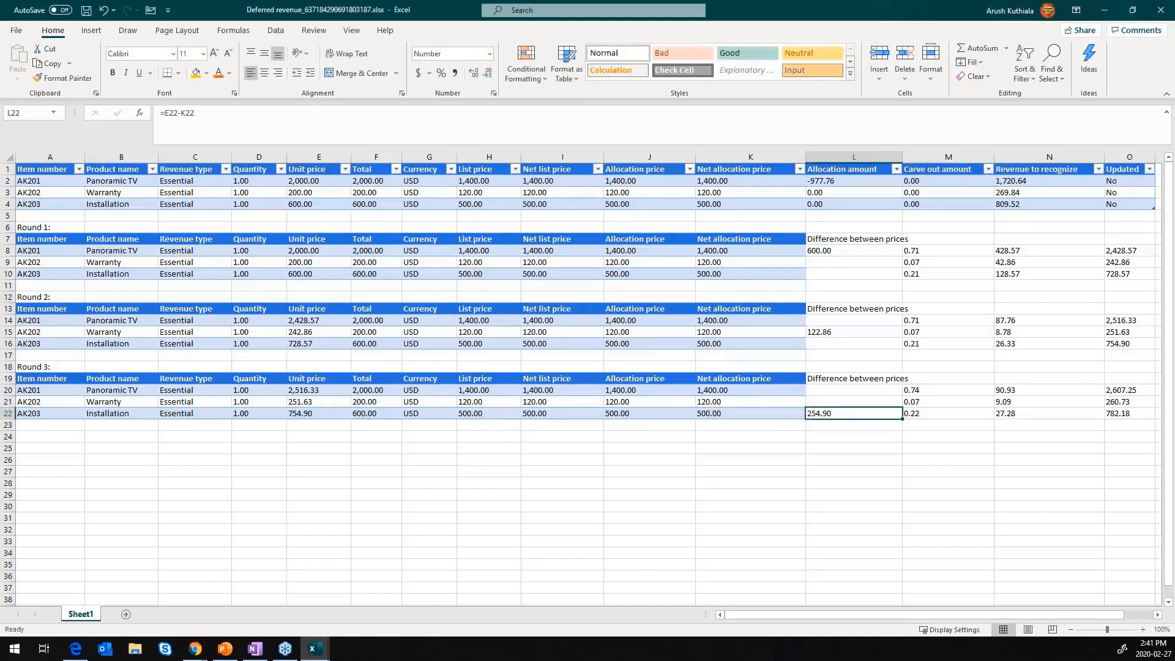
- Replace the Panoramic TV's Round 3 carve-out ratio formula in cell M20 with =E20/SUM(E20:E22)
{"action": "left_click", "coordinate": [919, 389]}
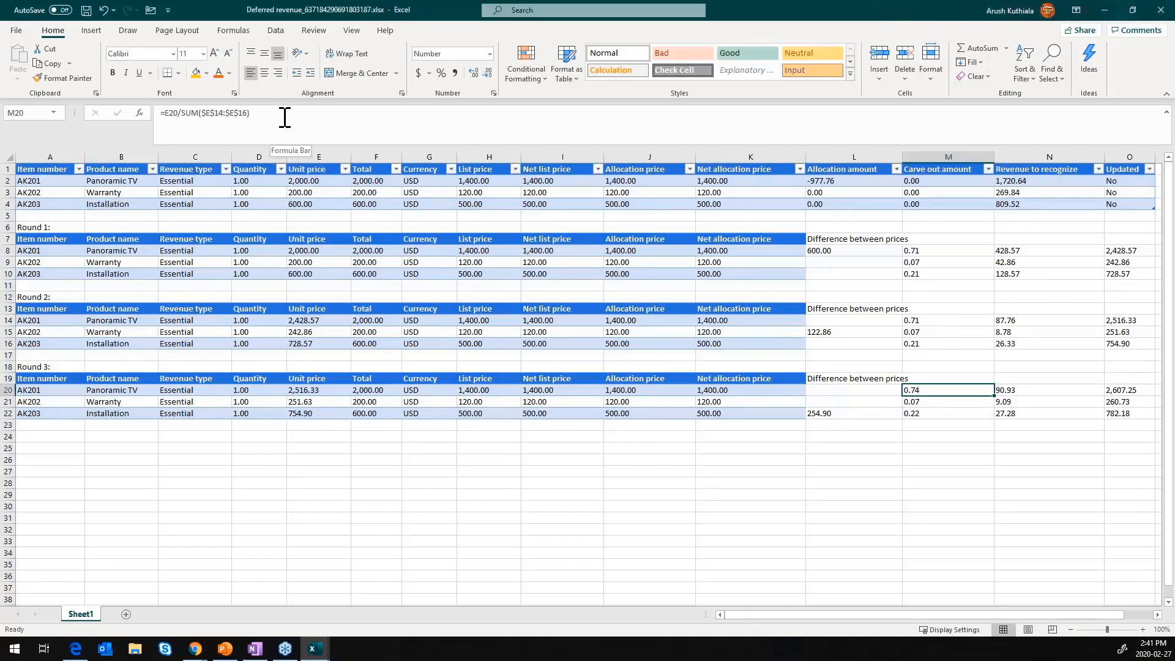
{"action": "type", "text": "="}
{"action": "key", "text": "Left"}
{"action": "key", "text": "Left"}
{"action": "key", "text": "Left"}
{"action": "key", "text": "Left"}
{"action": "key", "text": "Left"}
{"action": "key", "text": "Left"}
{"action": "key", "text": "Left"}
{"action": "key", "text": "Left"}
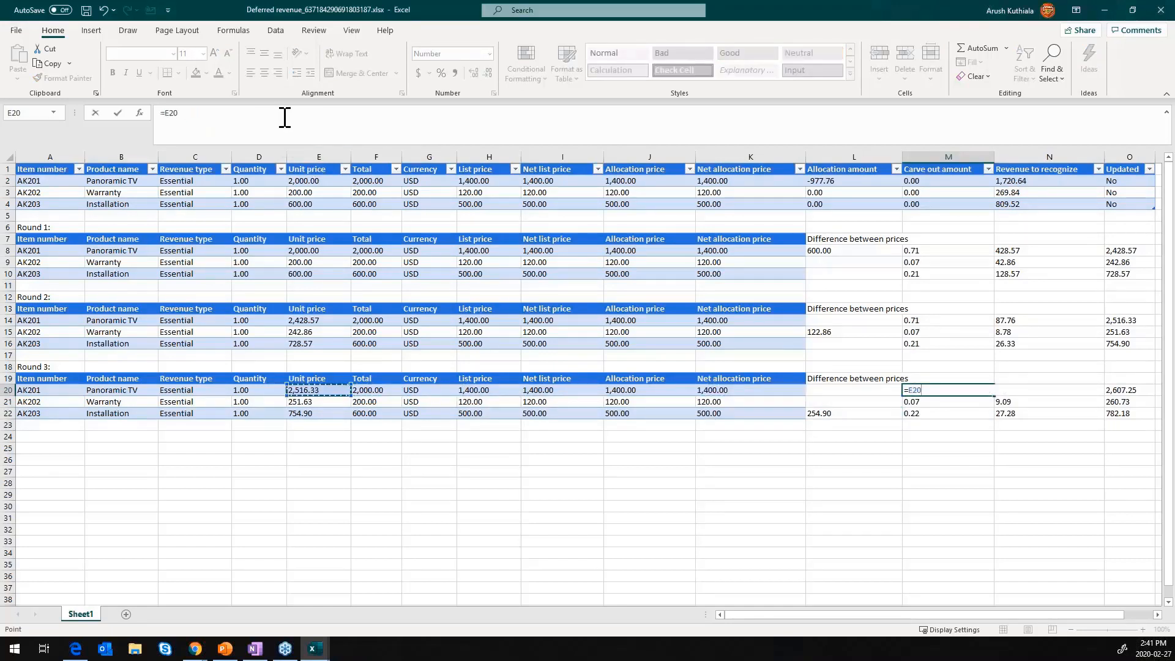
{"action": "type", "text": "/SUM("}
{"action": "key", "text": "Left"}
{"action": "key", "text": "Left"}
{"action": "key", "text": "Left"}
{"action": "key", "text": "Left"}
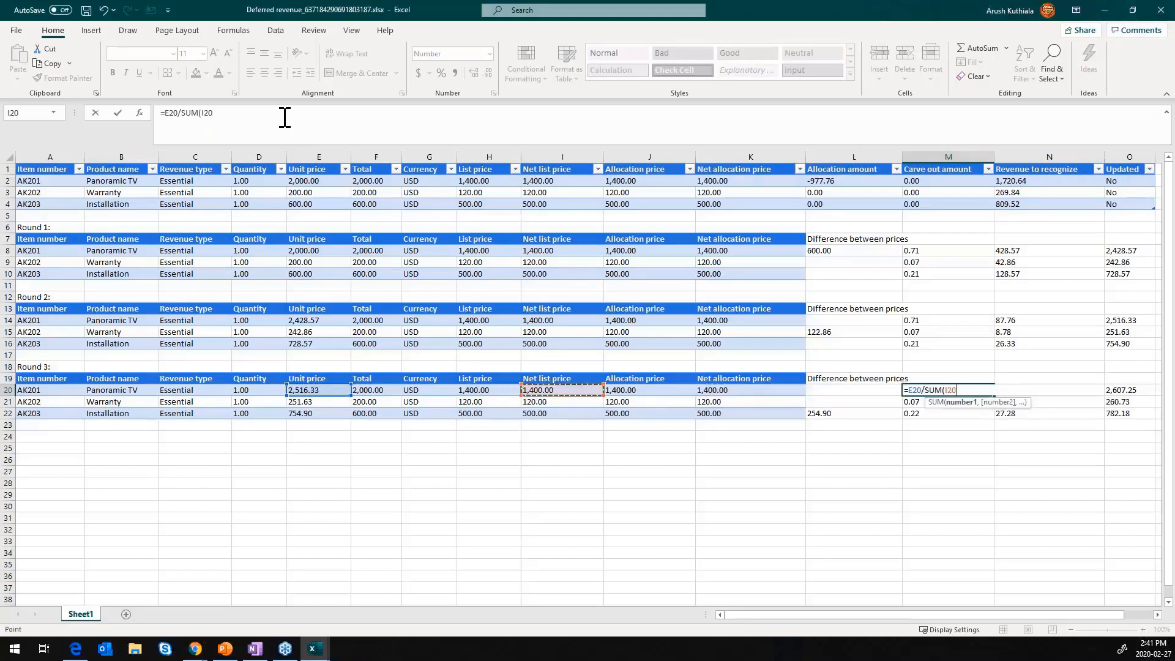
{"action": "key", "text": "Left"}
{"action": "key", "text": "Left"}
{"action": "key", "text": "Left"}
{"action": "key", "text": "Left"}
{"action": "key", "text": "shift+Down"}
{"action": "key", "text": "shift+Down"}
{"action": "type", "text": ")"}
{"action": "key", "text": "Return"}
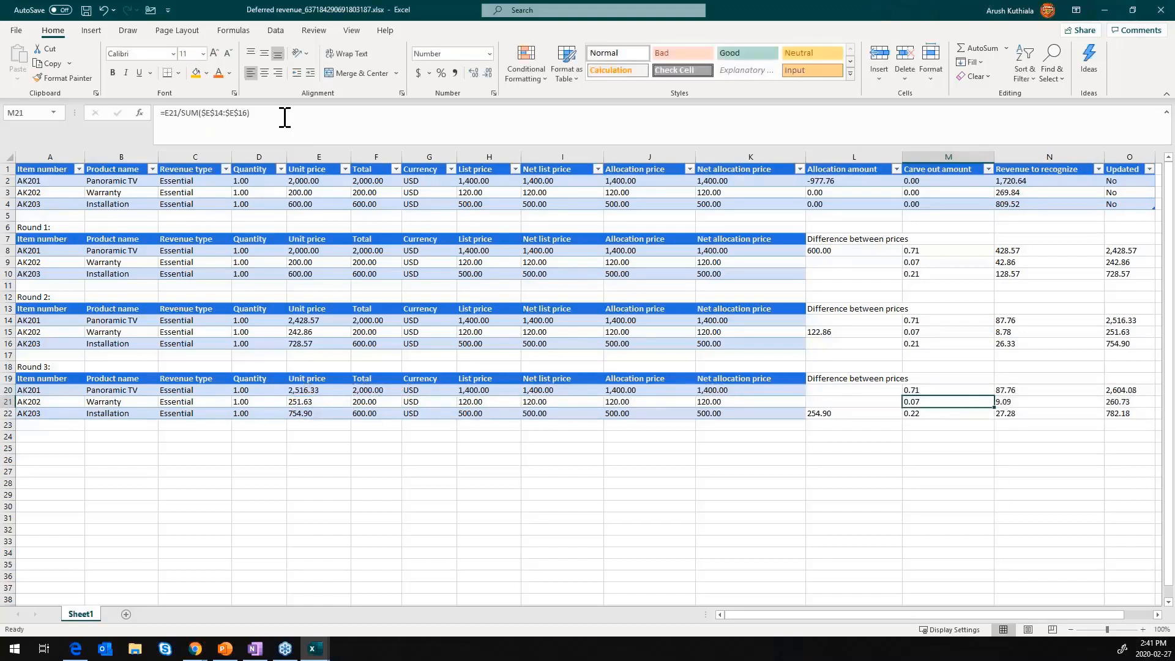
{"action": "key", "text": "Up"}
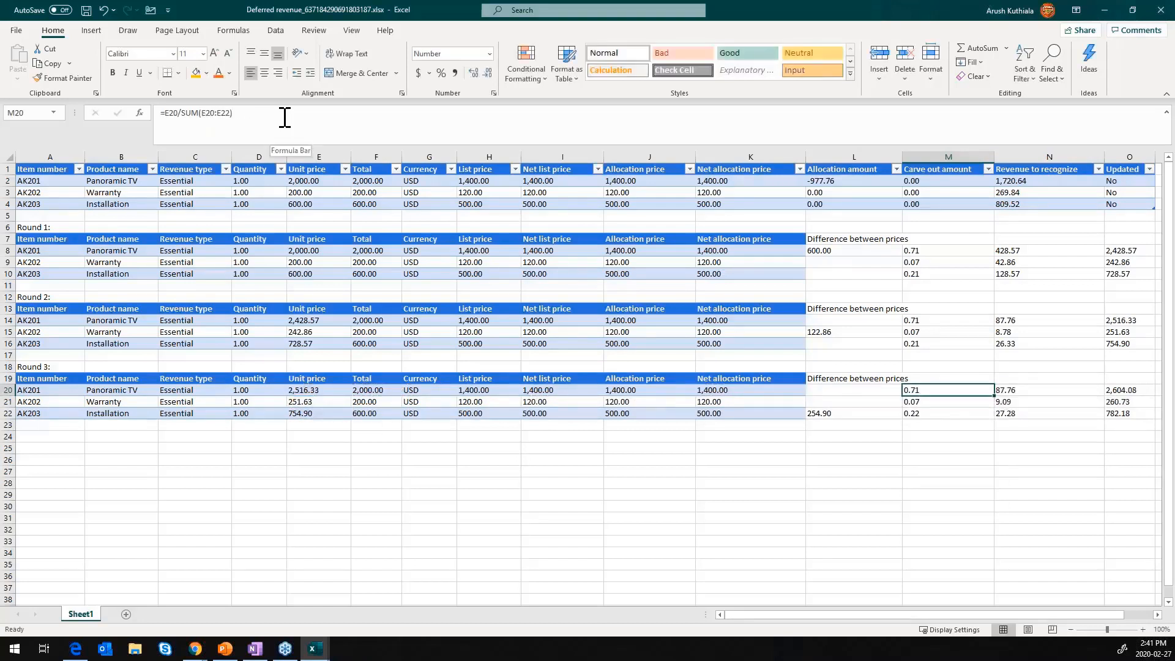
- Make the sum range in M20's ratio formula absolute as $E$20:$E$22 and copy the formula to M21:M22
{"action": "left_click", "coordinate": [204, 114]}
{"action": "key", "text": "F4"}
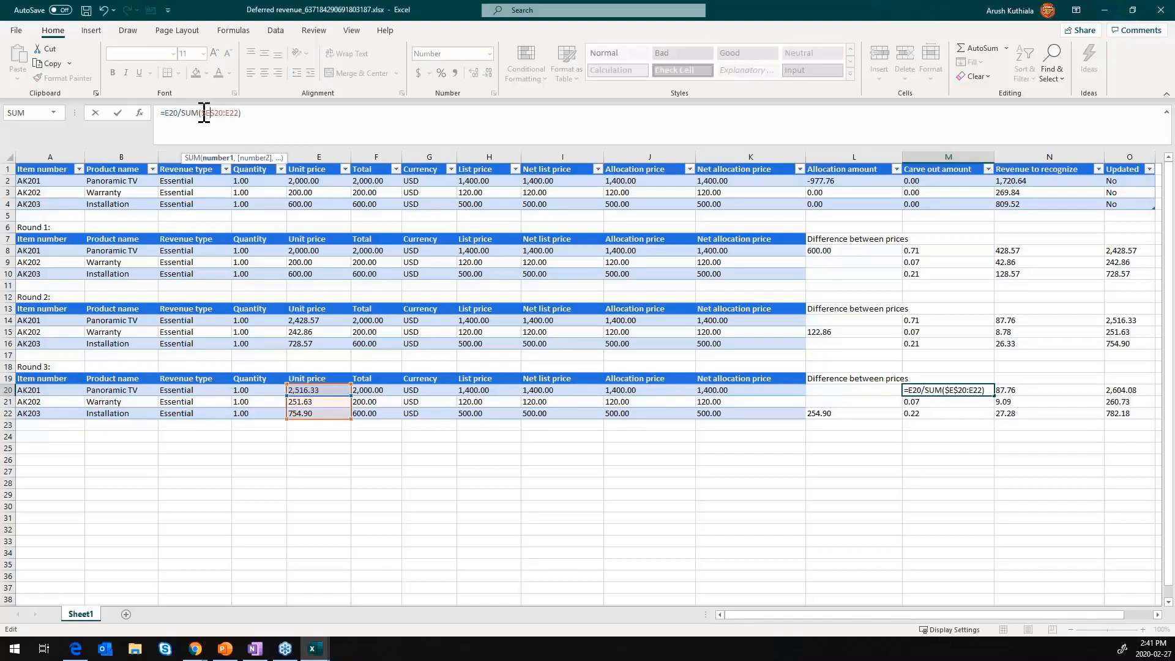
{"action": "key", "text": "F4"}
{"action": "key", "text": "ctrl+Return"}
{"action": "key", "text": "ctrl+c"}
{"action": "key", "text": "Down"}
{"action": "key", "text": "shift+Down"}
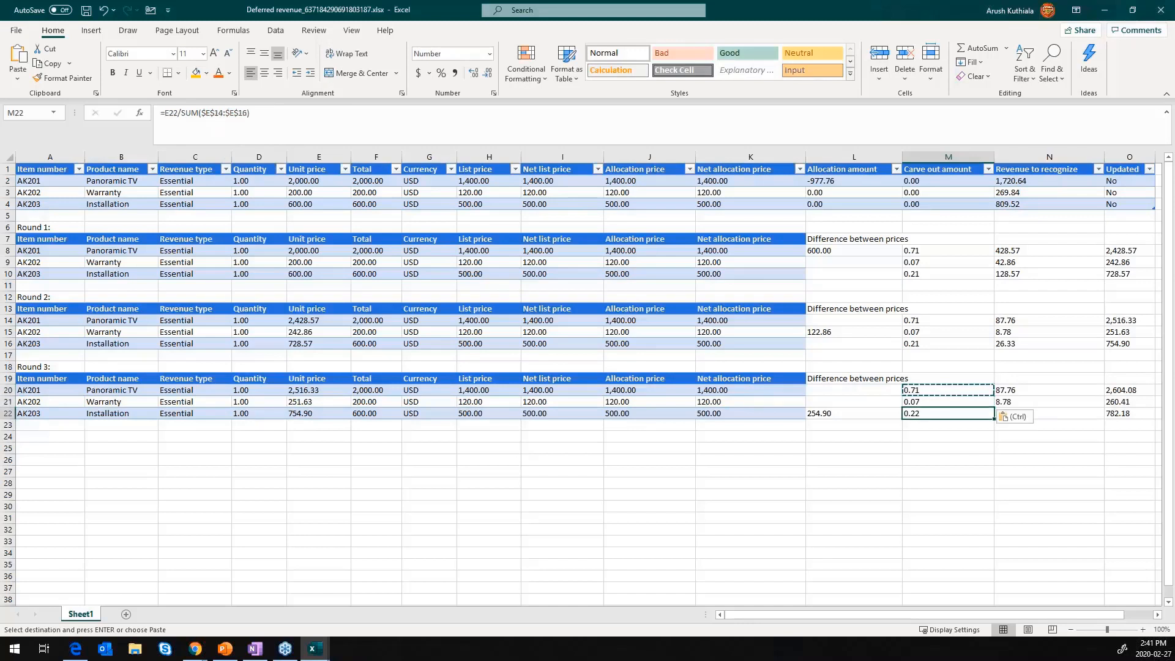
{"action": "key", "text": "ctrl+v"}
- Calculate the Panoramic TV's share of the Round 3 price difference in N20 with =L22*M20
{"action": "key", "text": "Right"}
{"action": "key", "text": "Up"}
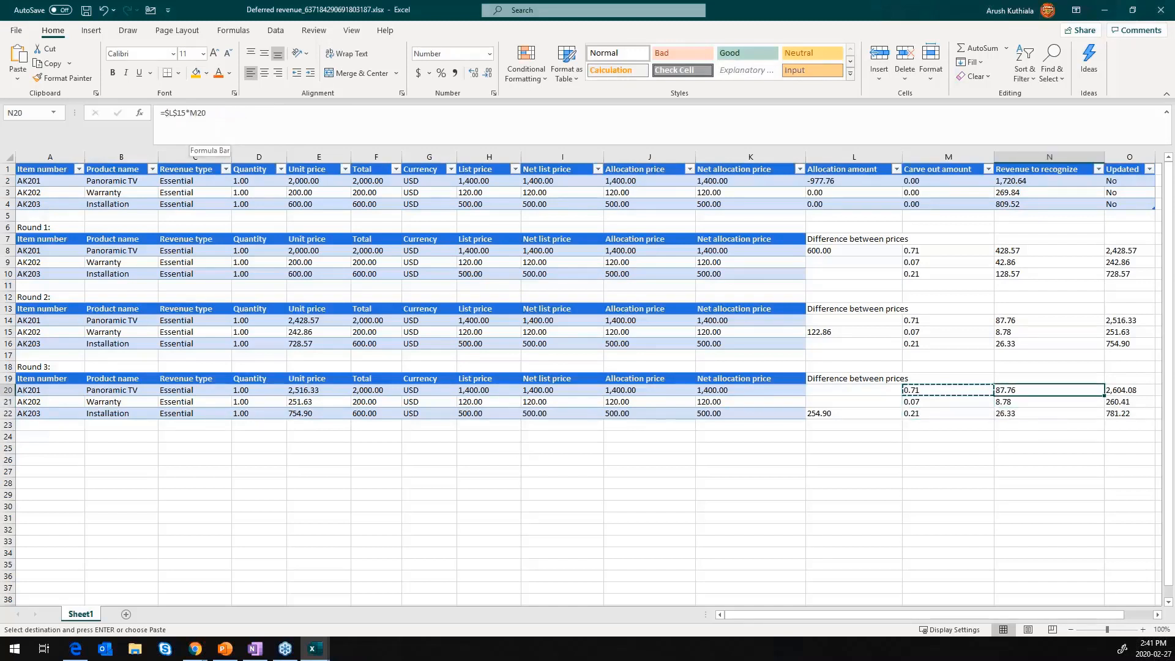
{"action": "type", "text": "="}
{"action": "key", "text": "Left"}
{"action": "key", "text": "Left"}
{"action": "key", "text": "Left"}
{"action": "key", "text": "Down"}
{"action": "key", "text": "Right"}
{"action": "key", "text": "Down"}
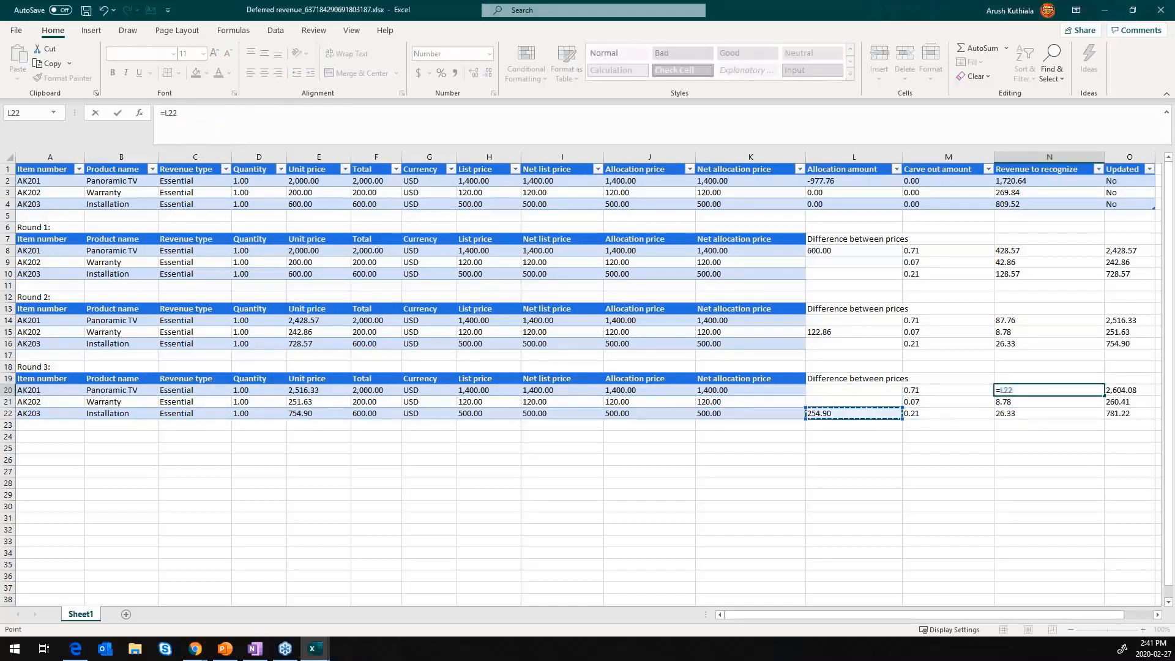
{"action": "type", "text": "*"}
{"action": "key", "text": "Left"}
{"action": "key", "text": "Return"}
{"action": "key", "text": "Up"}
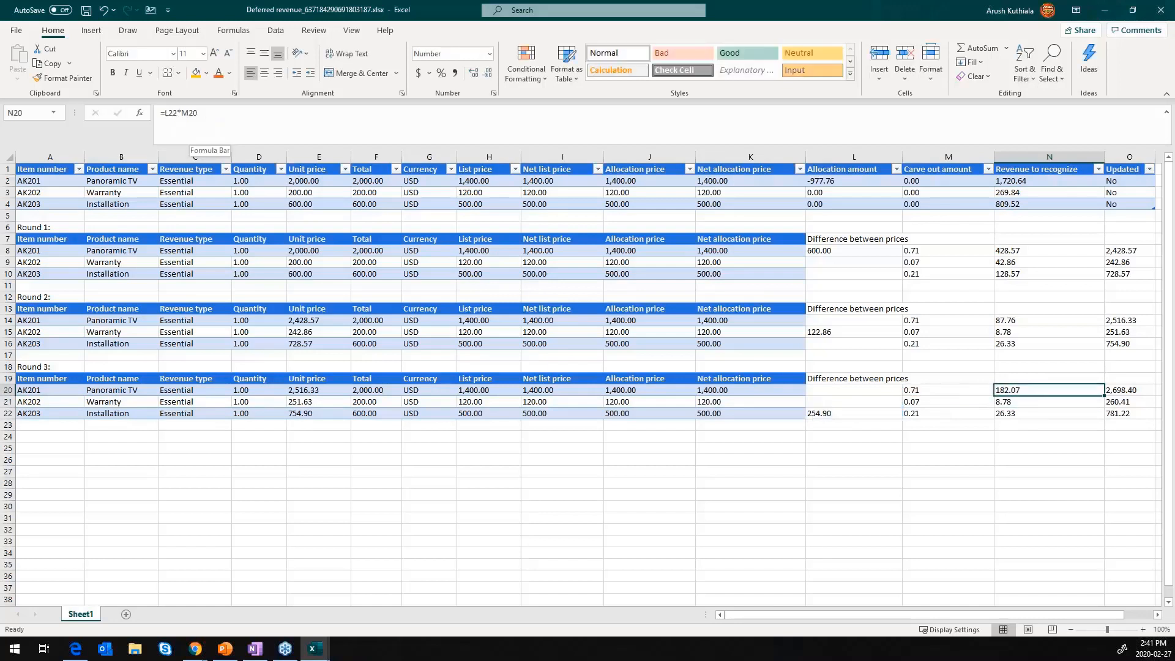
- Make the L22 reference in N20 absolute and copy =$L$22*M20 down to N21:N22
{"action": "left_click", "coordinate": [170, 117]}
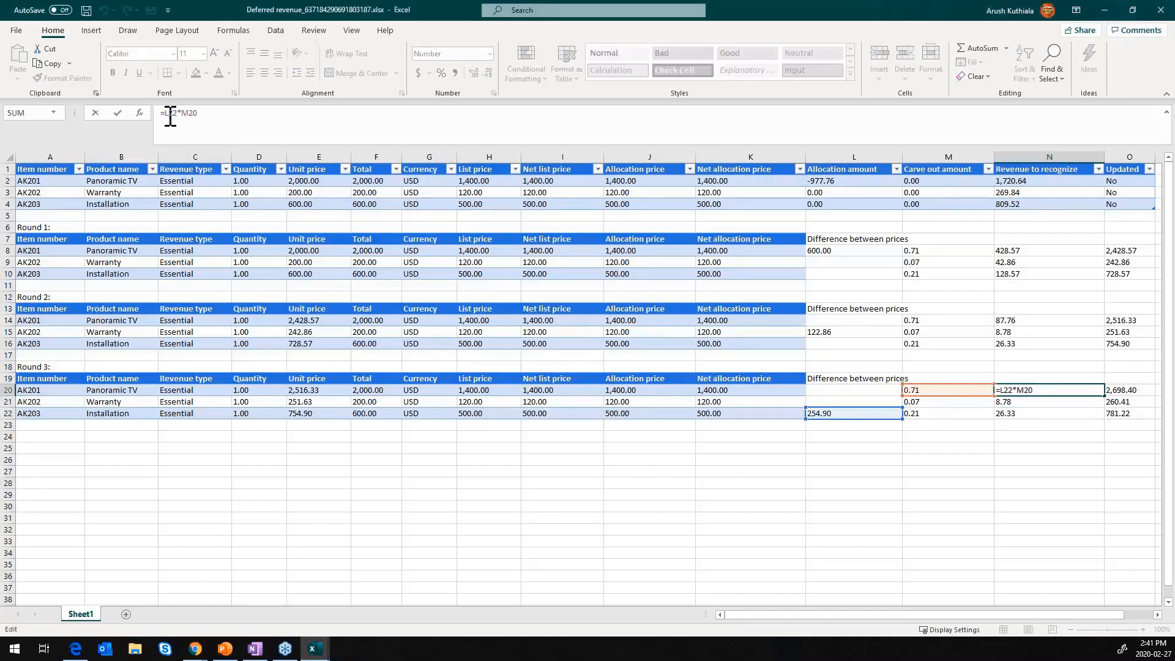
{"action": "key", "text": "F4"}
{"action": "key", "text": "Return"}
{"action": "key", "text": "Up"}
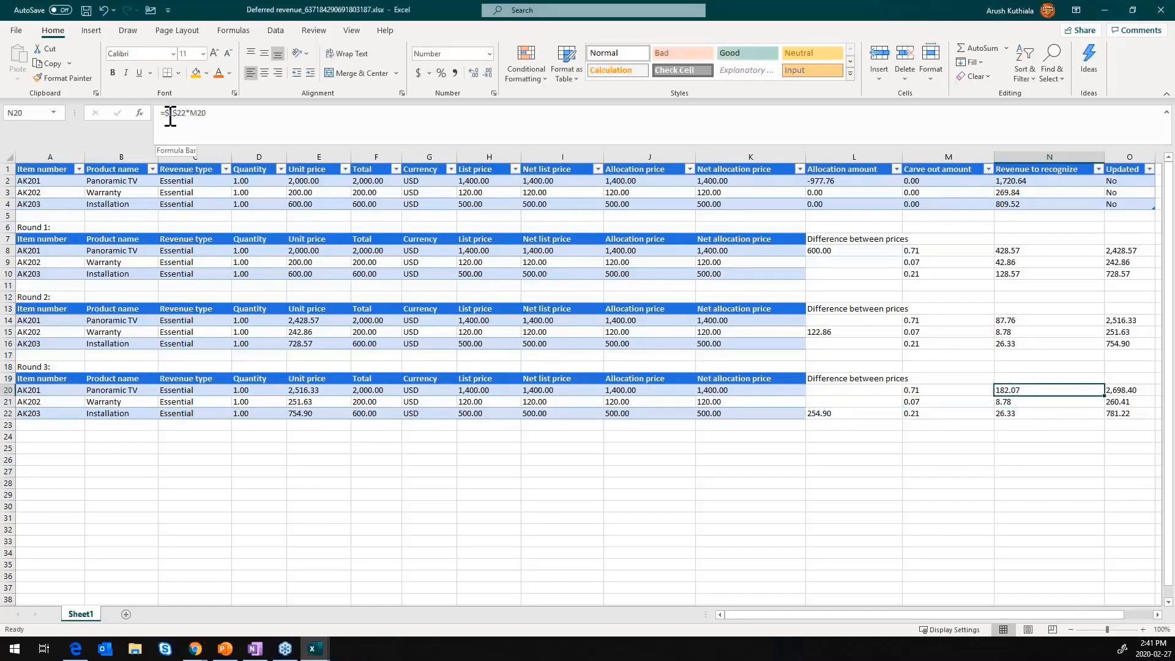
{"action": "key", "text": "ctrl+c"}
{"action": "key", "text": "Down"}
{"action": "key", "text": "ctrl+v"}
{"action": "key", "text": "shift+Down"}
{"action": "key", "text": "ctrl+v"}
- Re-enter the Panoramic TV's updated Round 3 price in O20 with the formula =E20+N20
{"action": "key", "text": "Right"}
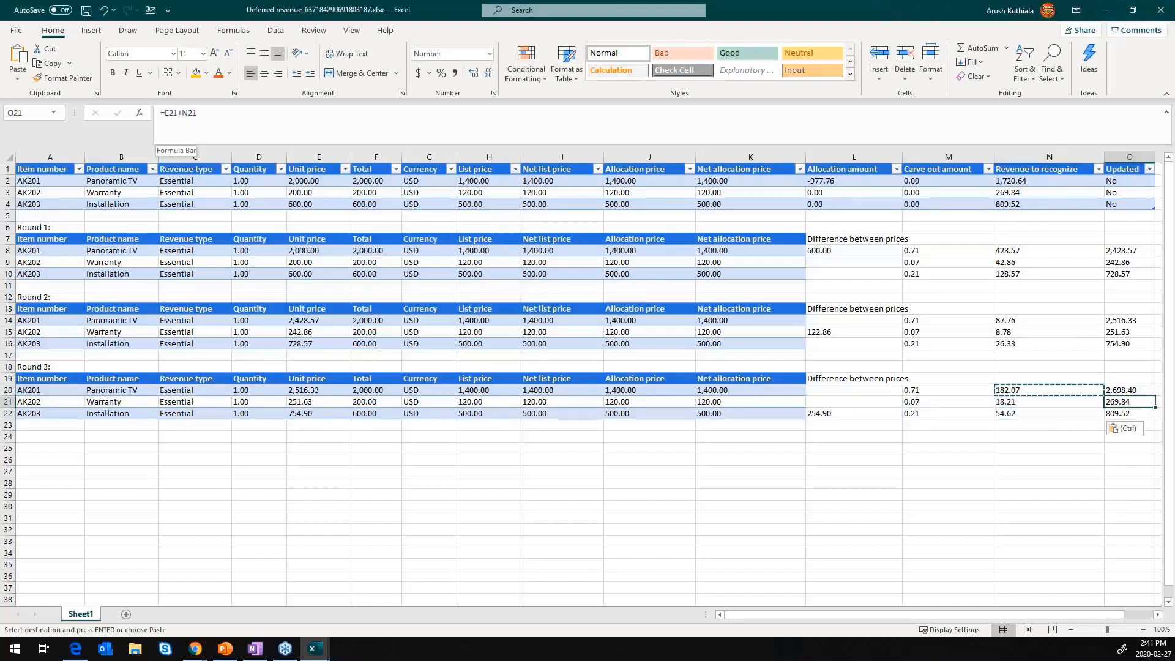
{"action": "key", "text": "Up"}
{"action": "key", "text": "Escape"}
{"action": "type", "text": "="}
{"action": "key", "text": "Left"}
{"action": "key", "text": "Left"}
{"action": "key", "text": "Left"}
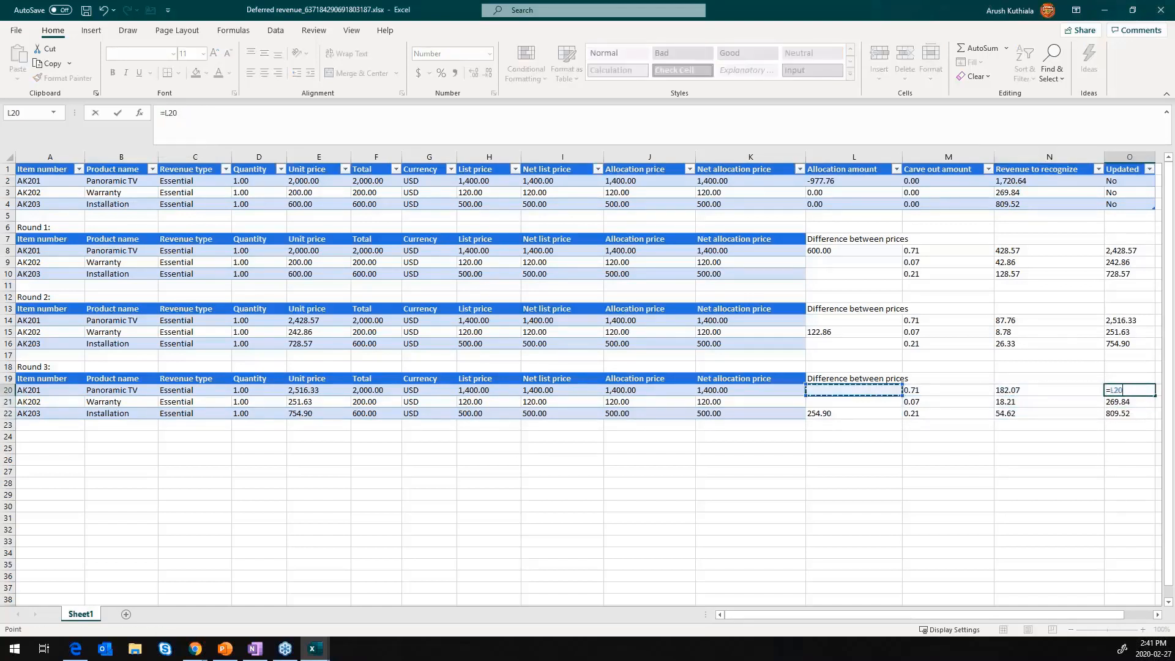
{"action": "key", "text": "Left"}
{"action": "key", "text": "Left"}
{"action": "key", "text": "Left"}
{"action": "key", "text": "Left"}
{"action": "key", "text": "Left"}
{"action": "key", "text": "Left"}
{"action": "key", "text": "Left"}
{"action": "type", "text": "+"}
{"action": "key", "text": "Left"}
{"action": "key", "text": "Return"}
{"action": "key", "text": "Up"}
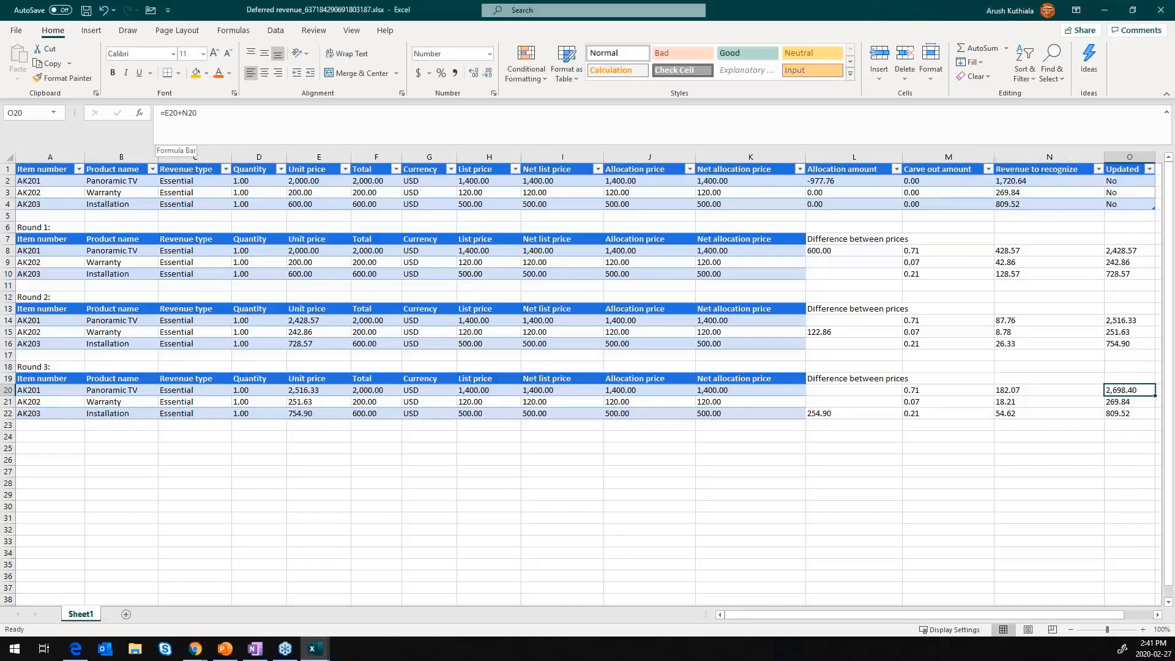
{"action": "left_click", "coordinate": [275, 120]}
{"action": "key", "text": "Escape"}
- Total the updated Round 3 prices in cell O23 with =SUM(O20:O22)
{"action": "key", "text": "shift+Down"}
{"action": "key", "text": "shift+Down"}
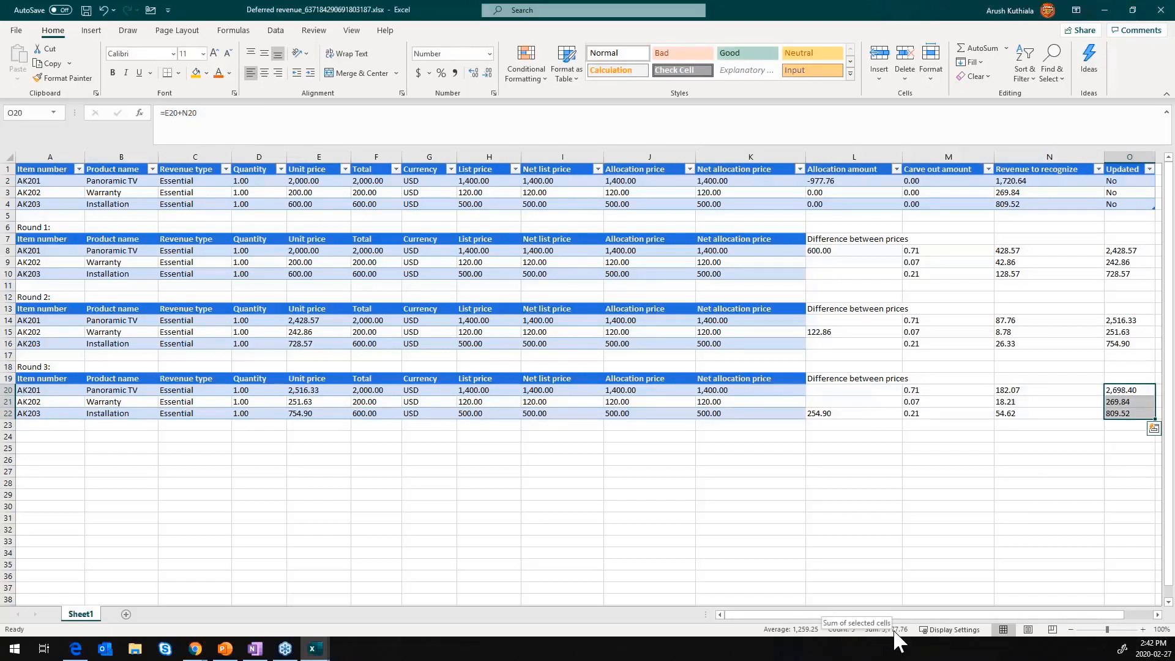
{"action": "left_click", "coordinate": [1128, 426]}
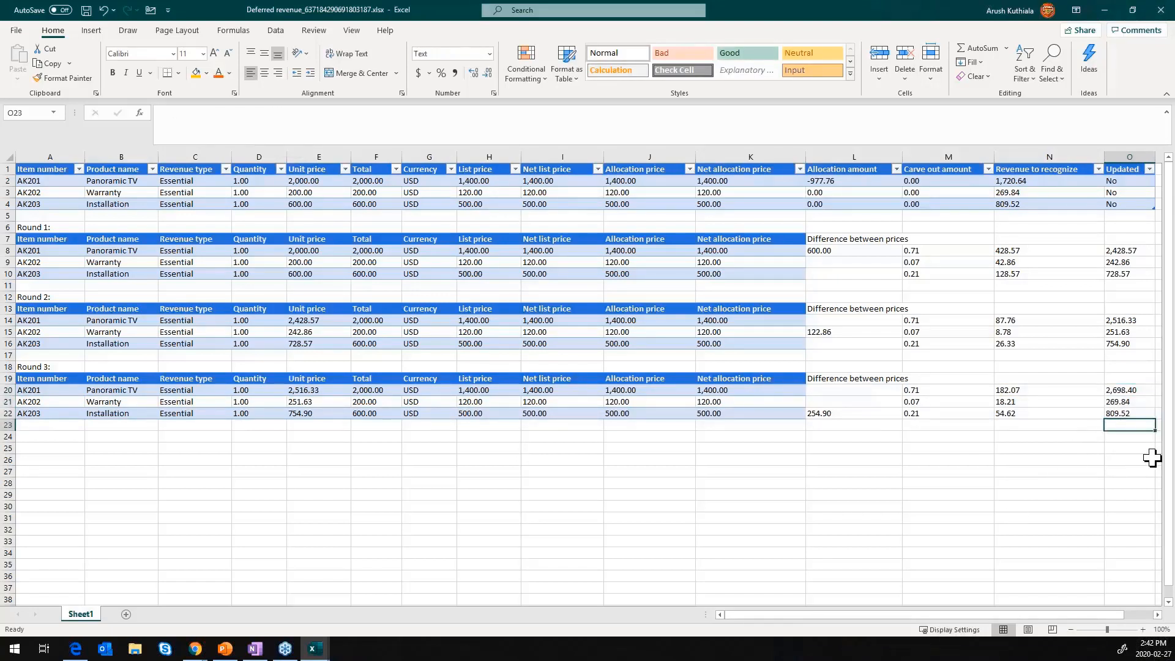
{"action": "type", "text": "=SUM("}
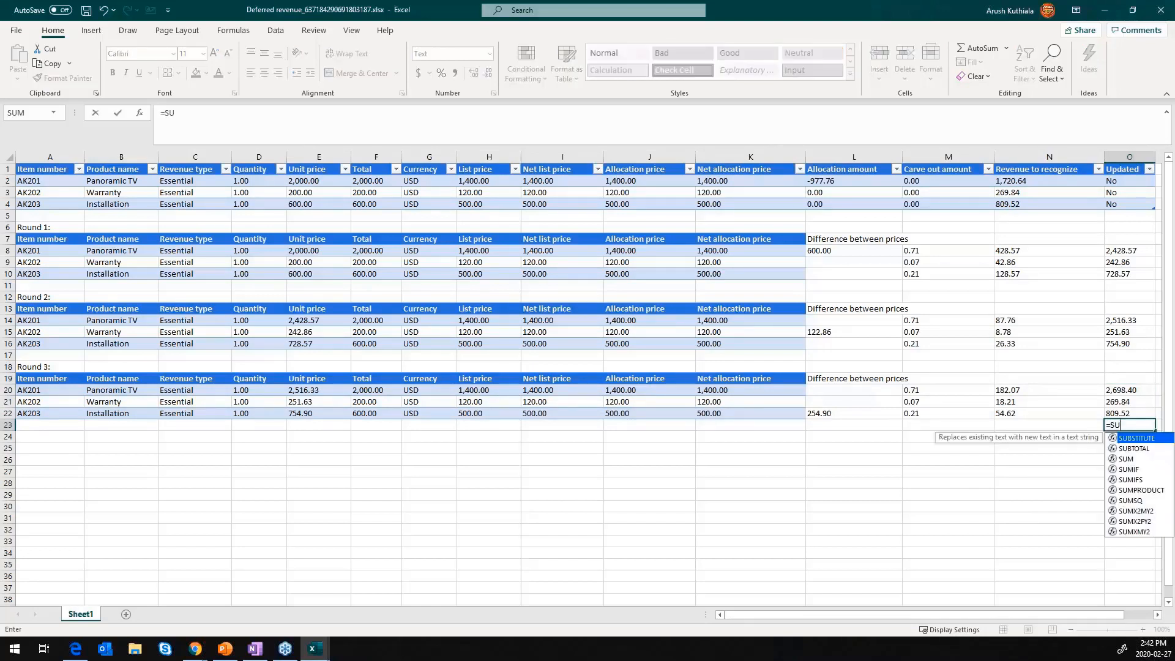
{"action": "key", "text": "Up"}
{"action": "key", "text": "shift+Up"}
{"action": "key", "text": "shift+Up"}
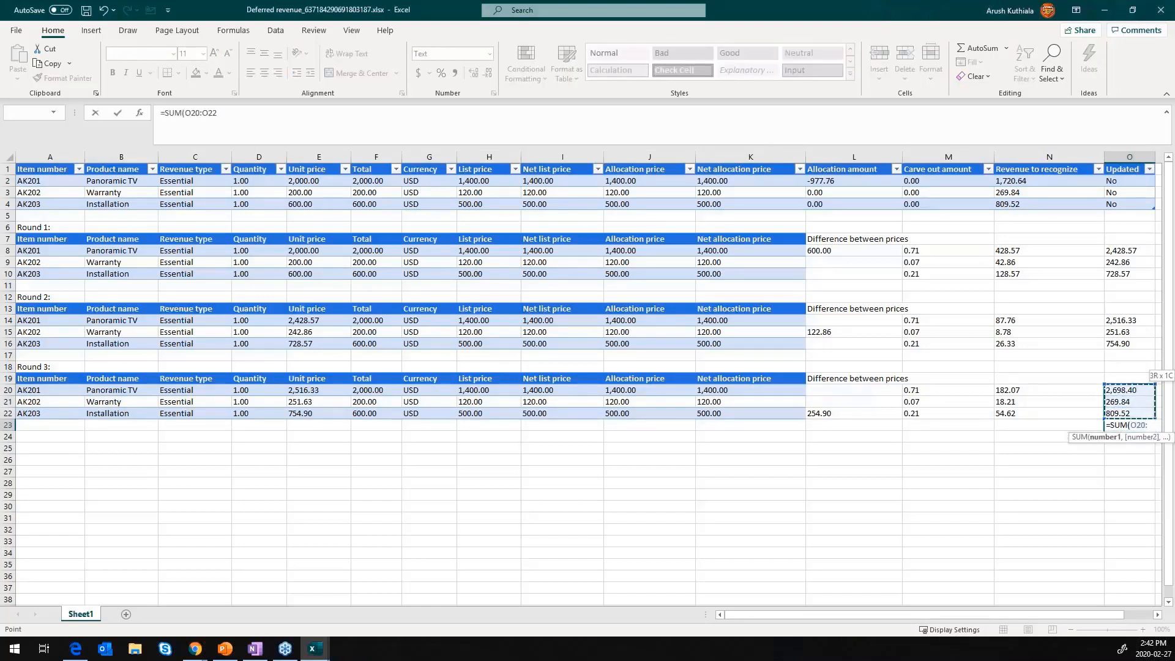
{"action": "key", "text": "Return"}
{"action": "key", "text": "Up"}
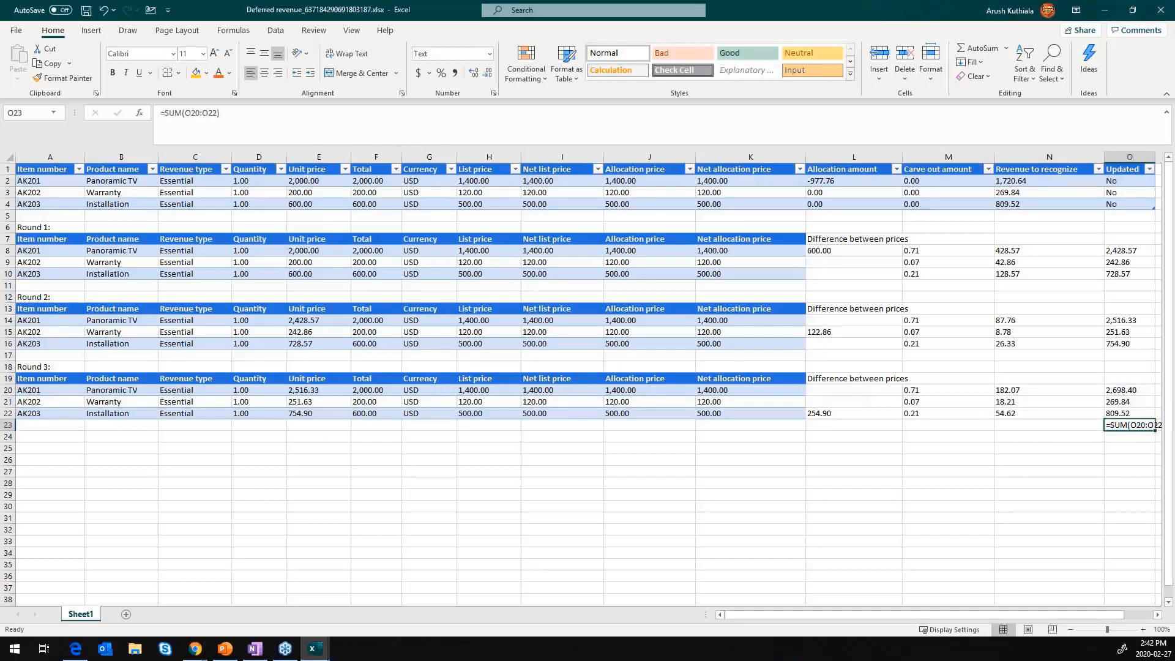
- Set cell O23 to the General number format and re-enter its formula so it calculates
{"action": "left_click", "coordinate": [489, 53]}
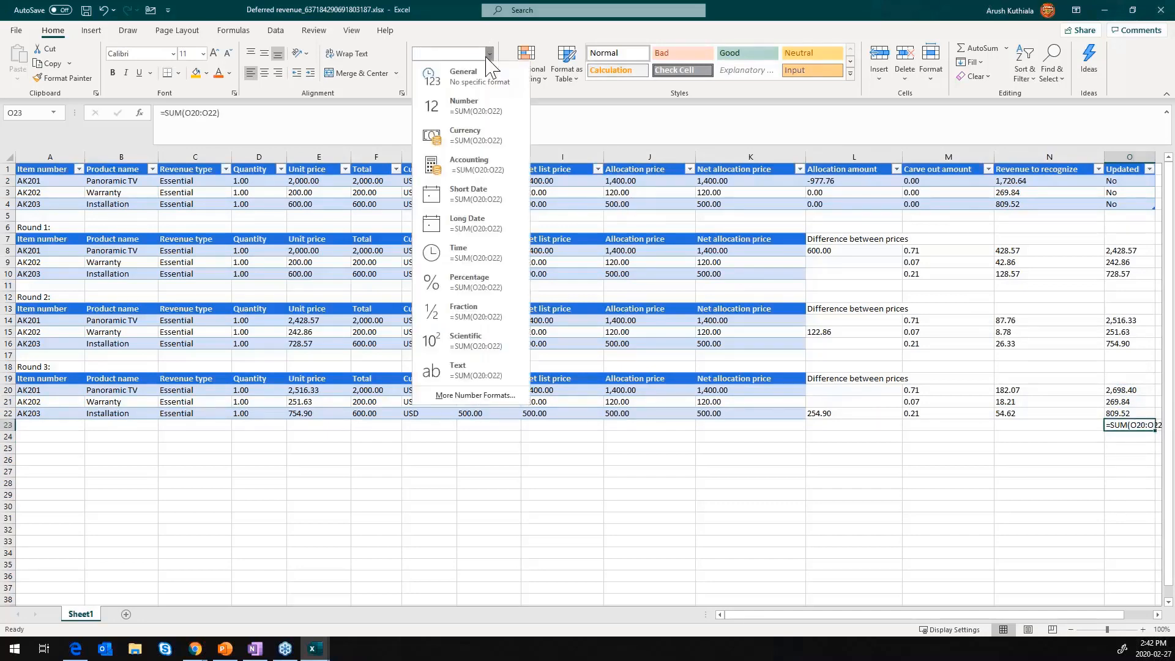
{"action": "left_click", "coordinate": [450, 69]}
{"action": "left_click", "coordinate": [502, 119]}
{"action": "key", "text": "Return"}
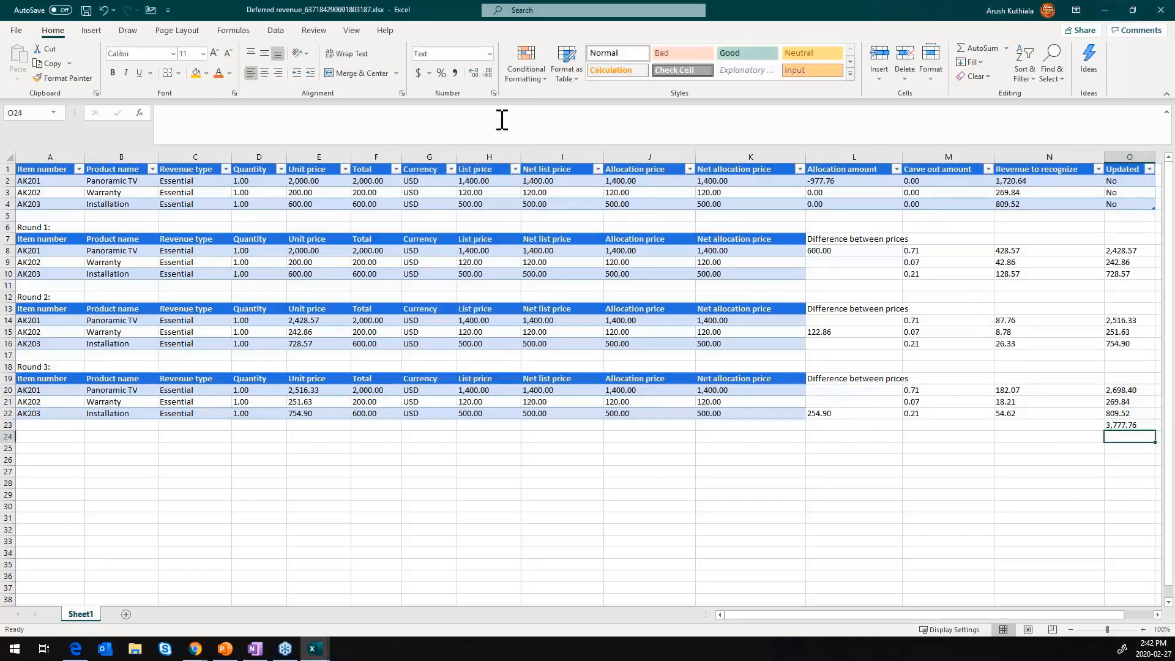
- Check the sum of the original unit prices in E2:E4 and enter 2800 in cell O24
{"action": "left_click_drag", "start_coordinate": [322, 179], "coordinate": [319, 205]}
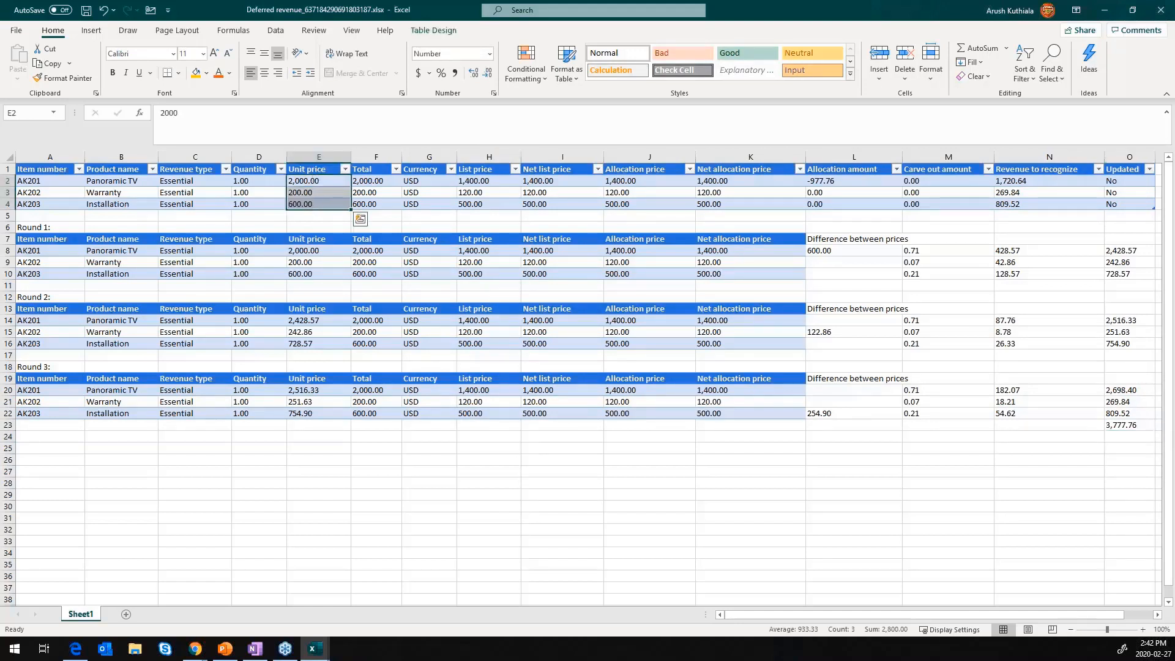
{"action": "left_click", "coordinate": [1120, 449]}
{"action": "left_click", "coordinate": [1120, 437]}
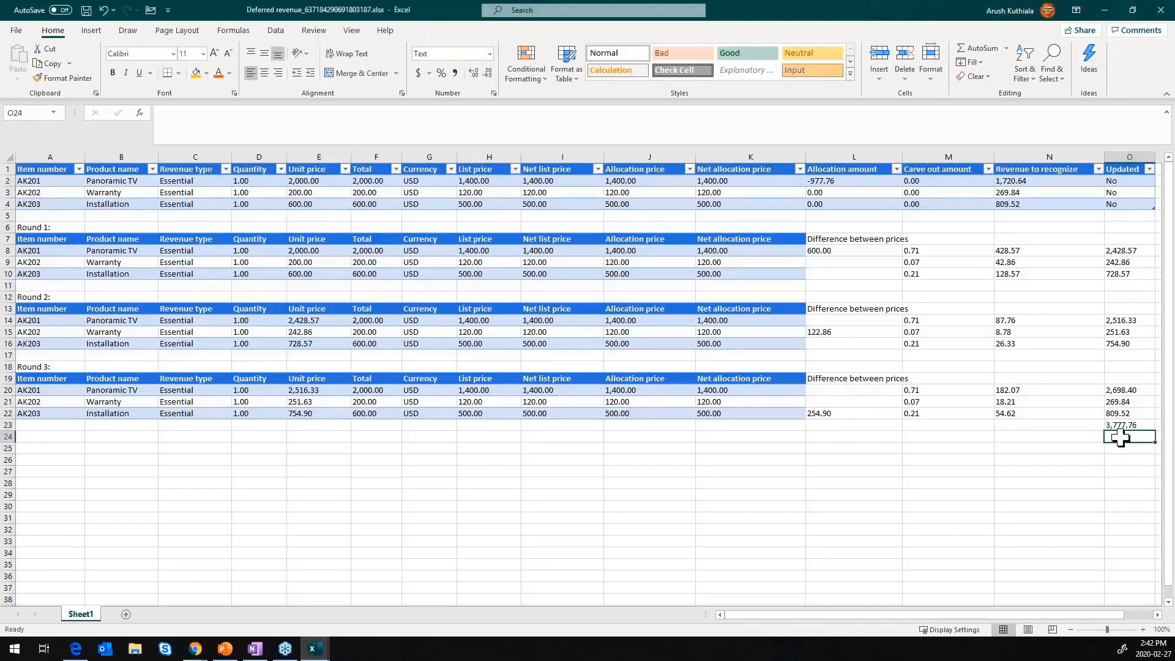
{"action": "type", "text": "2800"}
{"action": "key", "text": "Return"}
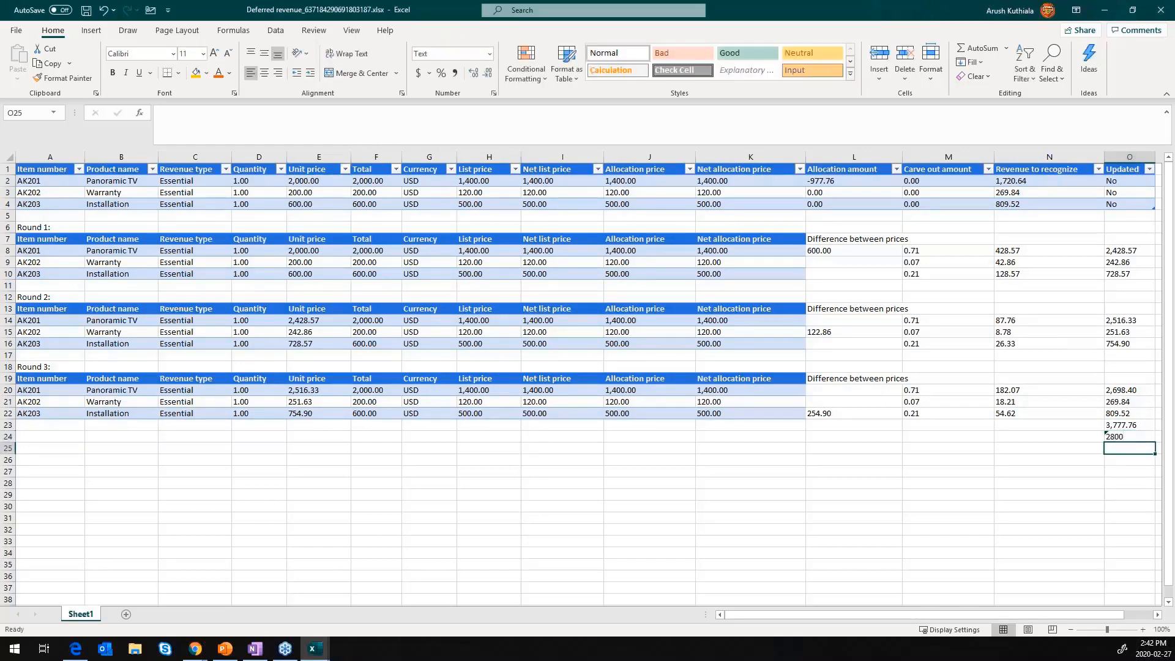
- Subtract the original total from the updated total in cell O25 with =O23-O24
{"action": "type", "text": "="}
{"action": "key", "text": "Up"}
{"action": "key", "text": "Up"}
{"action": "type", "text": "-"}
{"action": "key", "text": "Up"}
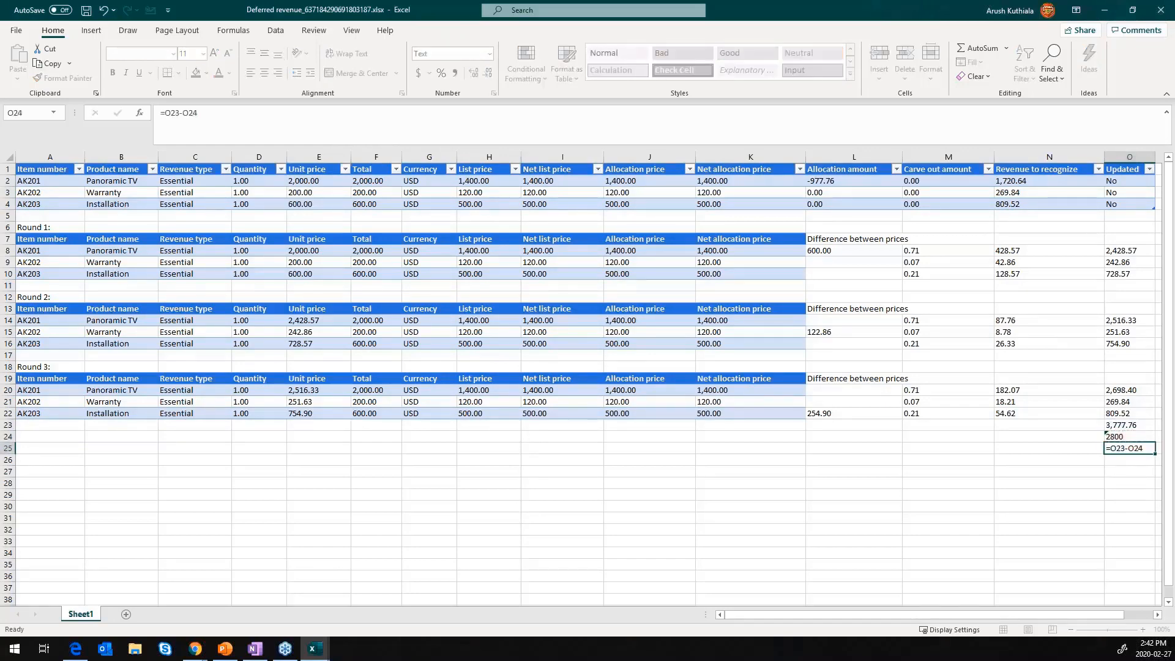
{"action": "key", "text": "Return"}
{"action": "key", "text": "Up"}
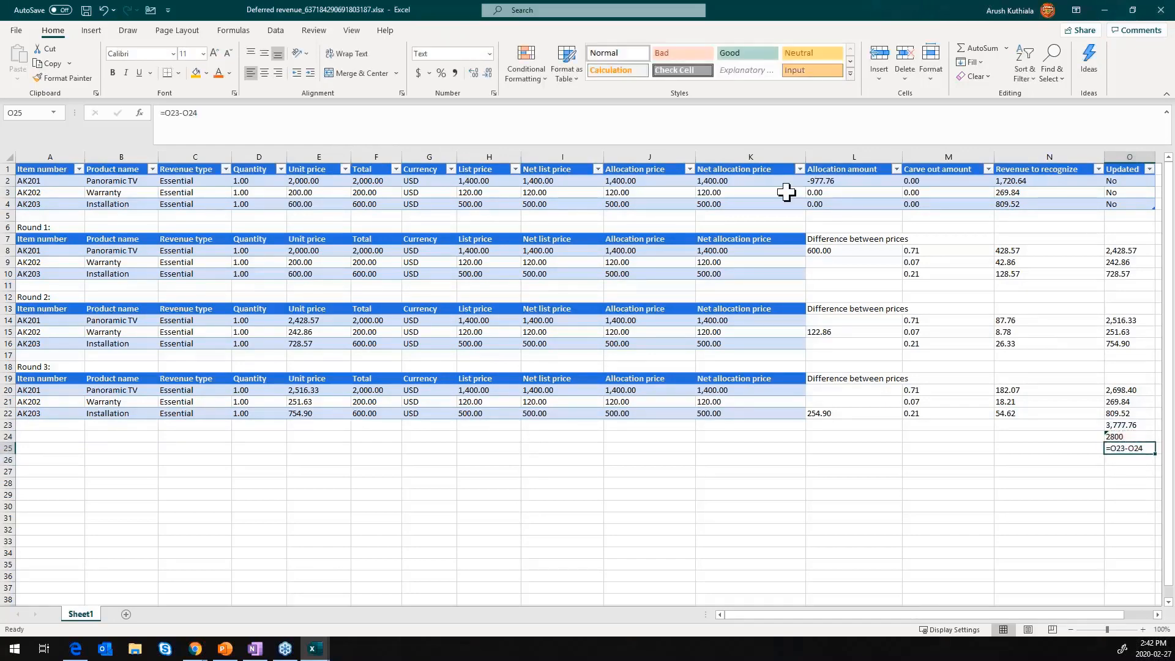
- Set O25 to the General number format, re-enter its formula, and compare it with the allocation amount in L2
{"action": "left_click", "coordinate": [490, 54]}
{"action": "left_click", "coordinate": [456, 75]}
{"action": "left_click", "coordinate": [398, 121]}
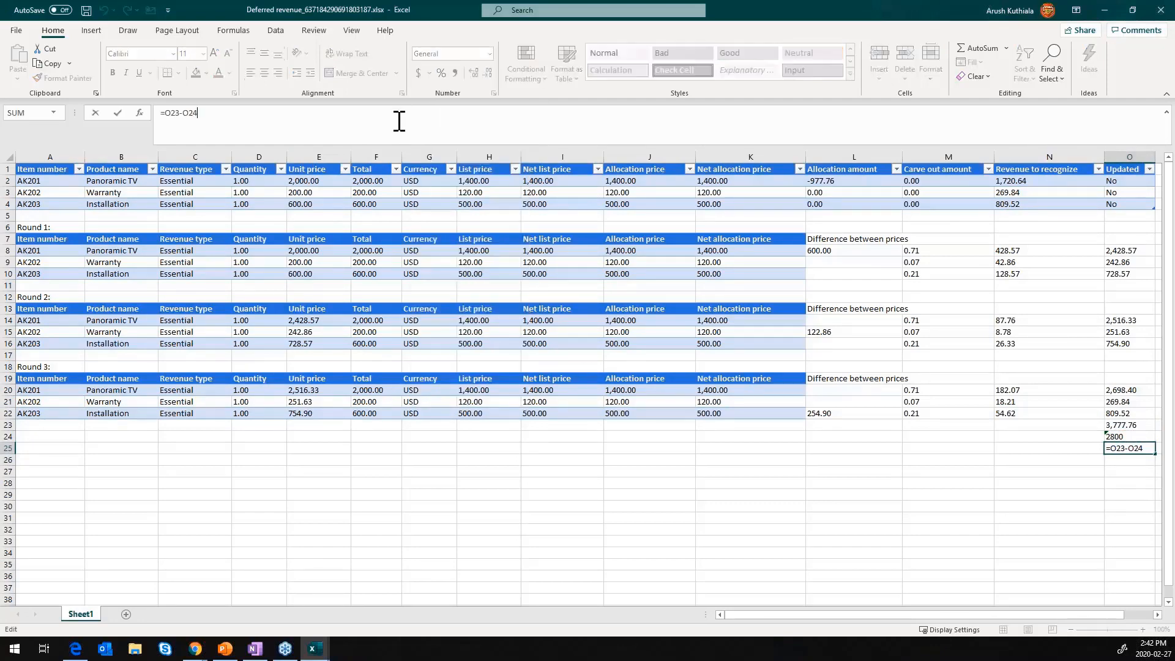
{"action": "key", "text": "Return"}
{"action": "key", "text": "Up"}
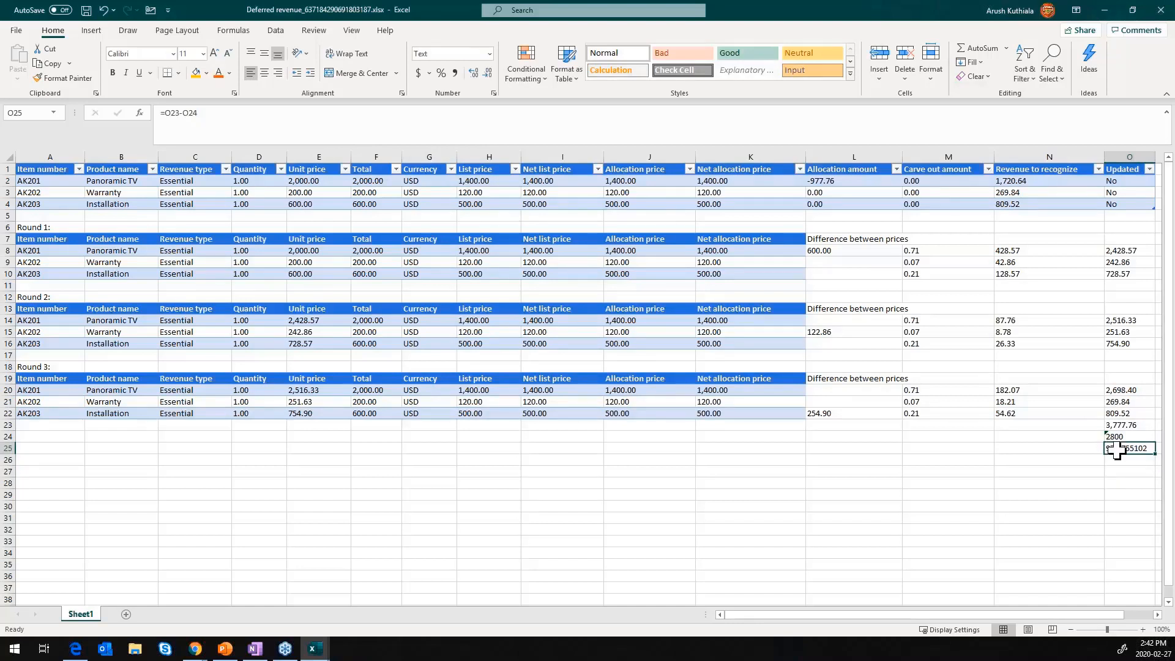
{"action": "left_click", "coordinate": [860, 182]}
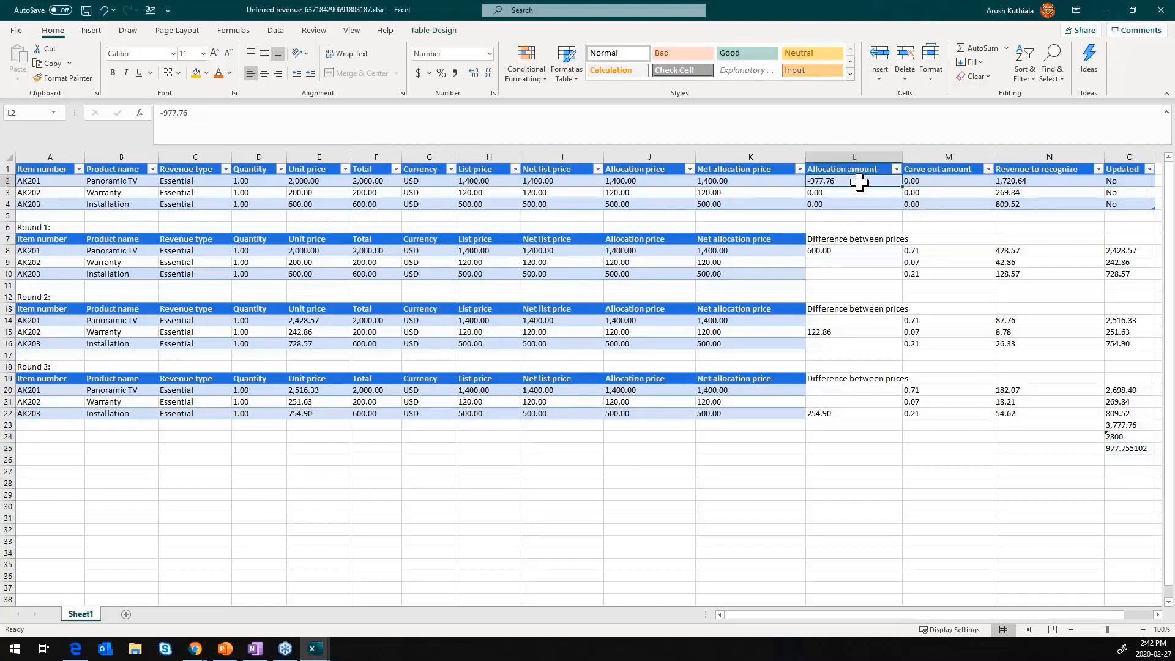
- Calculate the Panoramic TV's revenue to recognize in cell P20 with =O20-O25
{"action": "left_click", "coordinate": [1131, 470]}
{"action": "key", "text": "Right"}
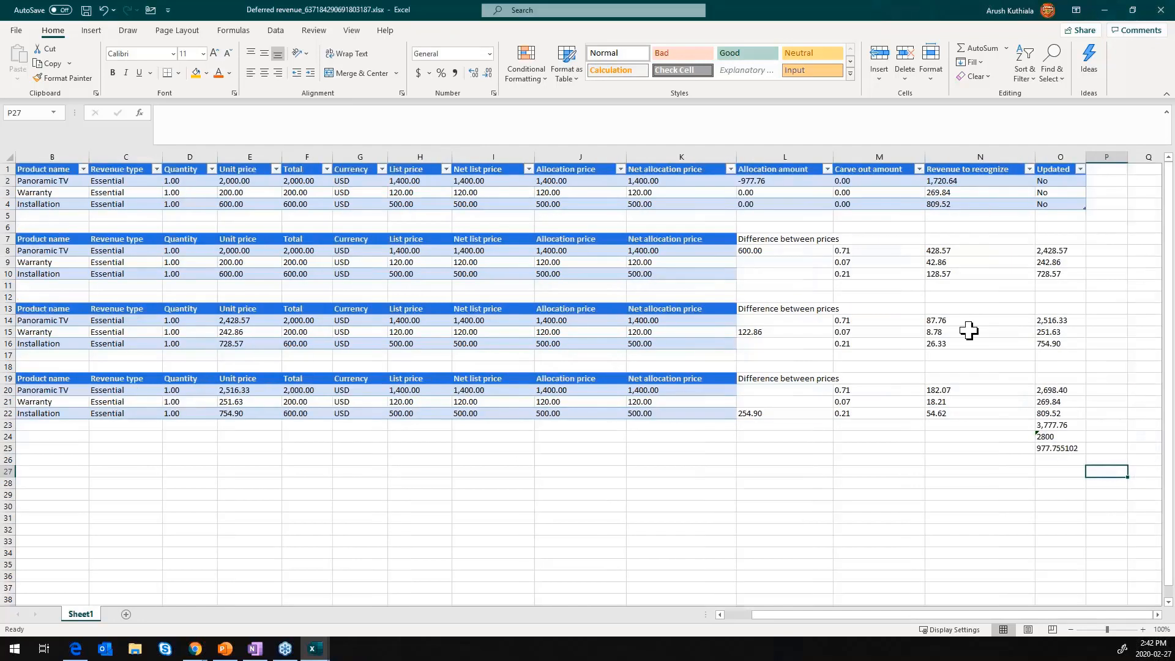
{"action": "left_click", "coordinate": [1089, 392]}
{"action": "type", "text": "="}
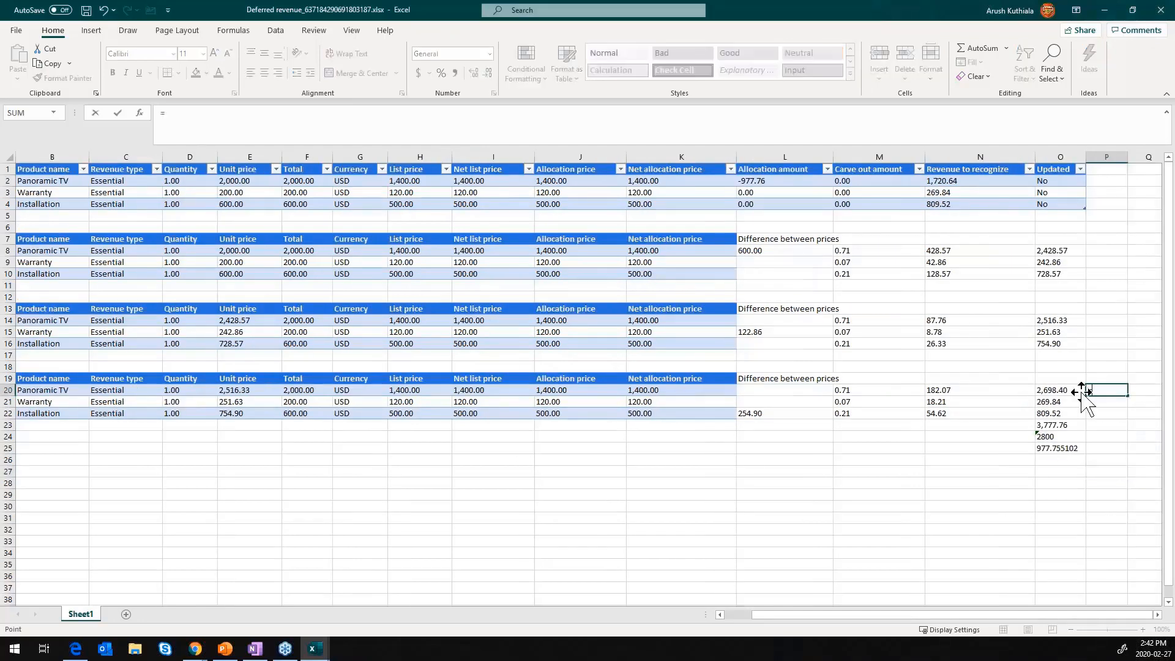
{"action": "left_click", "coordinate": [1081, 392]}
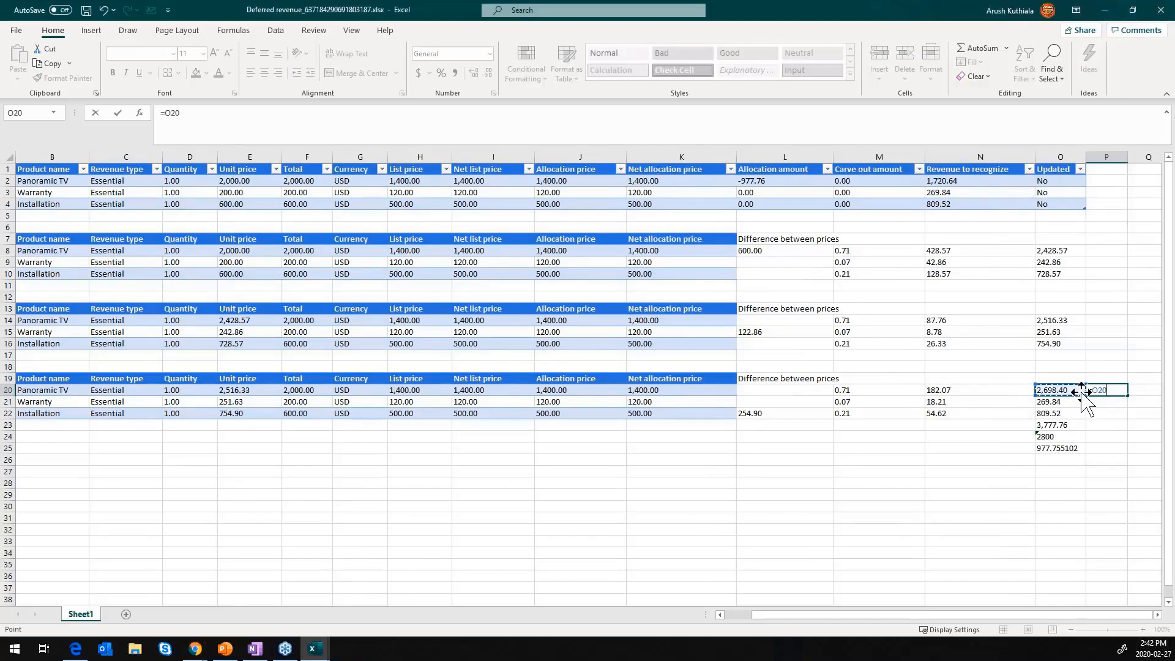
{"action": "type", "text": "-"}
{"action": "left_click", "coordinate": [1075, 448]}
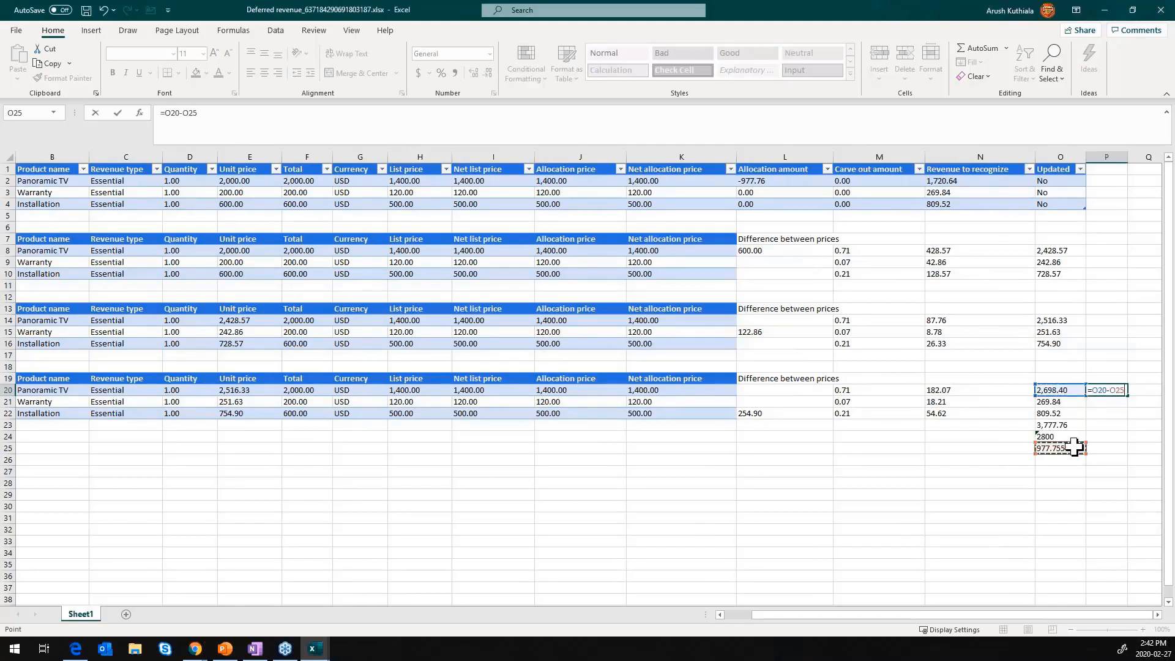
{"action": "key", "text": "Return"}
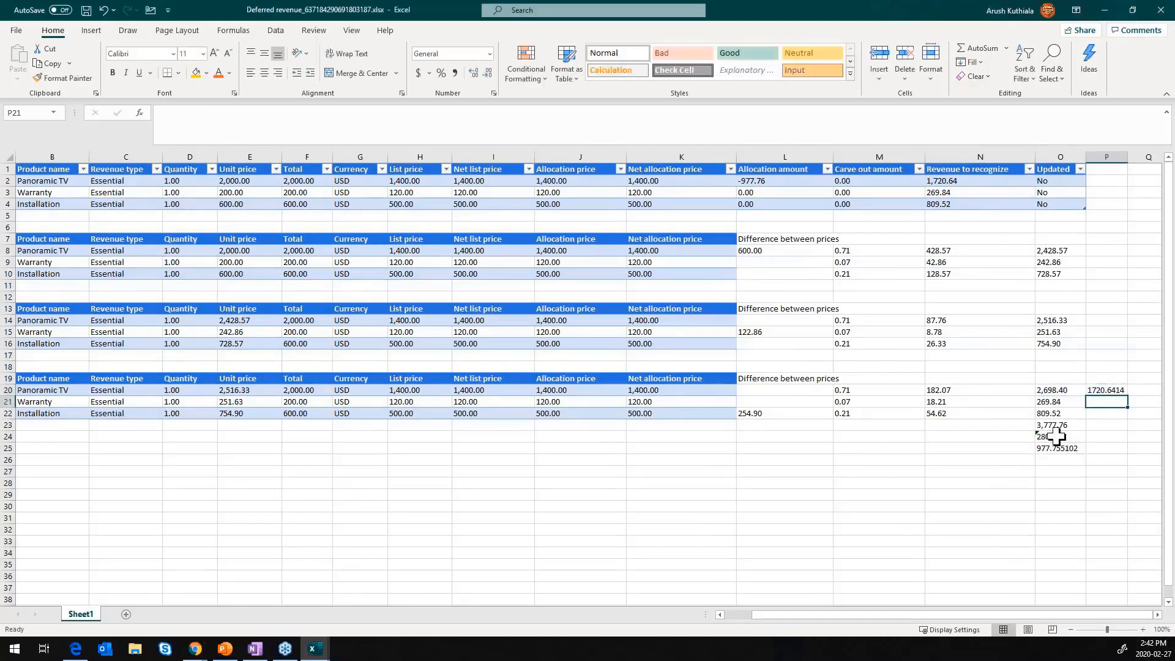
- Compare the exported revenue to recognize in N2:N4 with the Round 3 results for the three products
{"action": "left_click", "coordinate": [936, 179]}
{"action": "left_click", "coordinate": [1052, 402]}
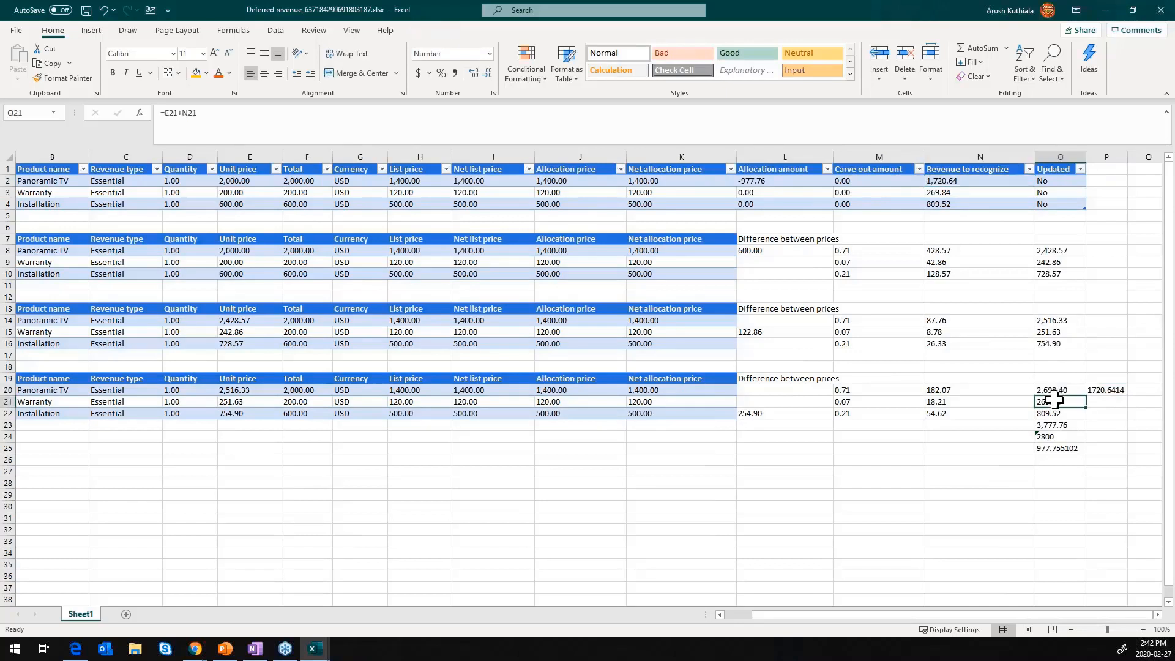
{"action": "left_click", "coordinate": [966, 191]}
{"action": "left_click", "coordinate": [1059, 413]}
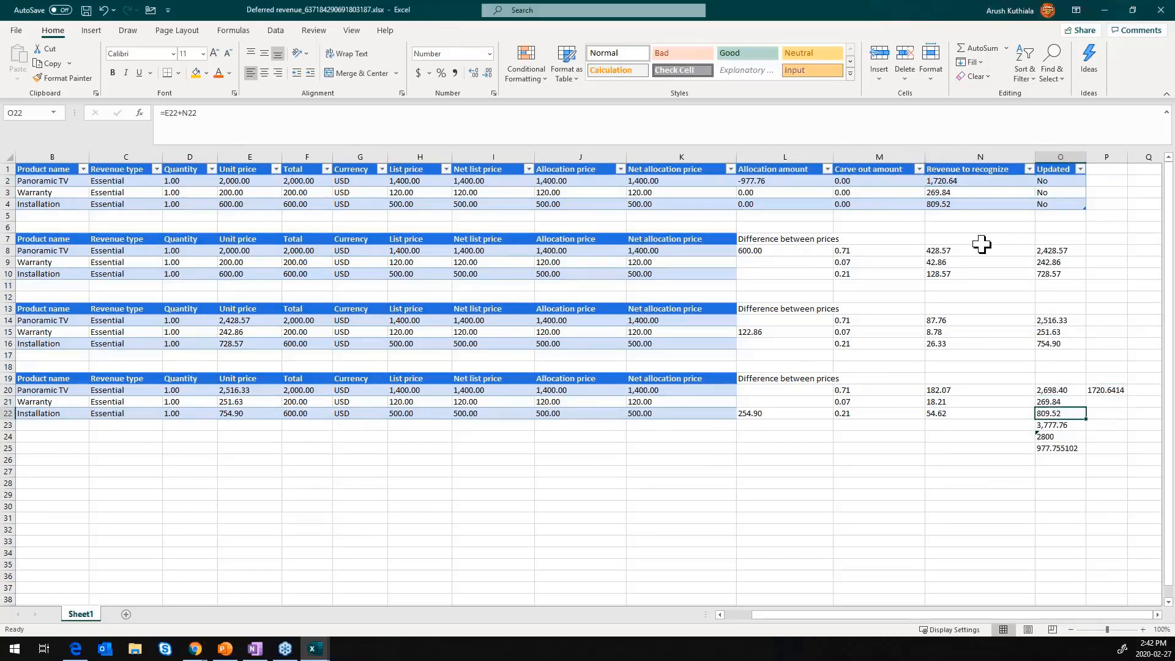
{"action": "left_click", "coordinate": [948, 206]}
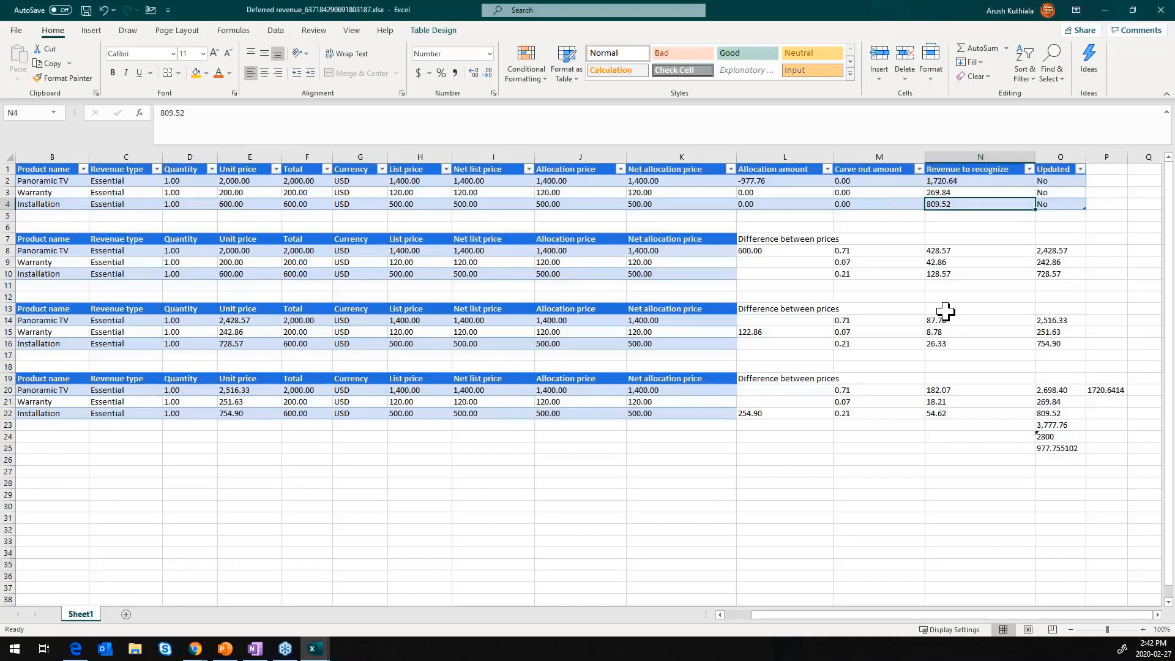
- Review the Round 1 unit and net allocation prices, each round's price difference, and the Panoramic TV's allocation amount in L2
{"action": "left_click", "coordinate": [236, 250]}
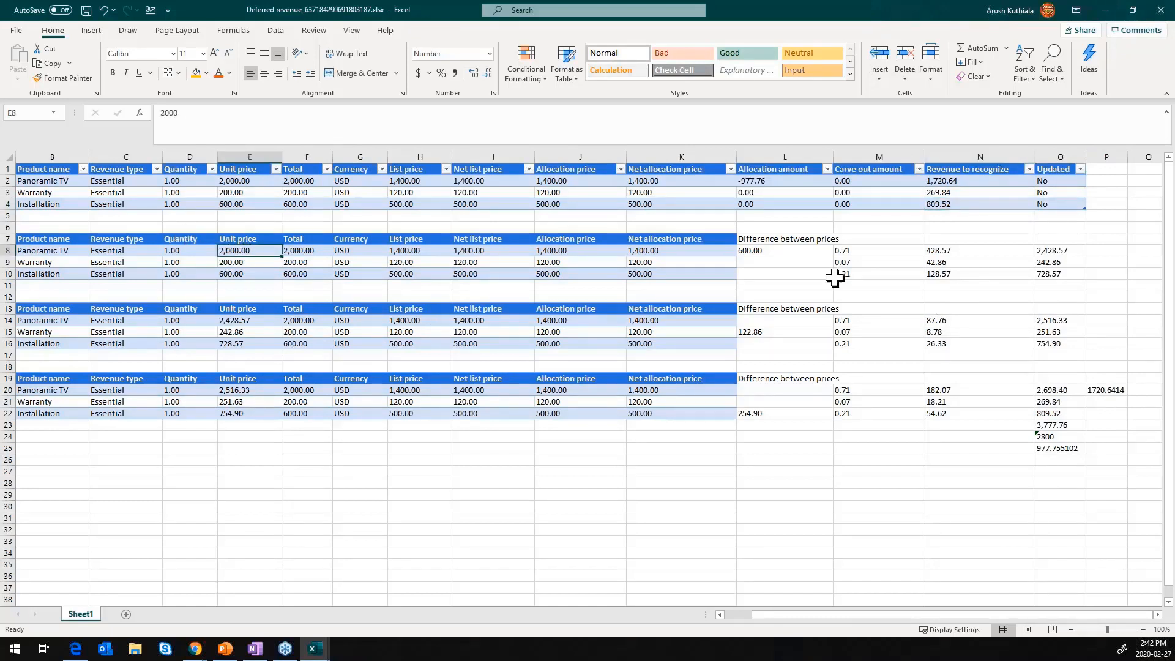
{"action": "left_click", "coordinate": [649, 251]}
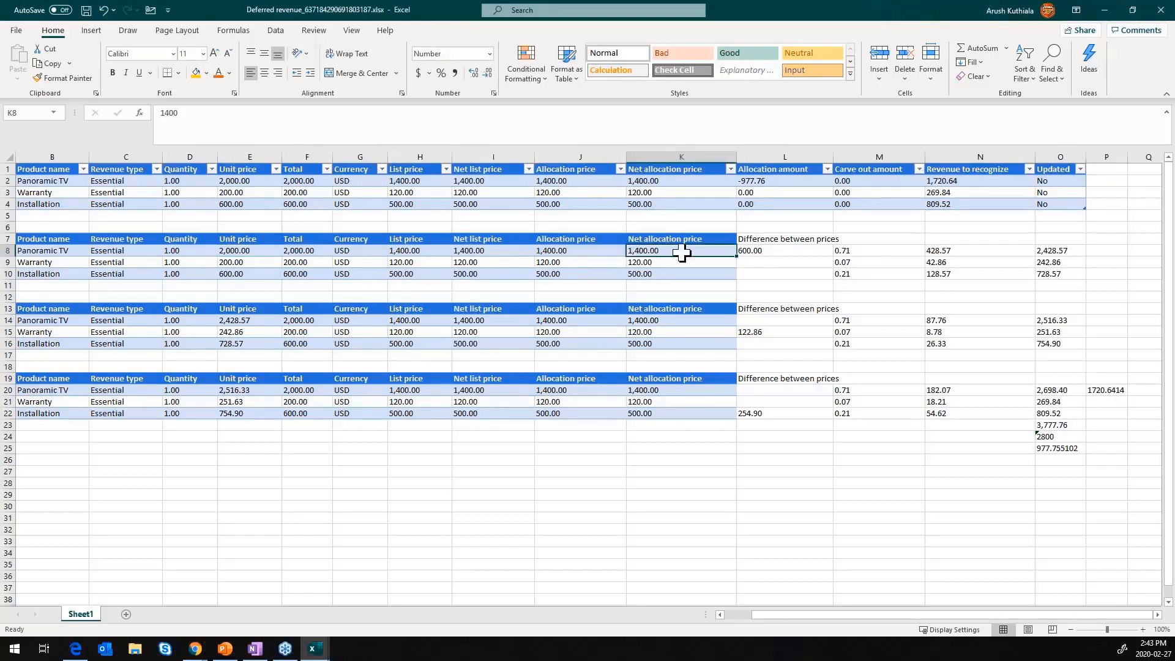
{"action": "left_click", "coordinate": [763, 256]}
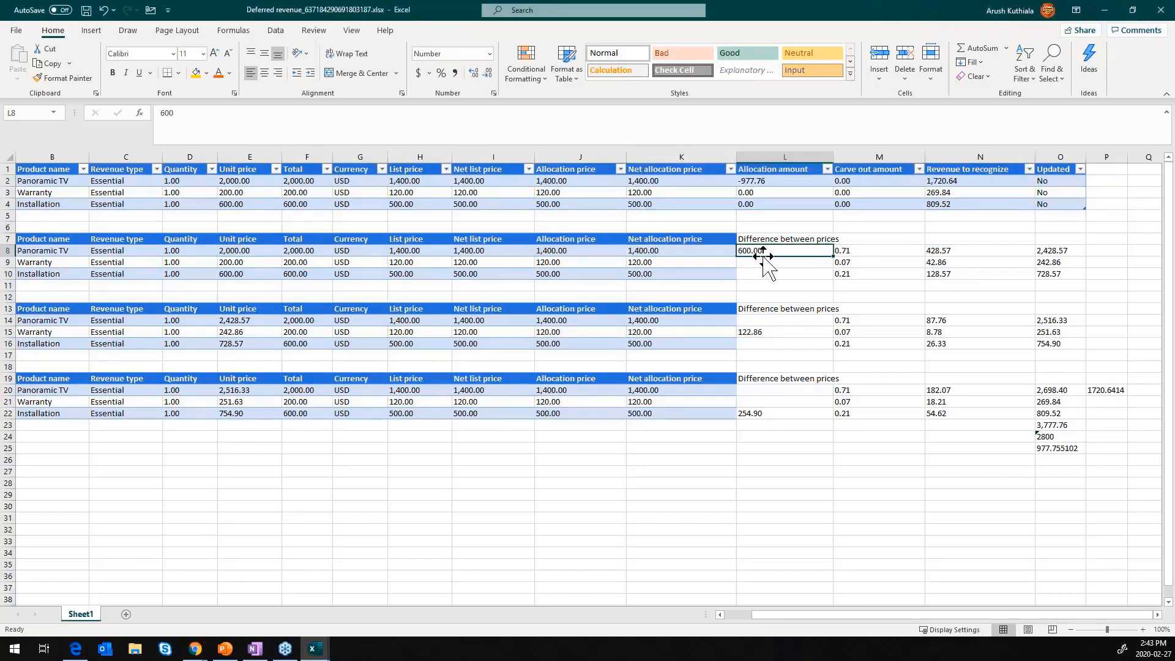
{"action": "left_click", "coordinate": [766, 334]}
{"action": "left_click", "coordinate": [766, 425]}
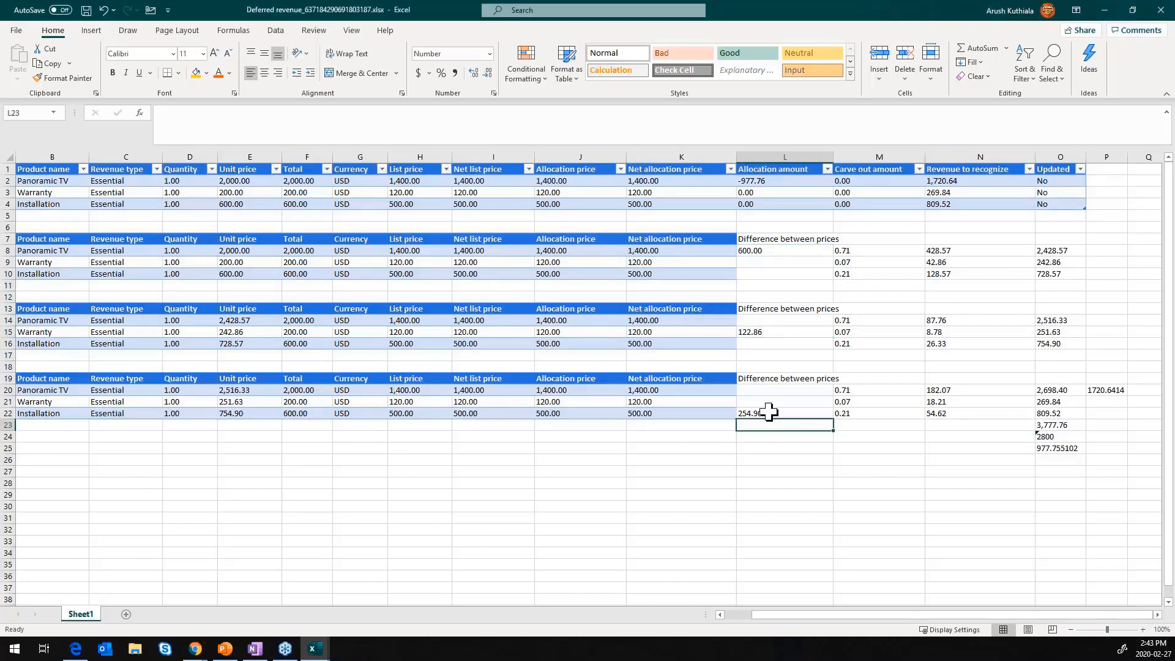
{"action": "left_click", "coordinate": [768, 413]}
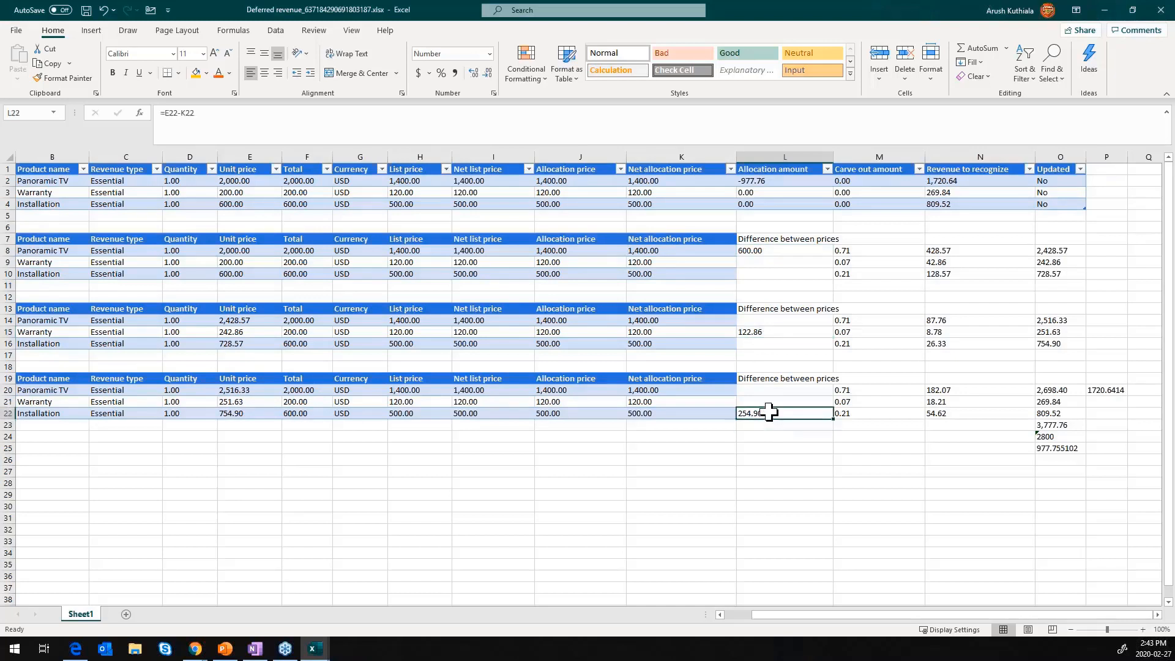
{"action": "left_click", "coordinate": [785, 179]}
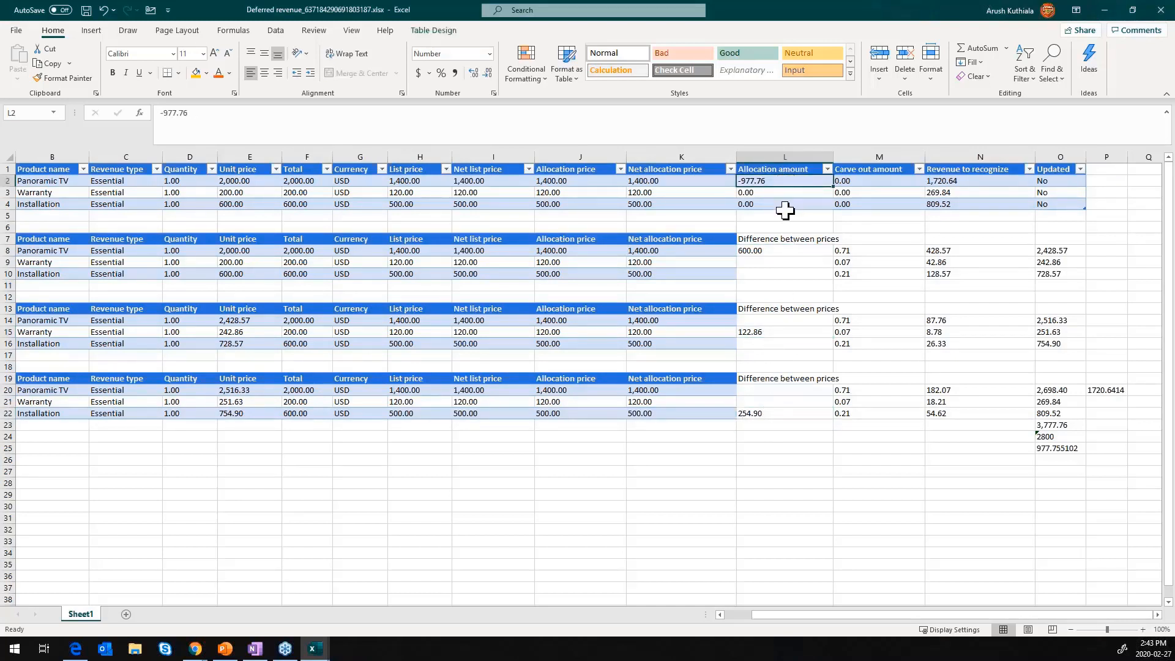